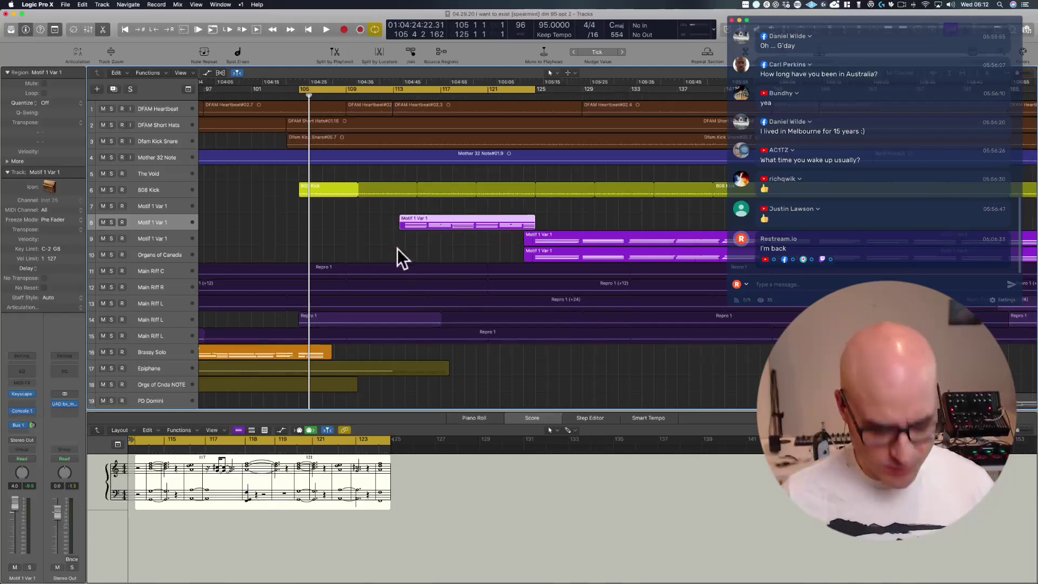
- Set the cycle range to bars 113–129 around the Motif 1 Var 1 region on track 8
drag(397, 248, 565, 214)
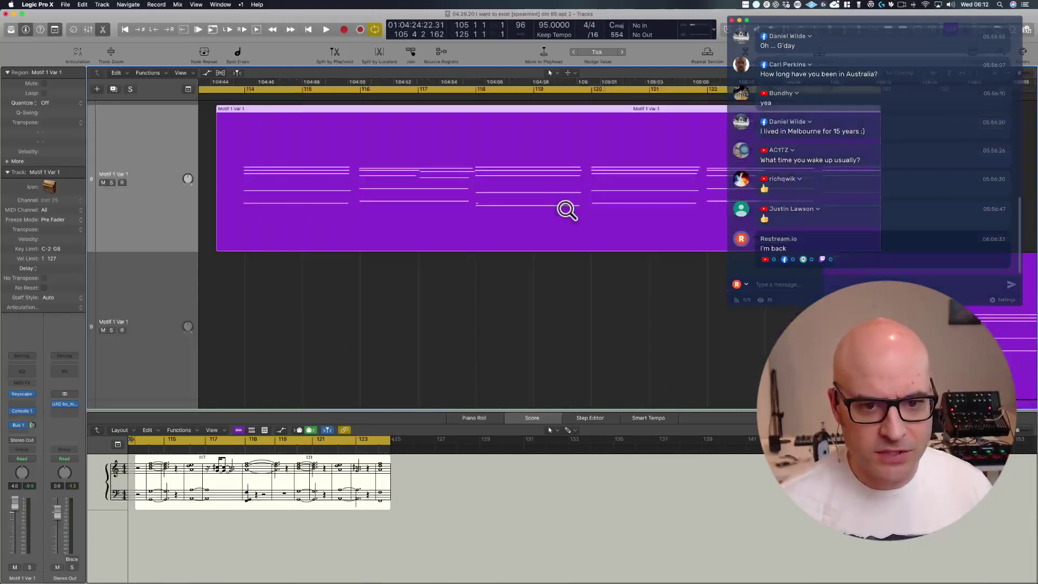
ctrl+alt+click(480, 296)
click(394, 88)
drag(394, 88, 581, 110)
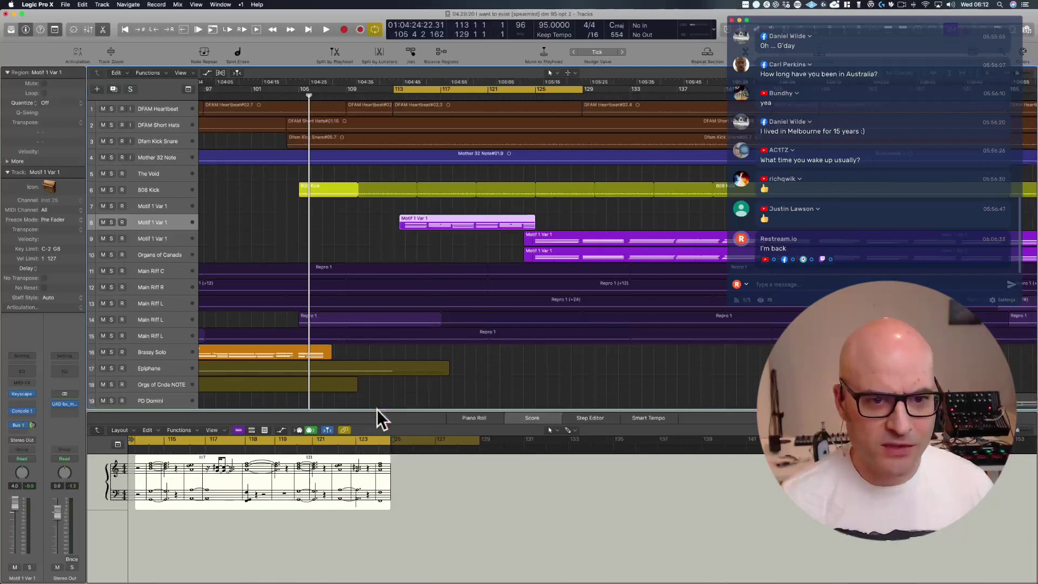
- Open track 8's Motif 1 Var 1 region in the Piano Roll and play through the cycled passage
key(e)
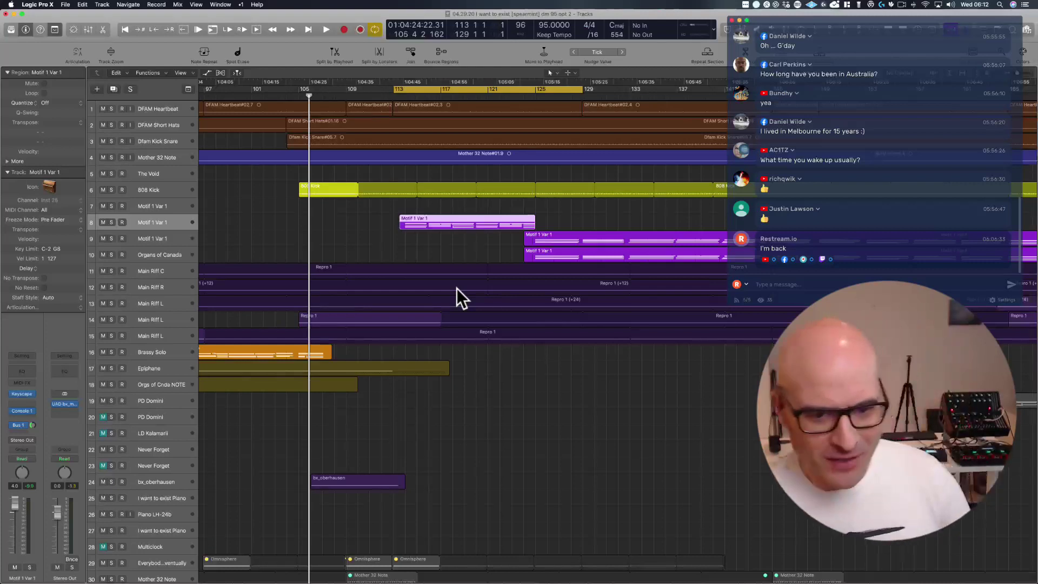
drag(389, 219, 519, 225)
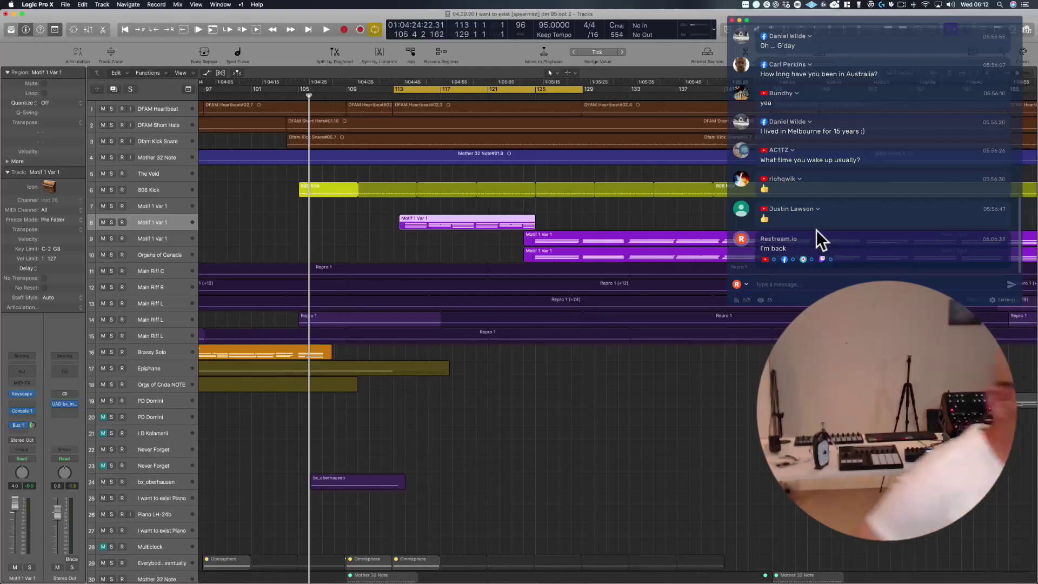
double_click(468, 219)
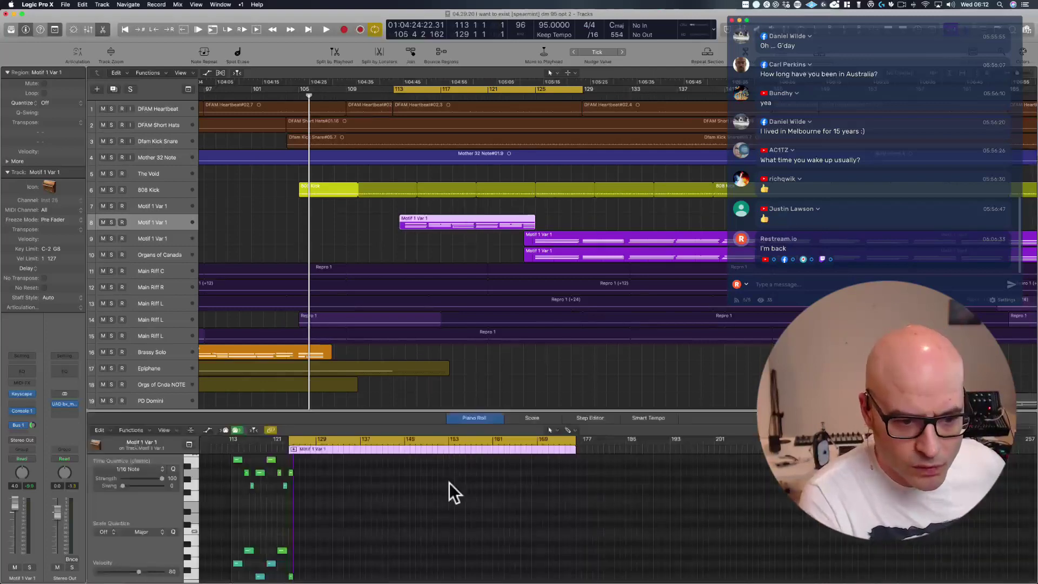
scroll(448, 507, up, 3)
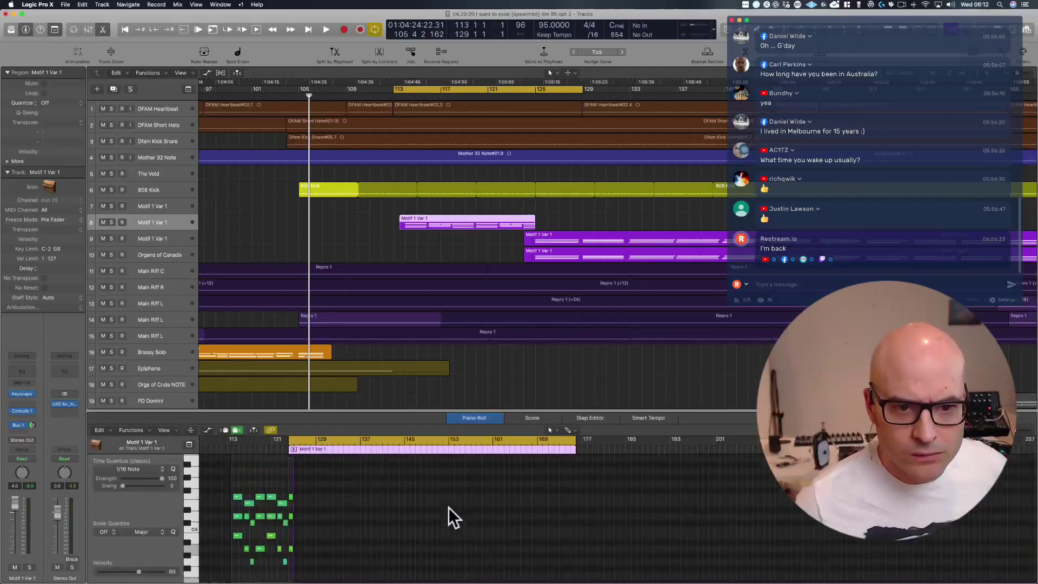
key(space)
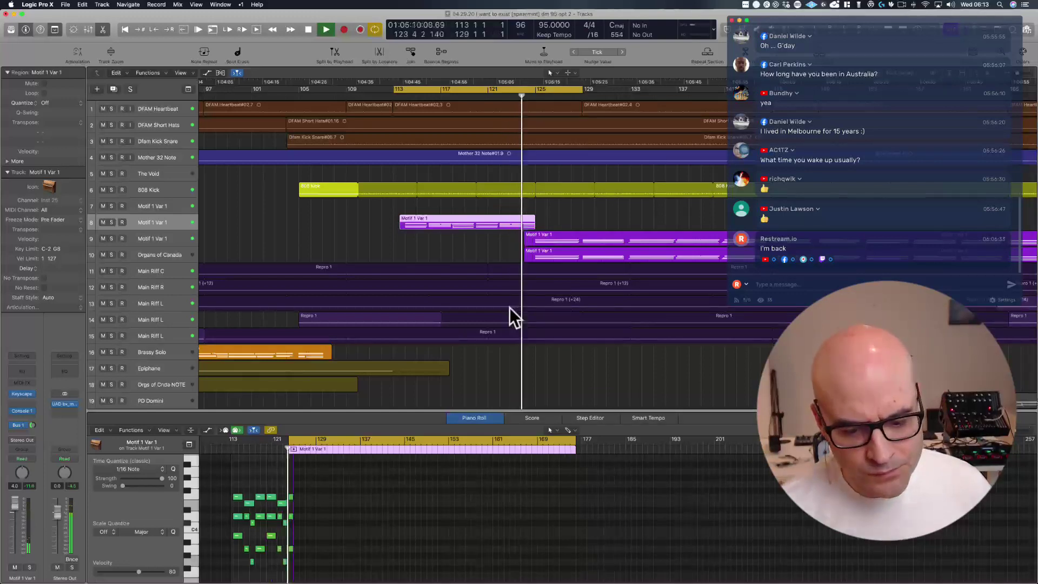
key(space)
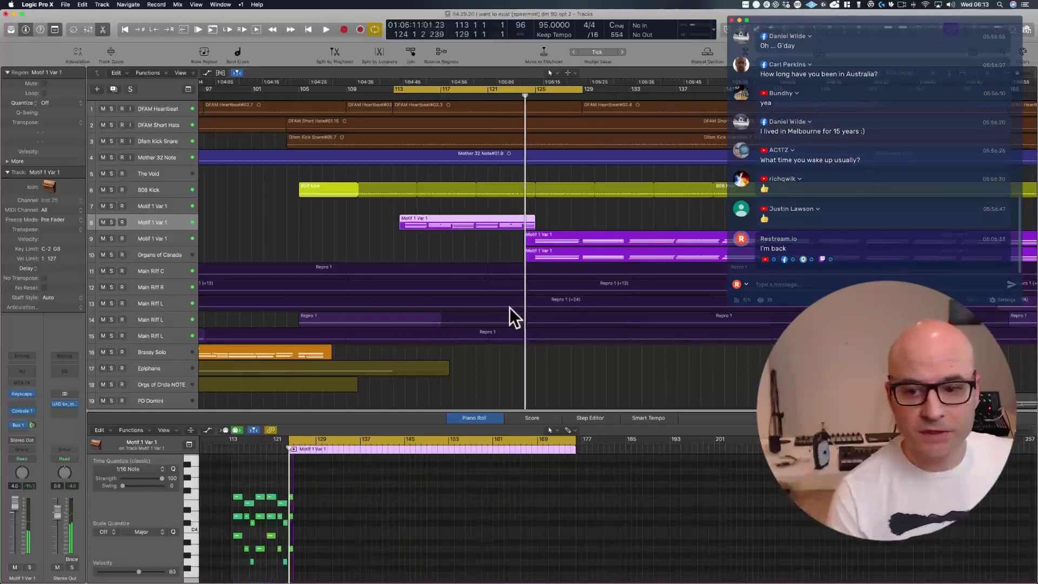
- Shorten the cycle range to six bars and shift it to bars 114–120
click(371, 224)
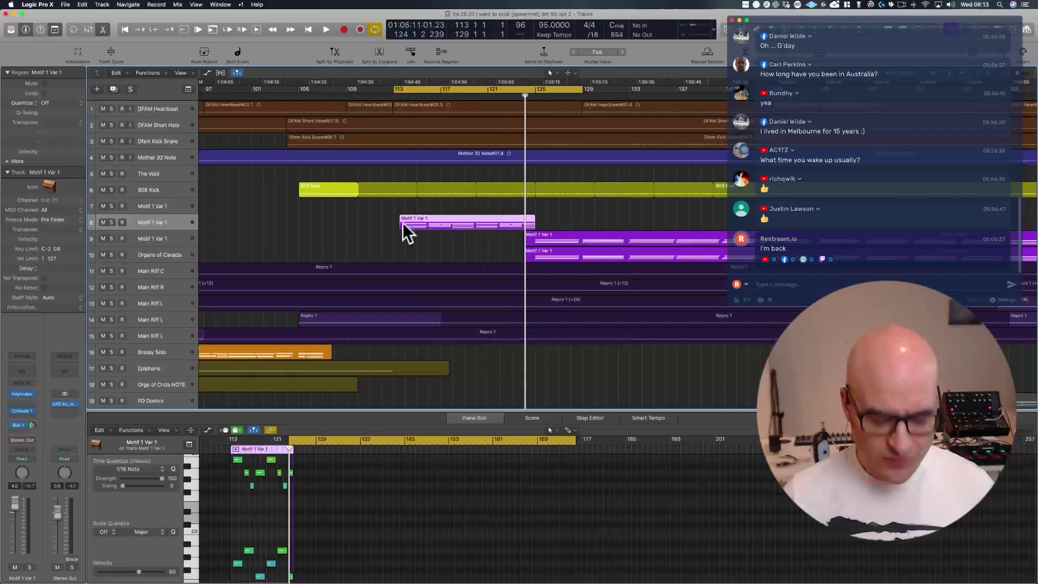
drag(401, 235, 560, 211)
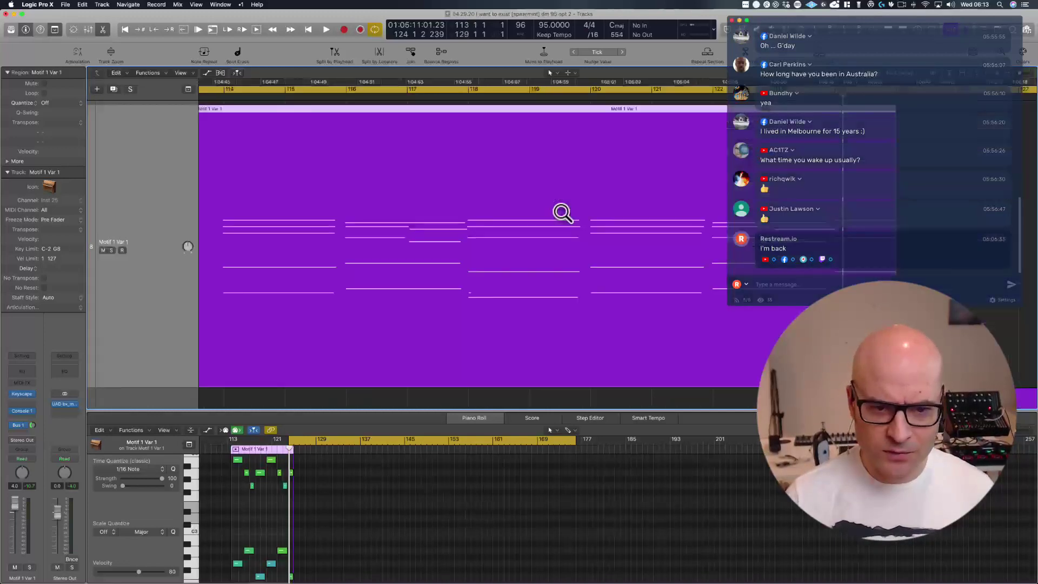
ctrl+alt+click(396, 394)
drag(388, 218, 523, 225)
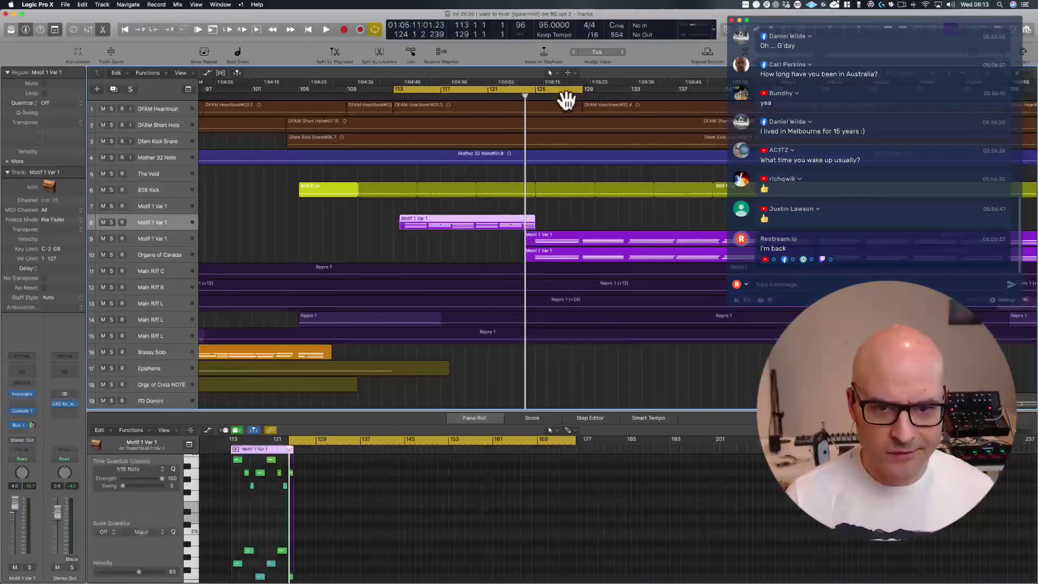
drag(582, 89, 463, 91)
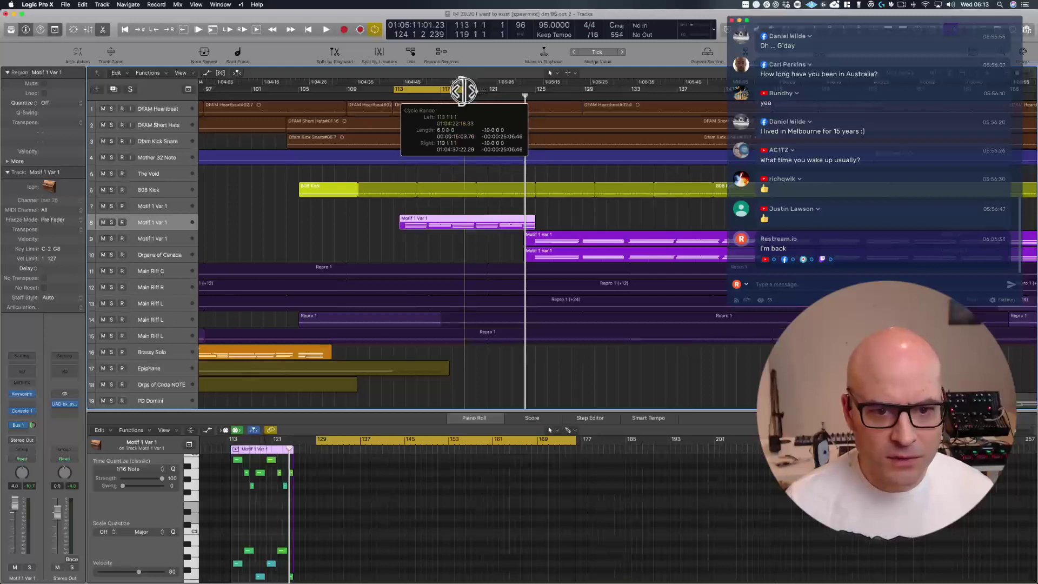
drag(426, 88, 438, 88)
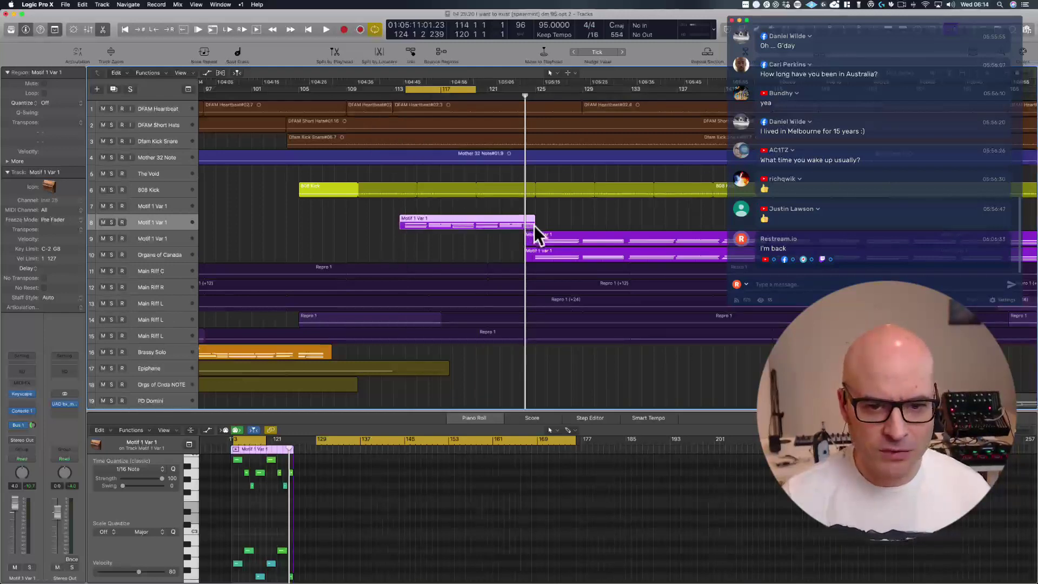
- Trim track 8's Motif 1 Var 1 region to end at bar 120 and start just before bar 114
drag(534, 225, 473, 223)
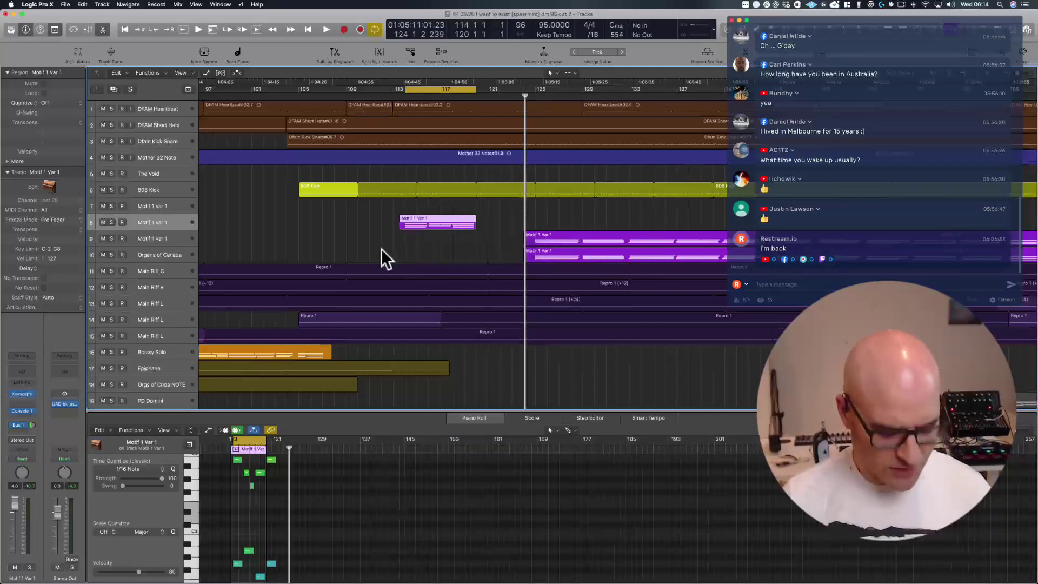
drag(377, 254, 553, 177)
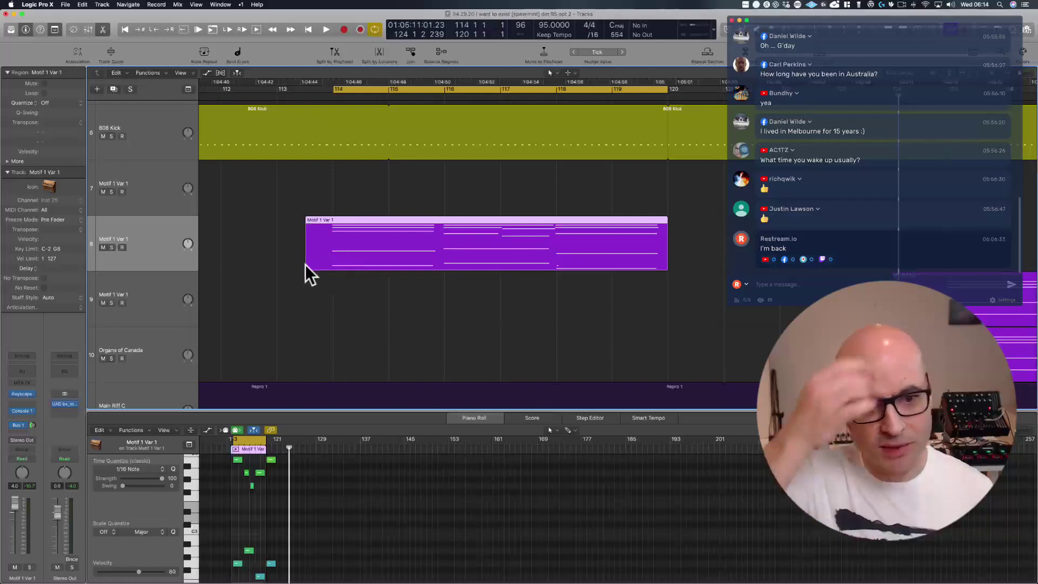
drag(305, 265, 331, 263)
- Enlarge the Piano Roll and examine the first chord by selecting its upper notes and then its full note stack
key(e)
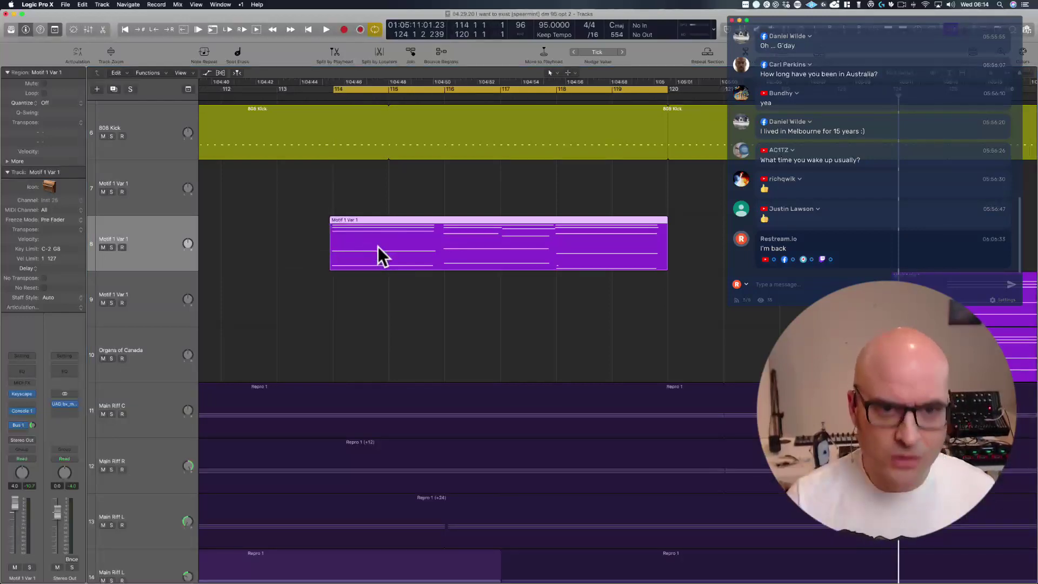
key(e)
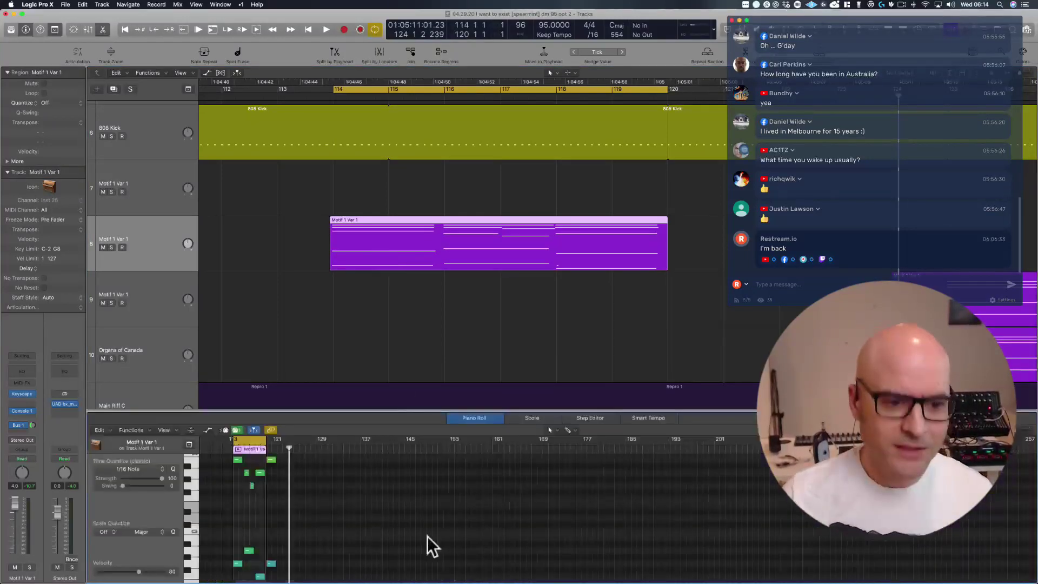
scroll(425, 528, up, 3)
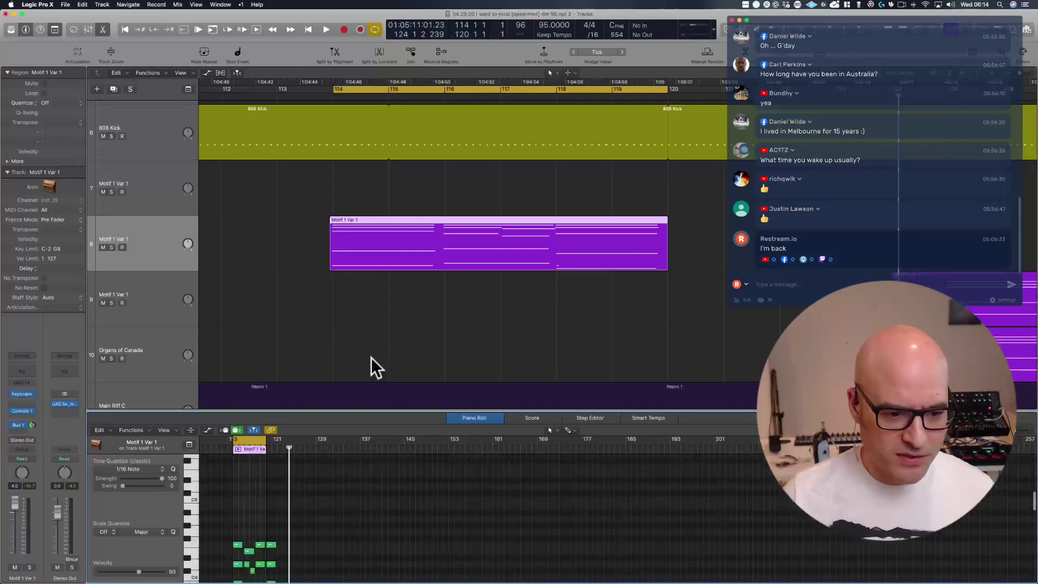
scroll(319, 472, down, 3)
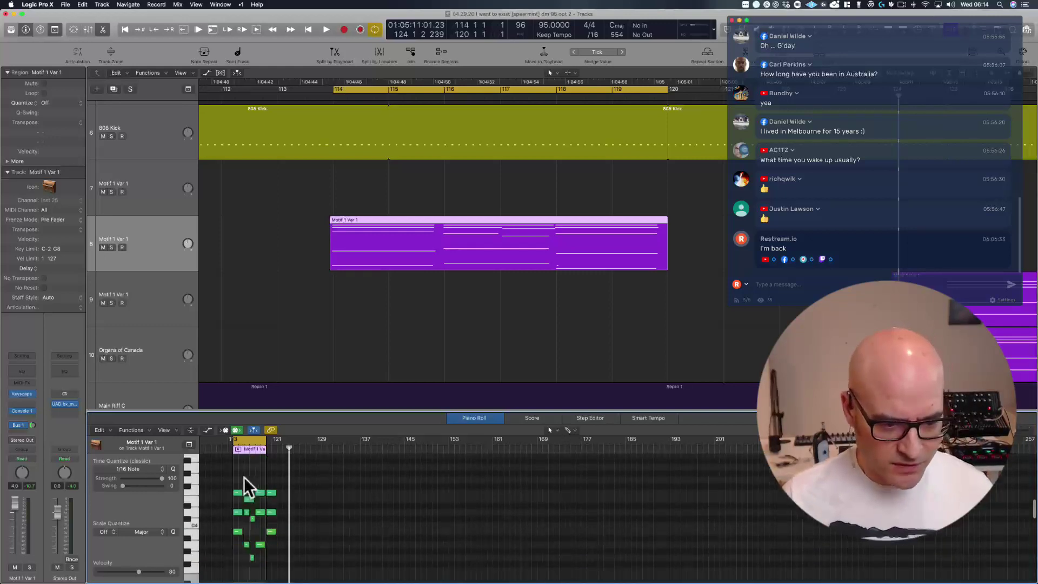
drag(235, 477, 232, 551)
scroll(249, 554, down, 8)
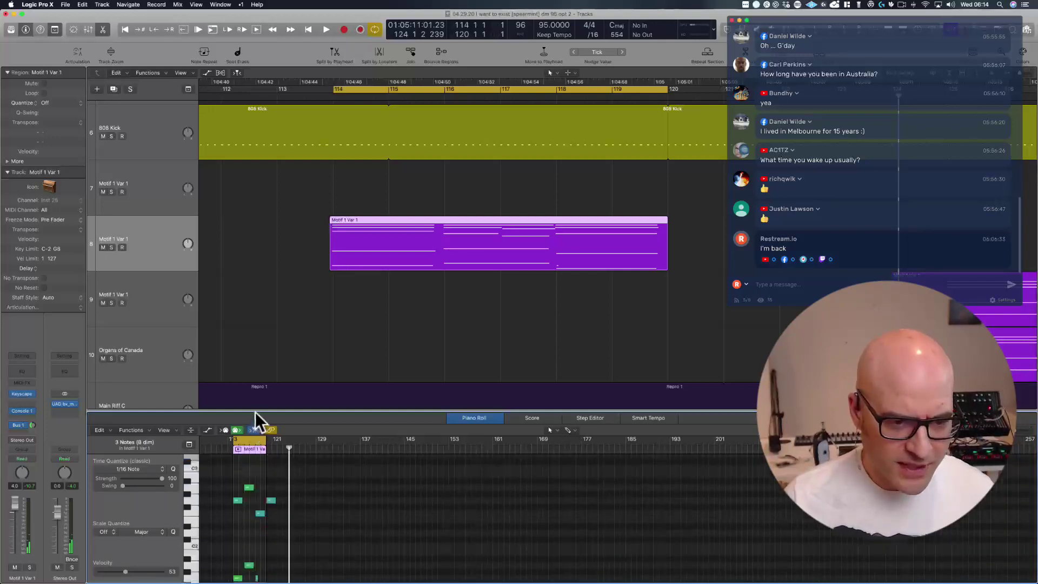
drag(255, 411, 259, 371)
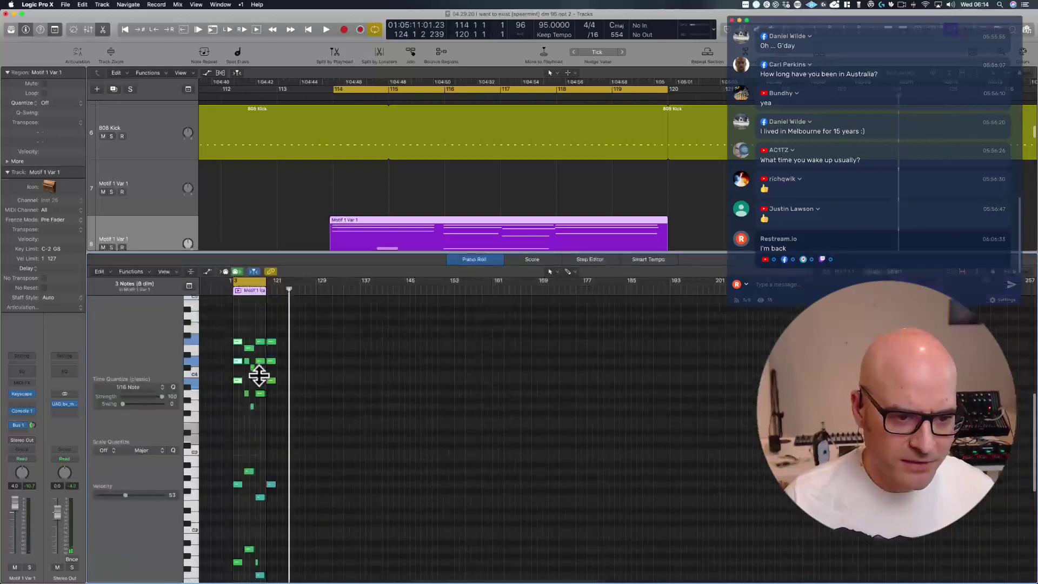
drag(238, 330, 245, 396)
scroll(246, 396, up, 2)
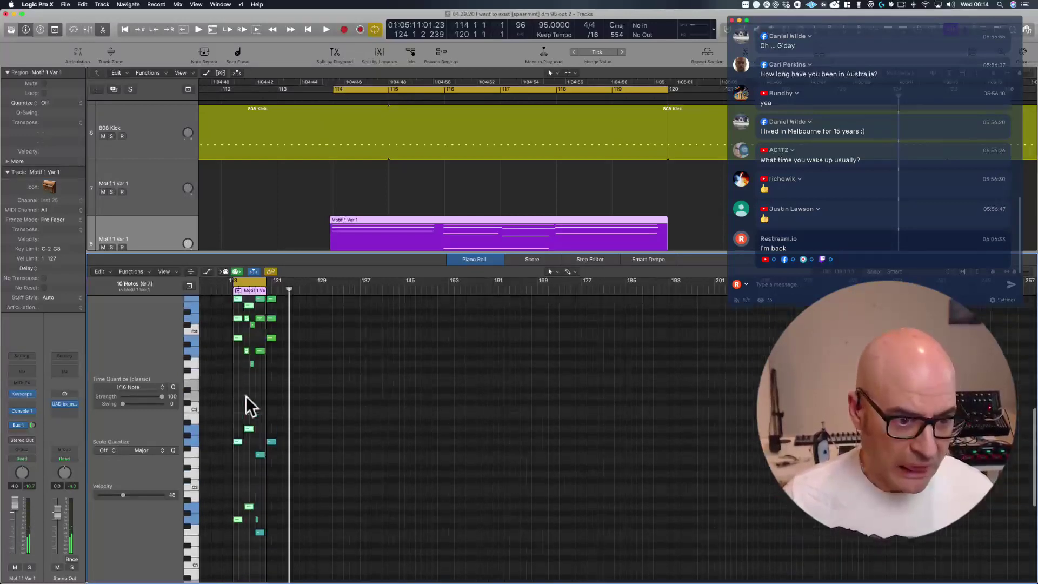
scroll(254, 310, up, 1)
scroll(241, 300, up, 4)
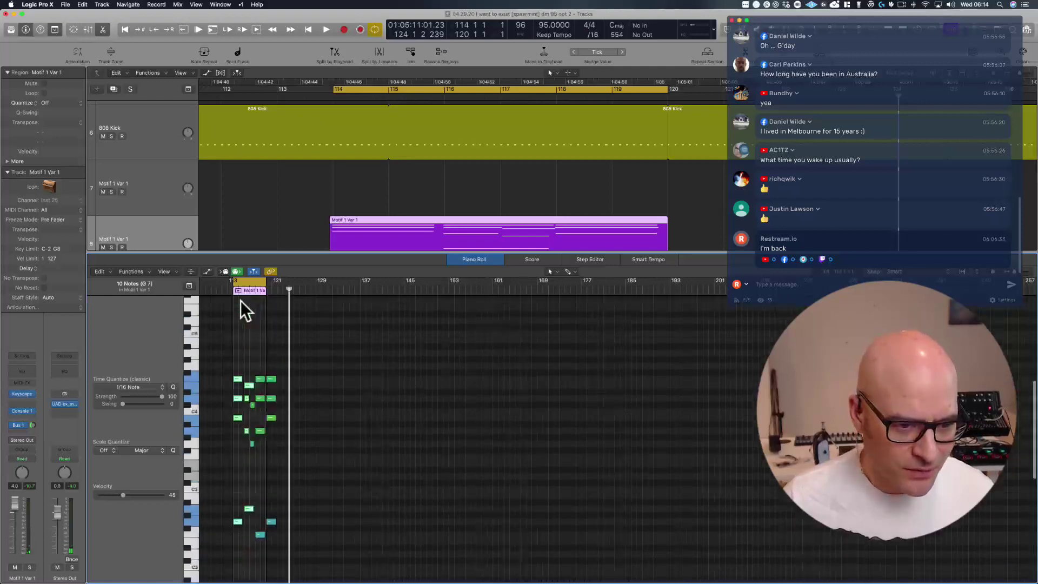
drag(237, 355, 230, 570)
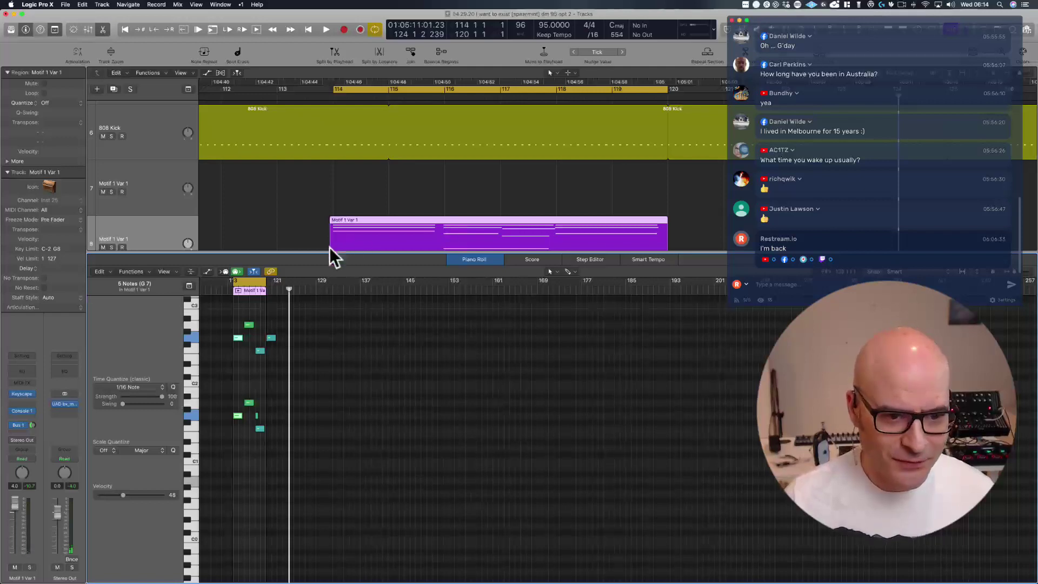
- Close the editor and trim the Motif 1 Var 1 region's start exactly to bar 114
key(e)
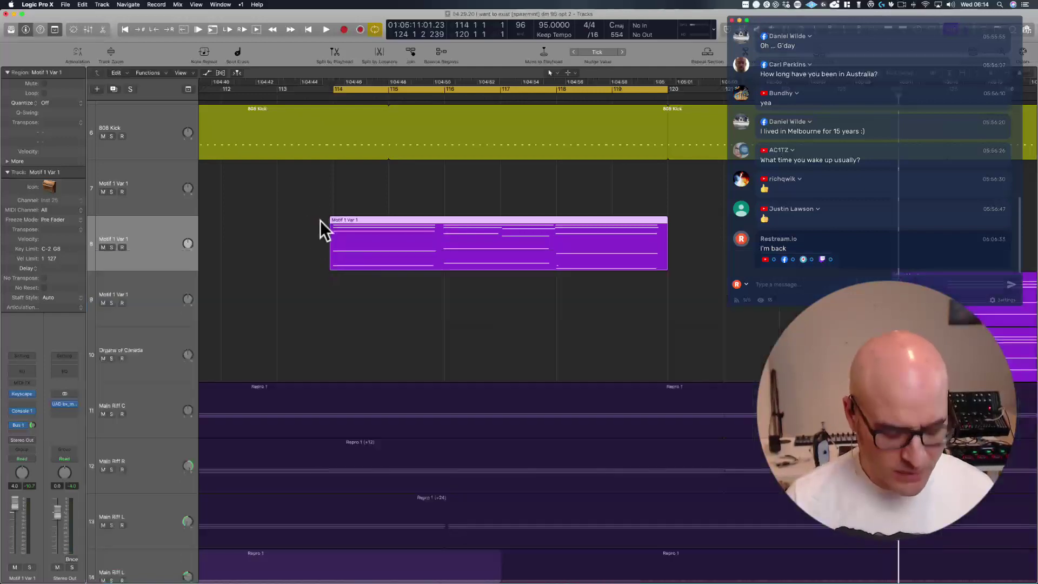
drag(319, 221, 421, 319)
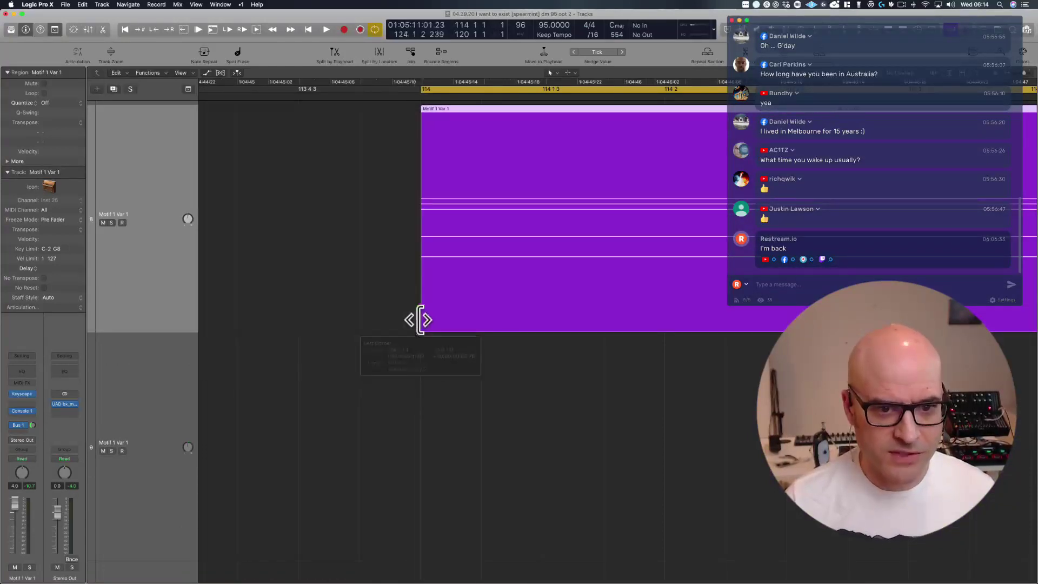
ctrl+alt+click(370, 262)
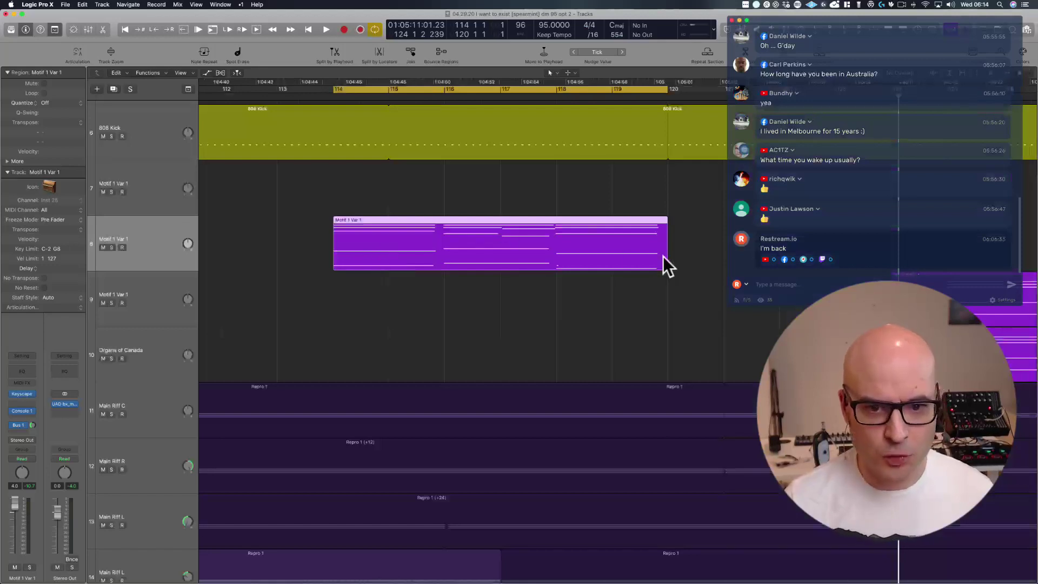
- Delete the short stray low note and the four-note final chord from the trimmed region in the Piano Roll
double_click(559, 245)
click(256, 562)
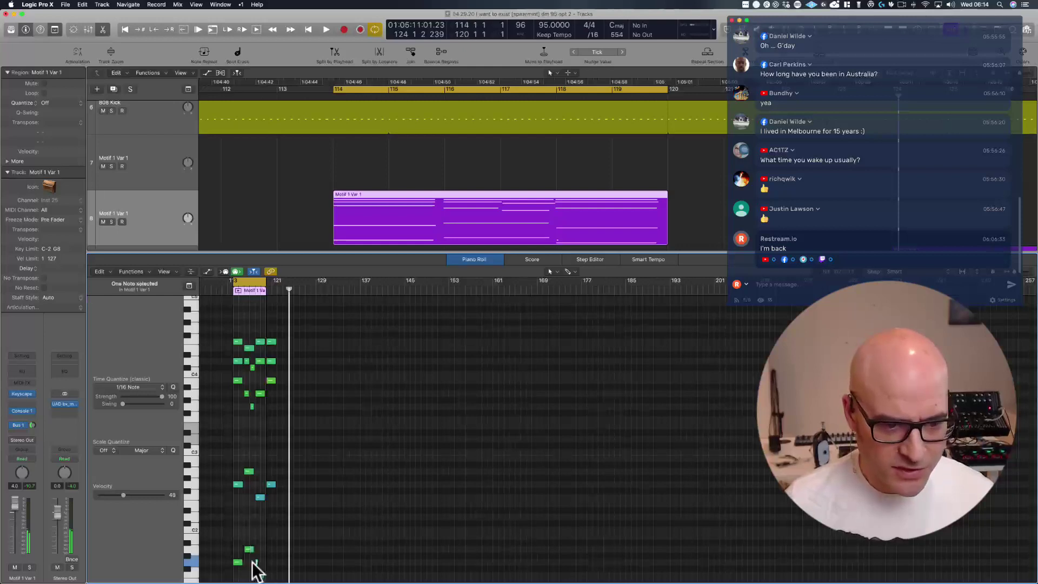
drag(271, 500, 284, 326)
key(Delete)
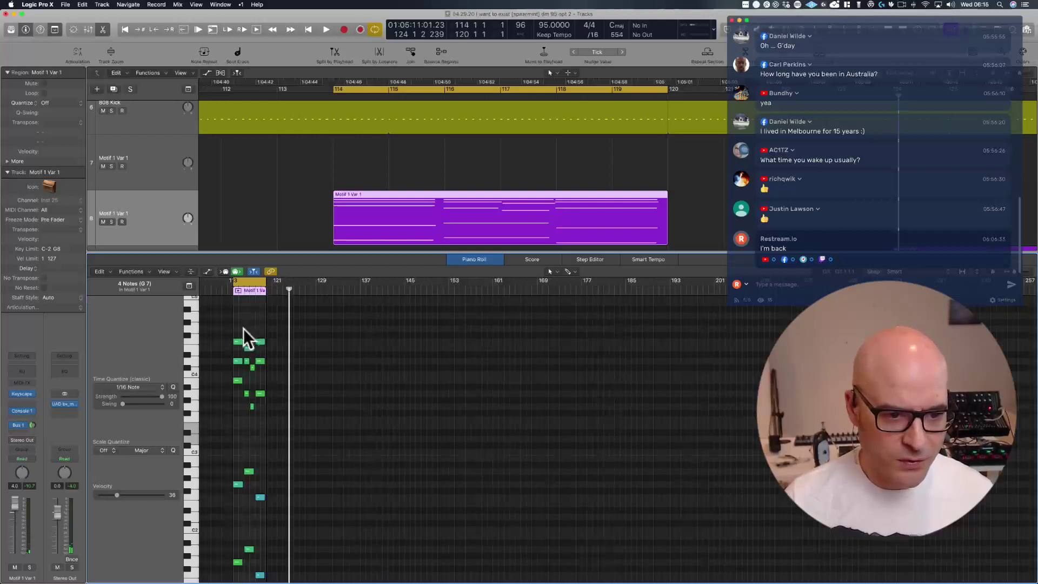
- Examine the second and third chords and the passing note between them in the Piano Roll, and close the editor
drag(248, 338, 248, 557)
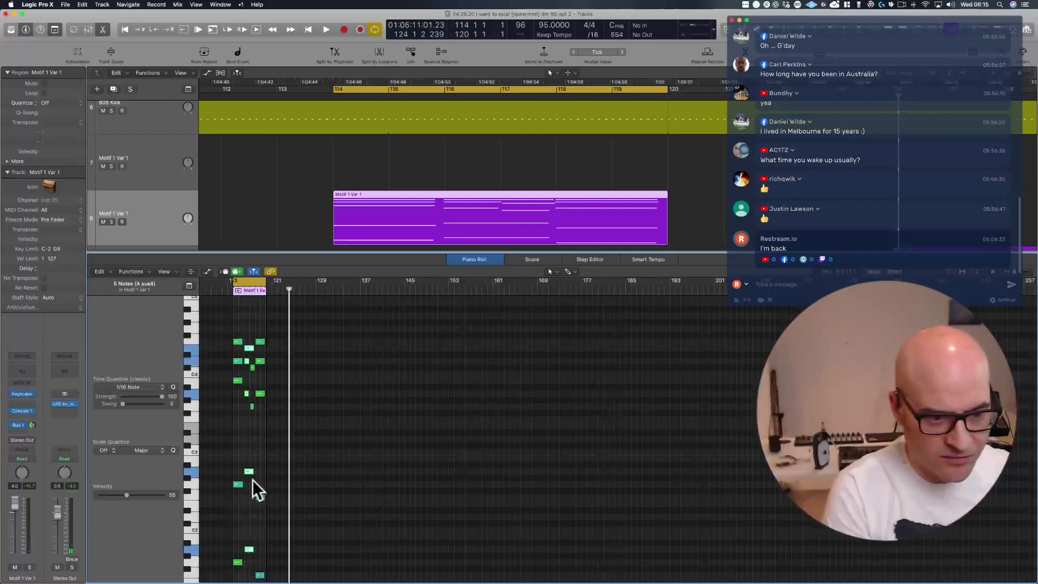
click(252, 367)
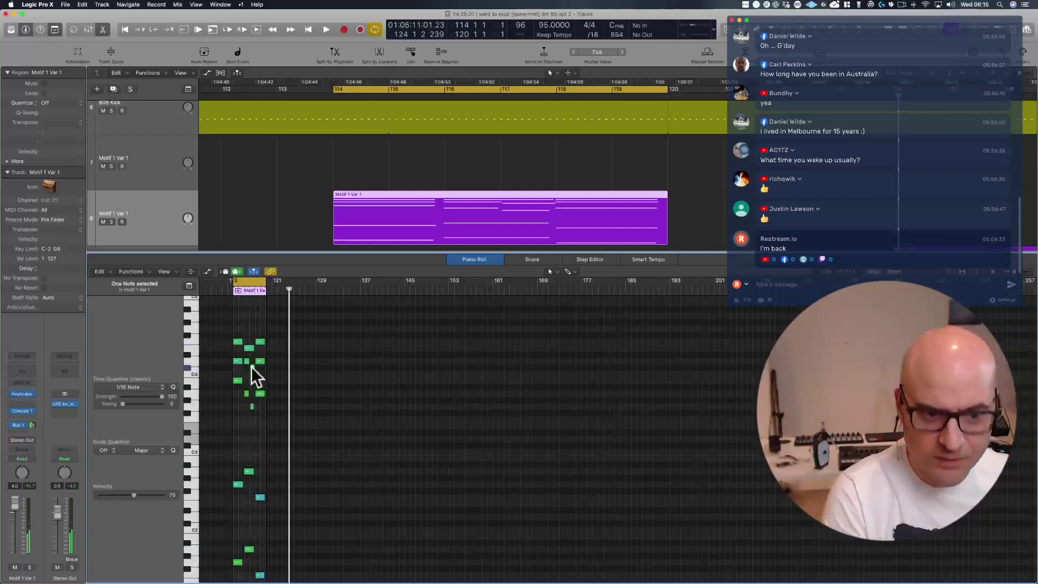
drag(259, 329, 257, 433)
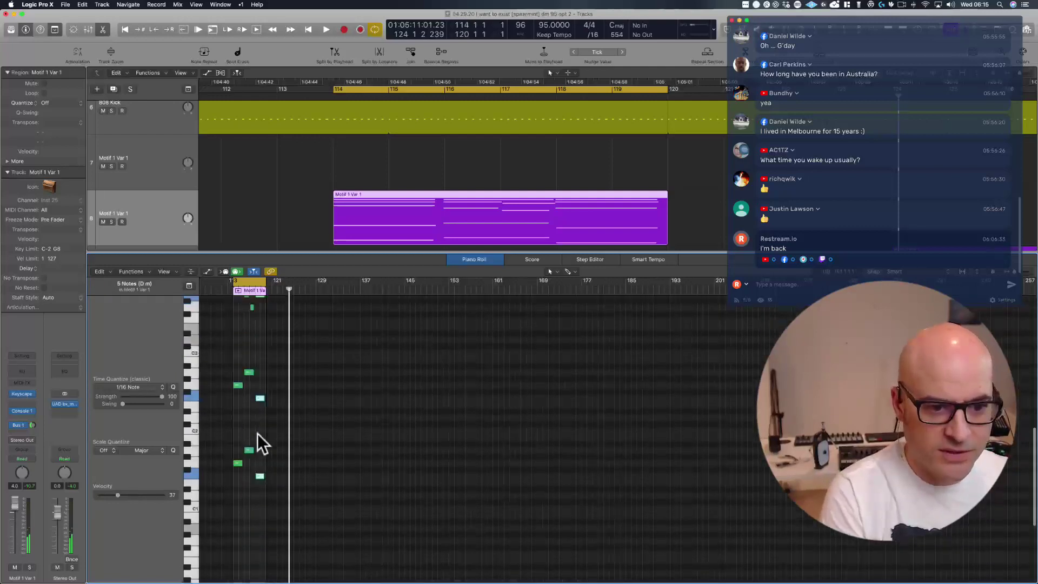
click(255, 453)
scroll(255, 452, up, 1)
drag(260, 435, 262, 566)
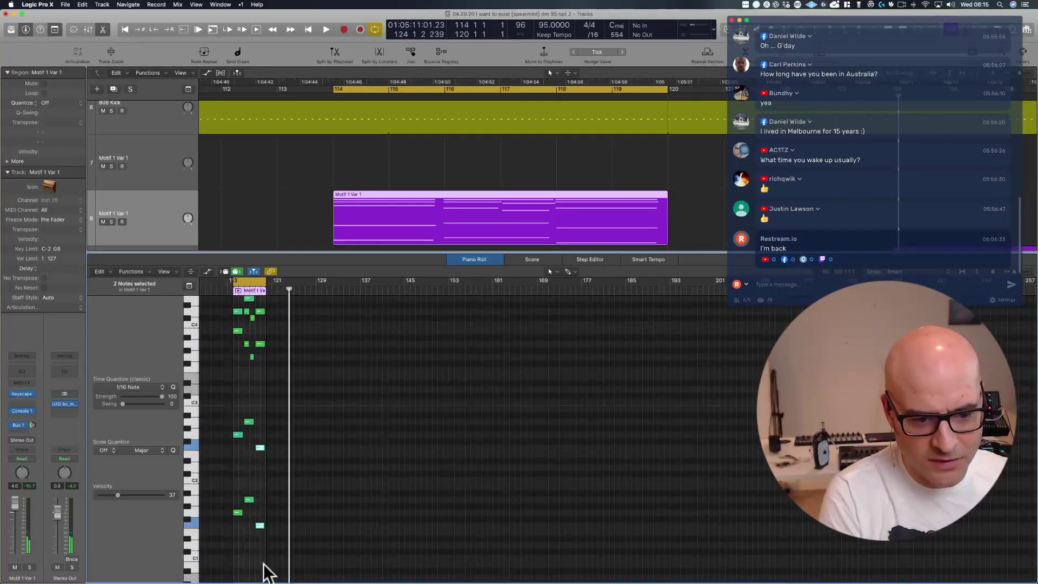
click(191, 545)
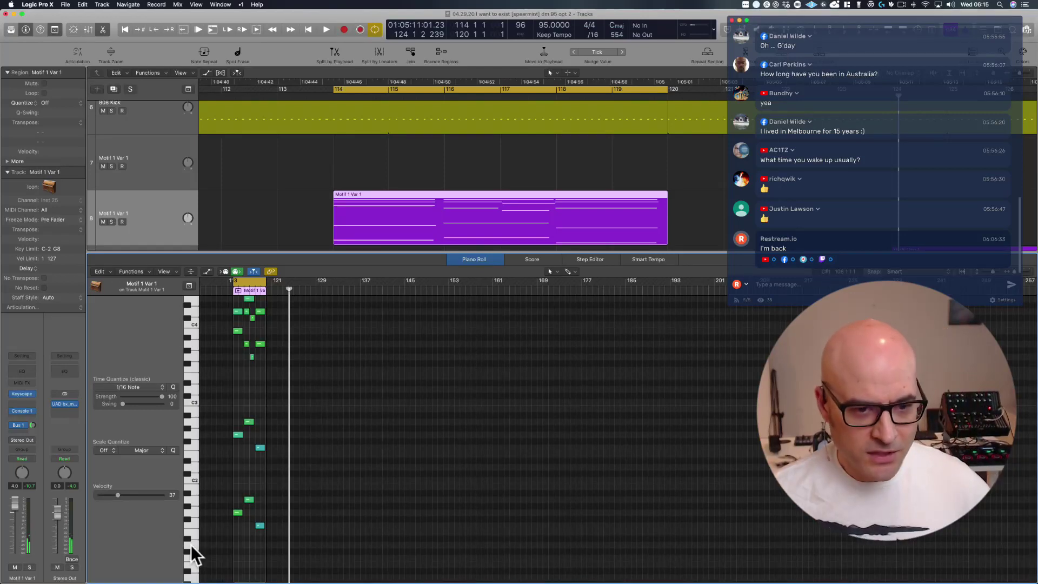
key(p)
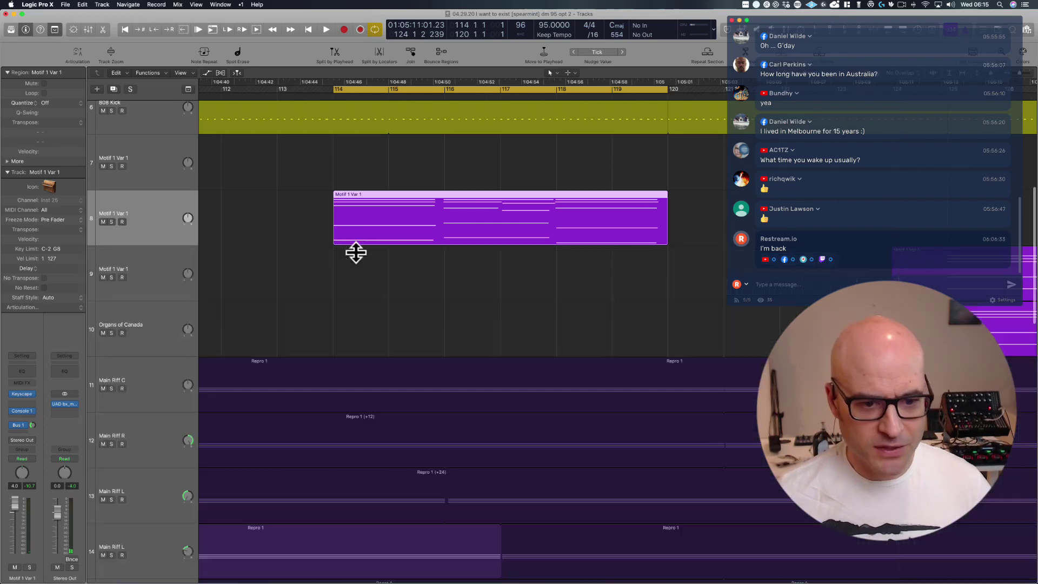
- Loop the Motif 1 Var 1 region on track 8 out to bar 126 and set the cycle range to bars 104–136
scroll(358, 335, up, 6)
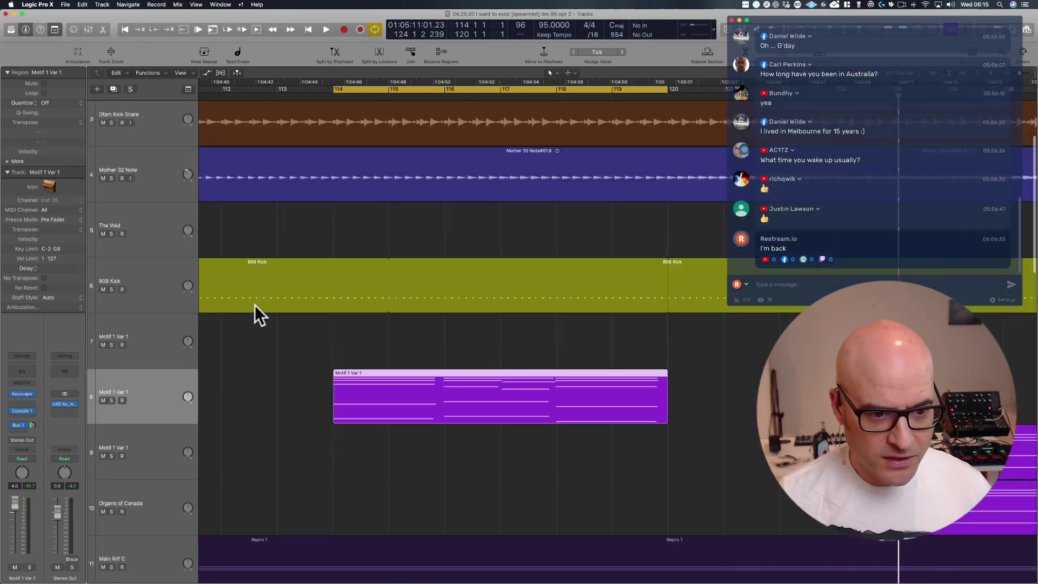
key(z)
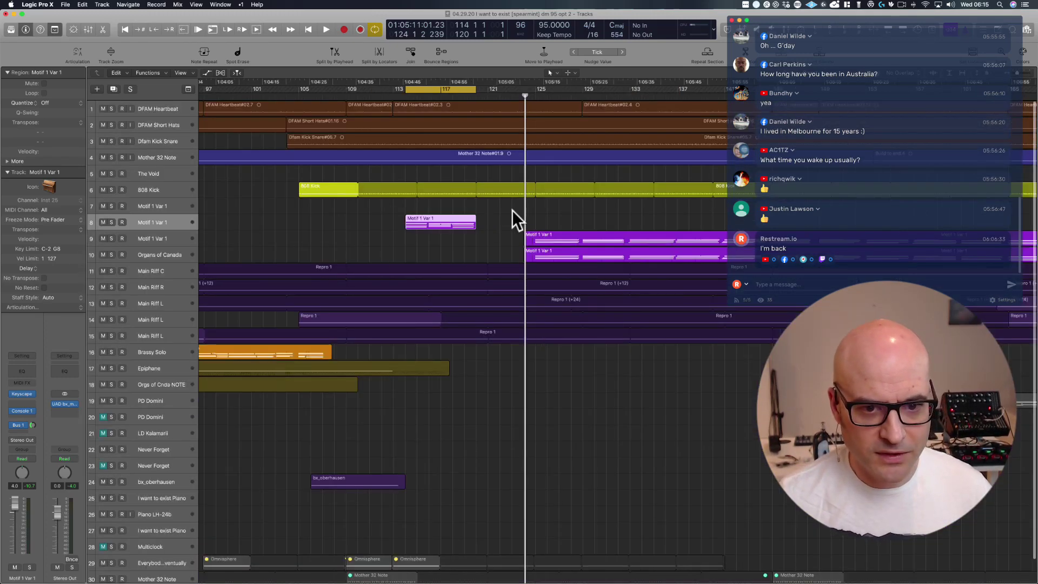
drag(475, 219, 547, 219)
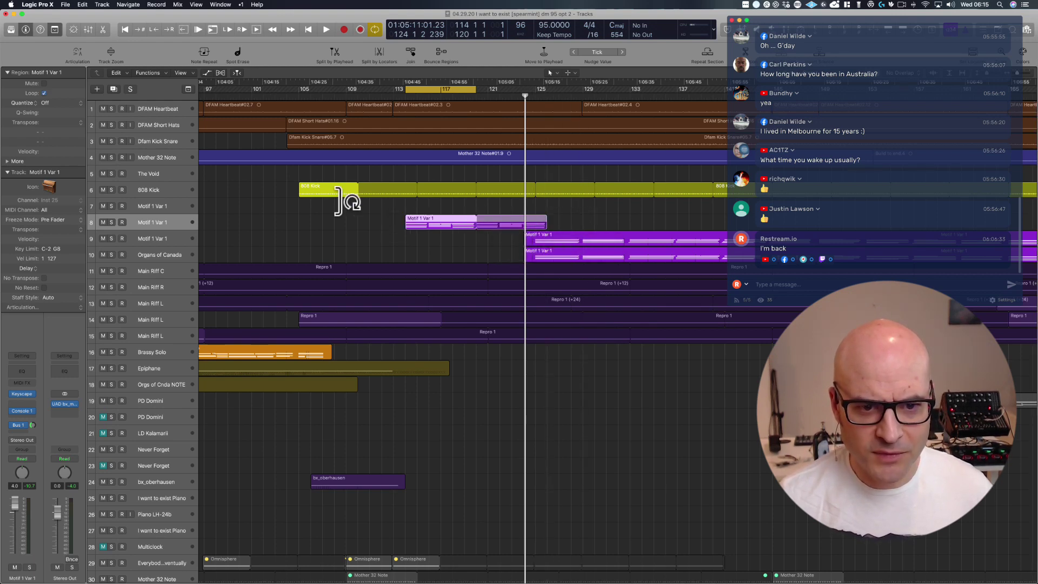
click(342, 219)
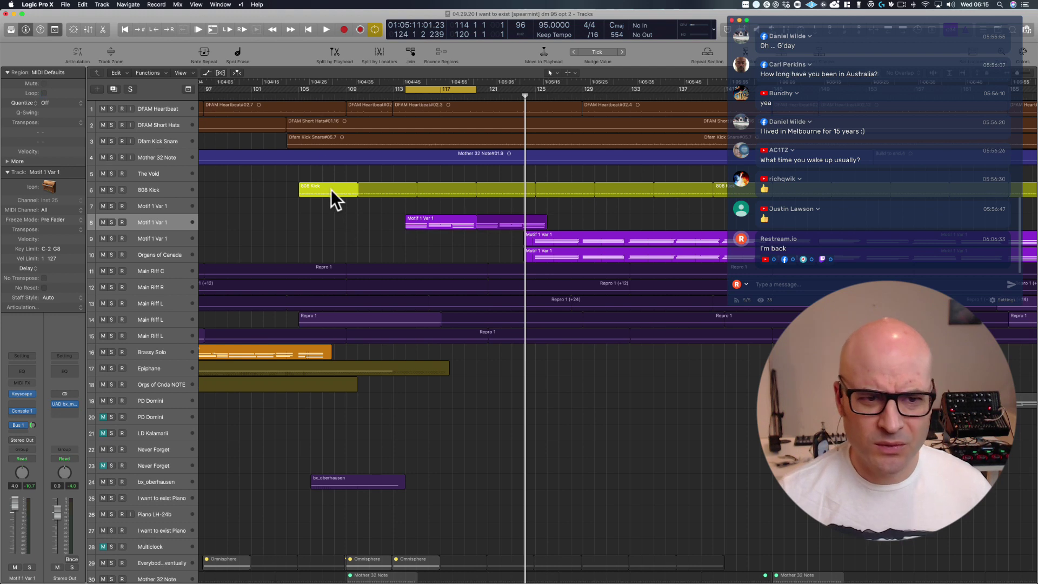
drag(287, 90, 668, 107)
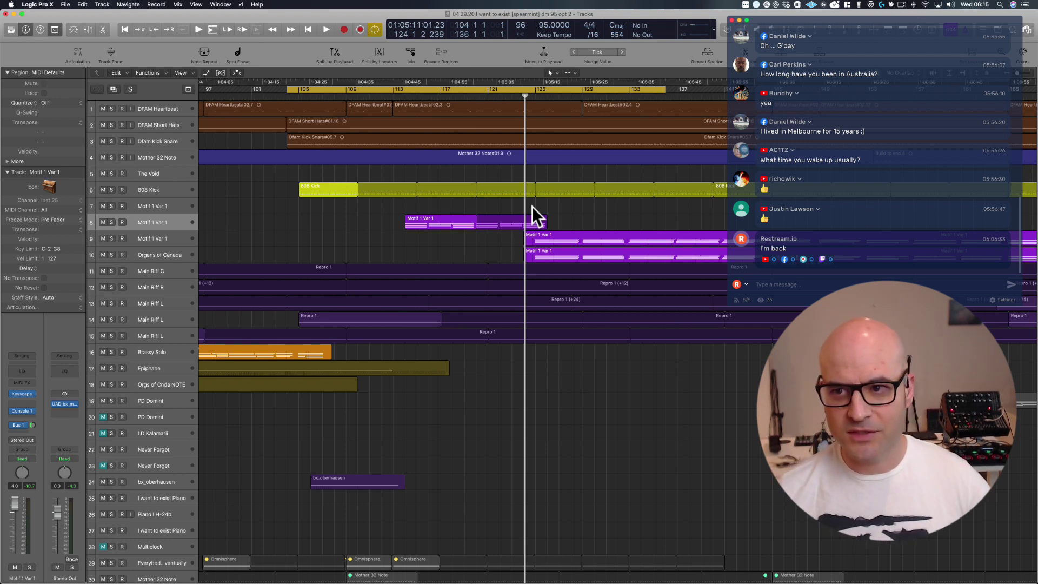
- Close and relaunch the Restream Chat window, and switch back to Logic Pro
click(732, 20)
mouse_move(84, 581)
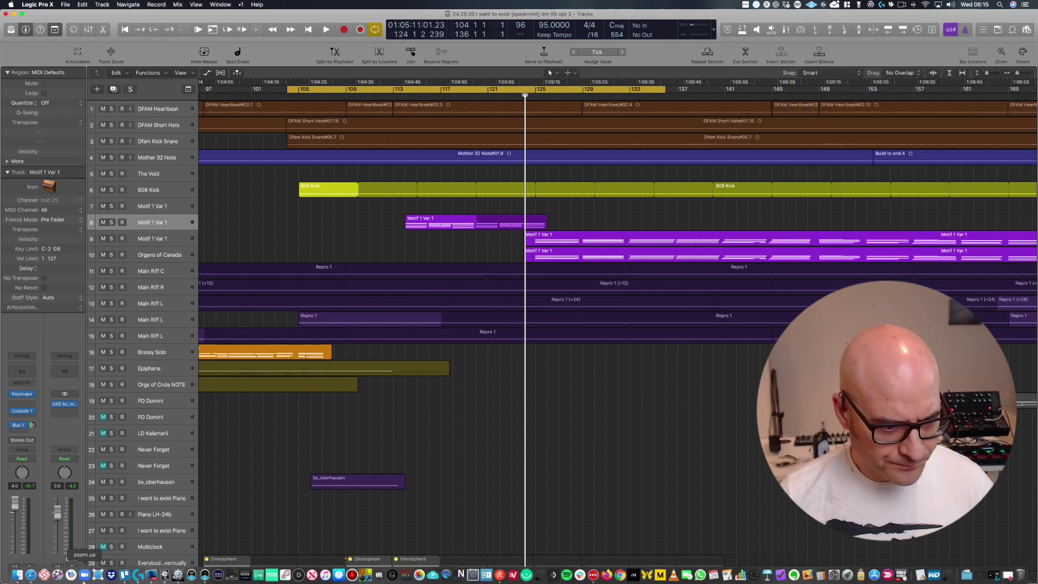
click(500, 576)
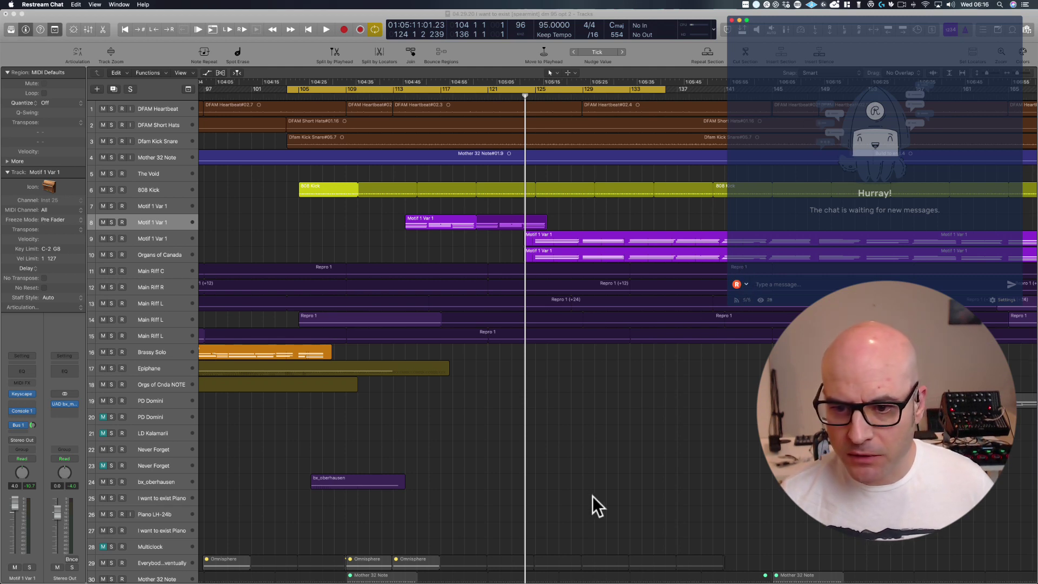
click(603, 438)
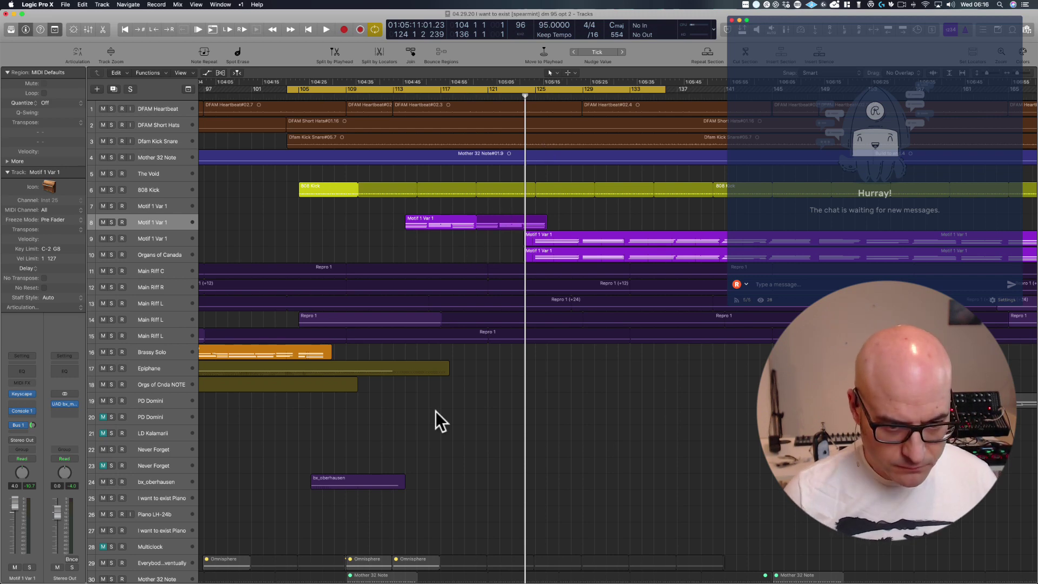
- Solo the three Motif 1 Var 1 tracks in the full arrangement and clear the solos again
key(super+Left)
key(super+Left)
key(super+Left)
key(super+Left)
key(super+Left)
key(super+Left)
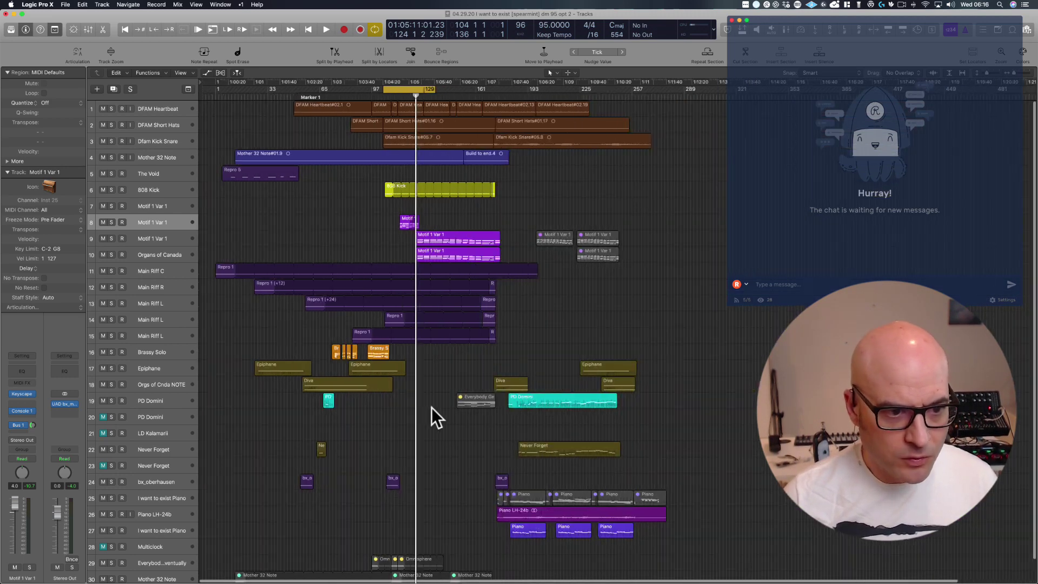
drag(111, 238, 280, 209)
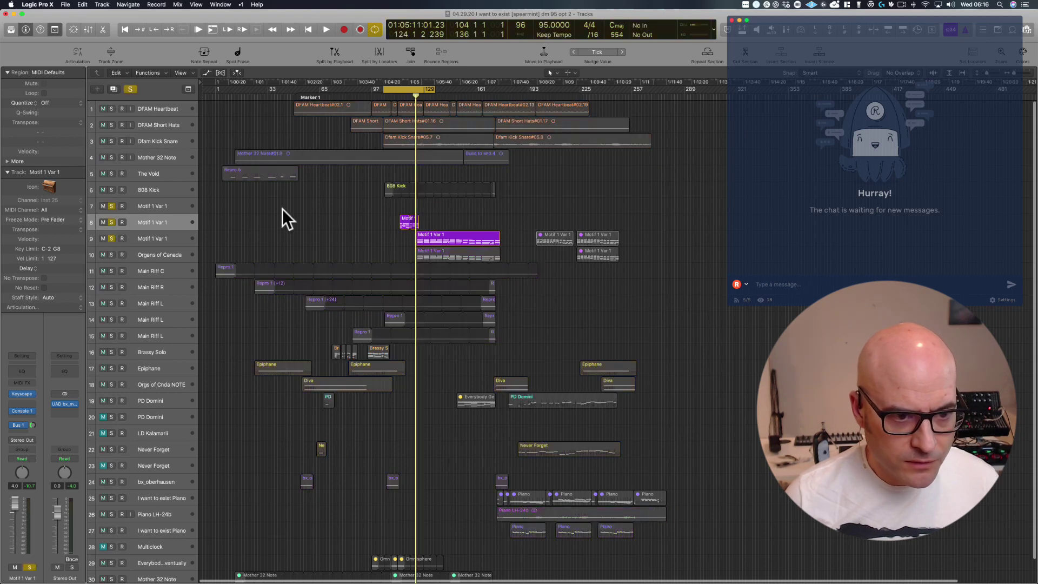
alt+click(111, 239)
- Mute the two Motif 1 Var 1 regions starting at bar 124 and move them, with the older muted ones, past the song's end
drag(394, 243, 458, 262)
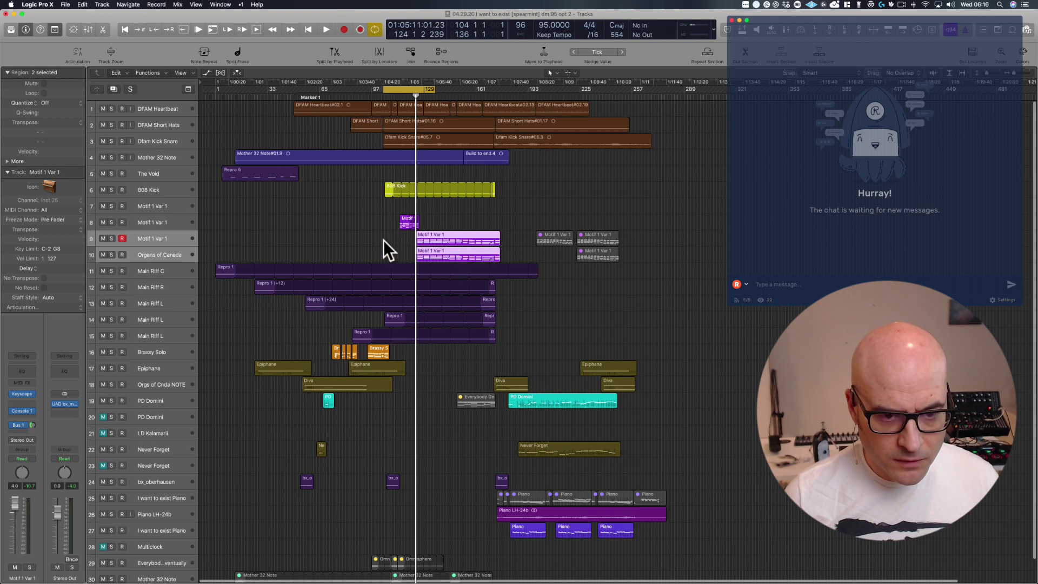
key(ctrl+m)
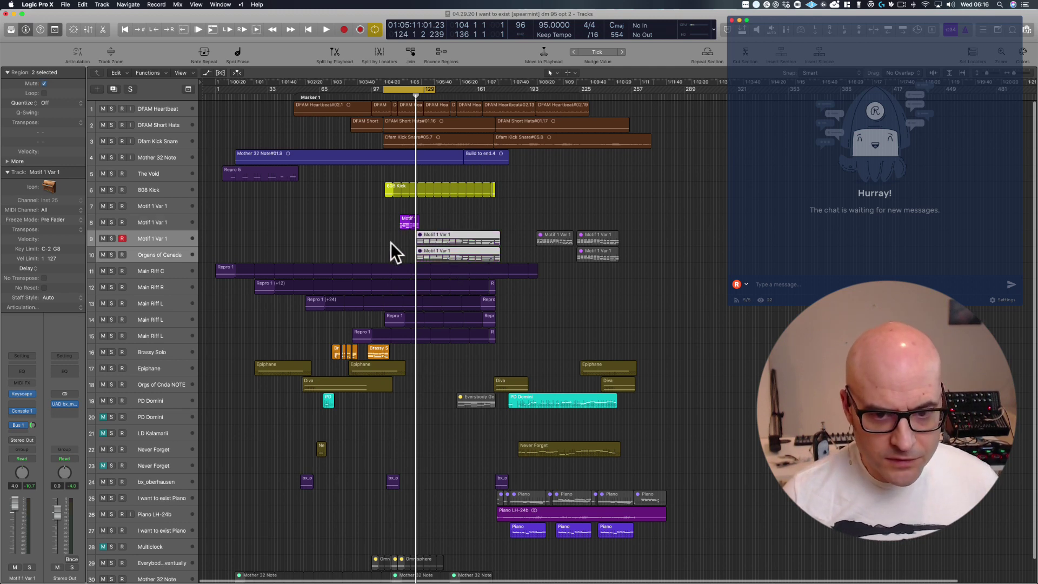
drag(524, 232, 724, 244)
drag(381, 237, 556, 241)
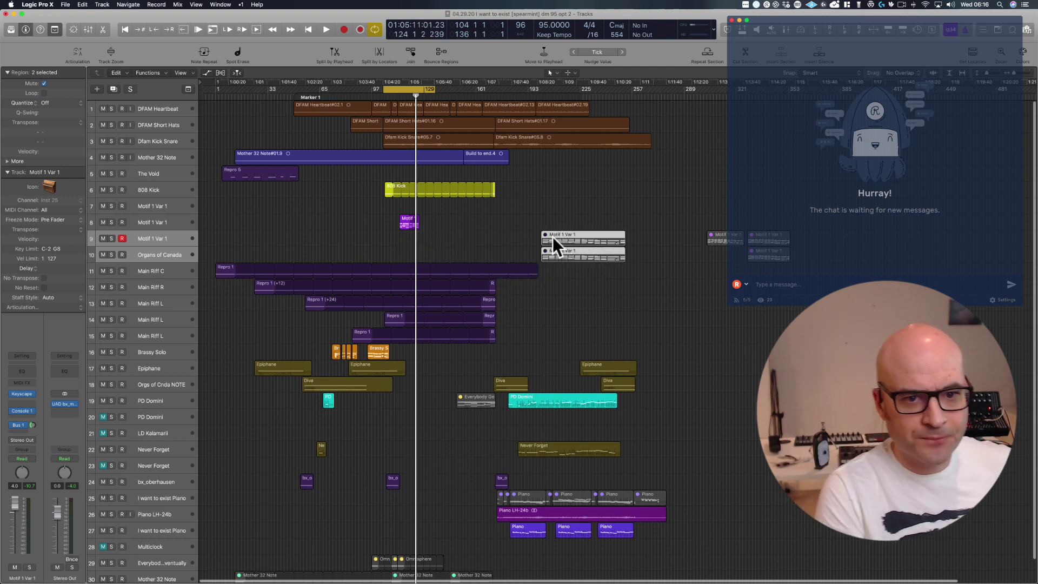
- Extend the looped Motif 1 Var 1 region on track 8 into the freed space and copy it onto track 9
click(422, 250)
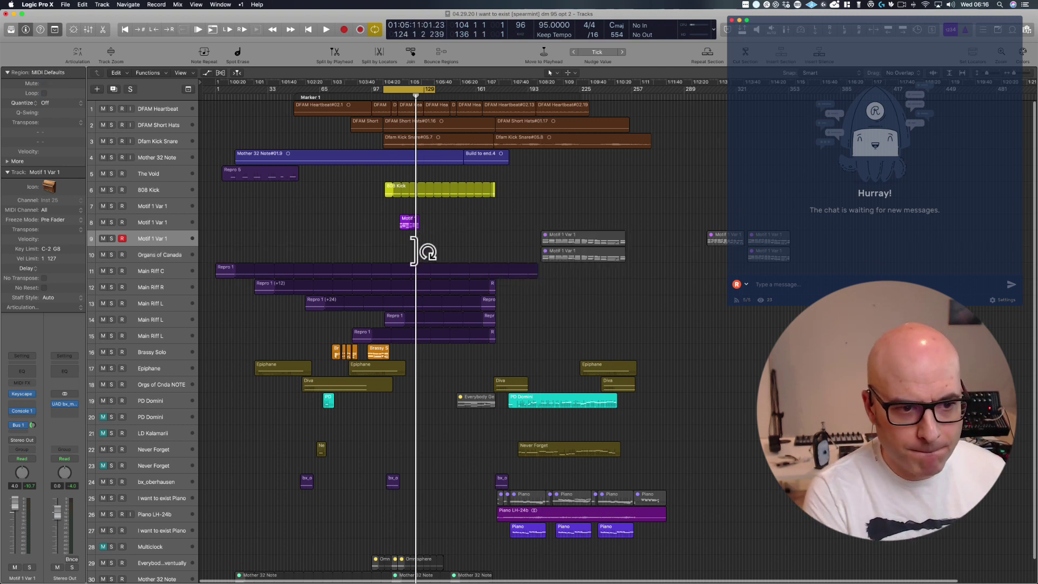
drag(364, 222, 448, 222)
click(388, 224)
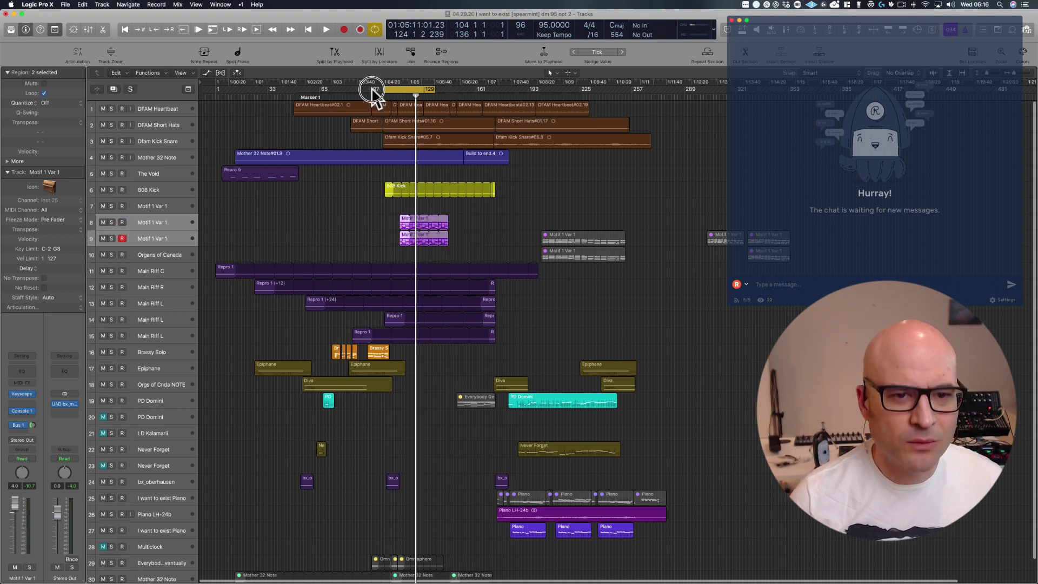
- Set the cycle range to bars 104–193 and start playback of the rearranged section
drag(372, 90, 514, 114)
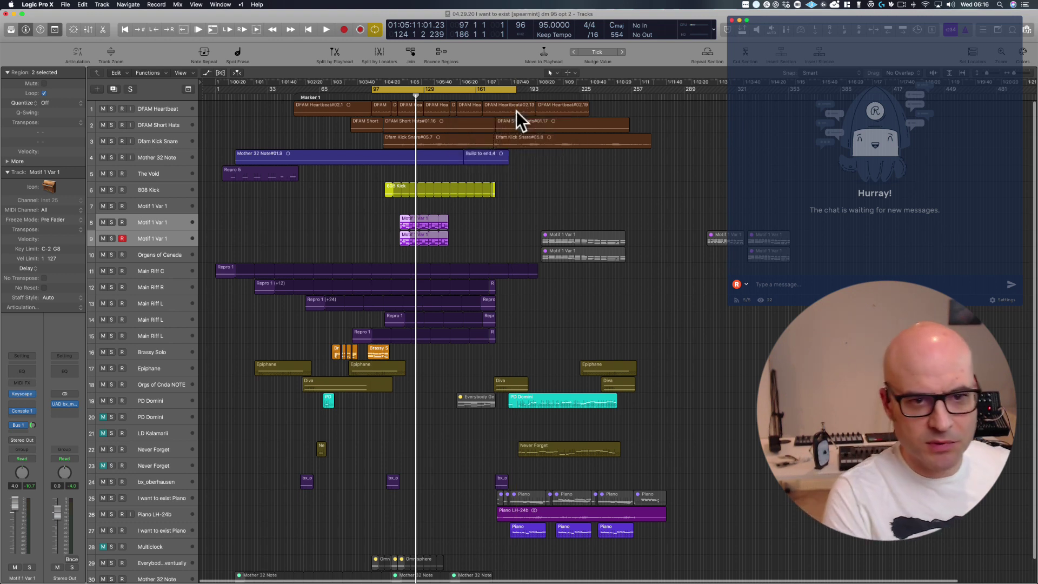
drag(396, 92, 406, 85)
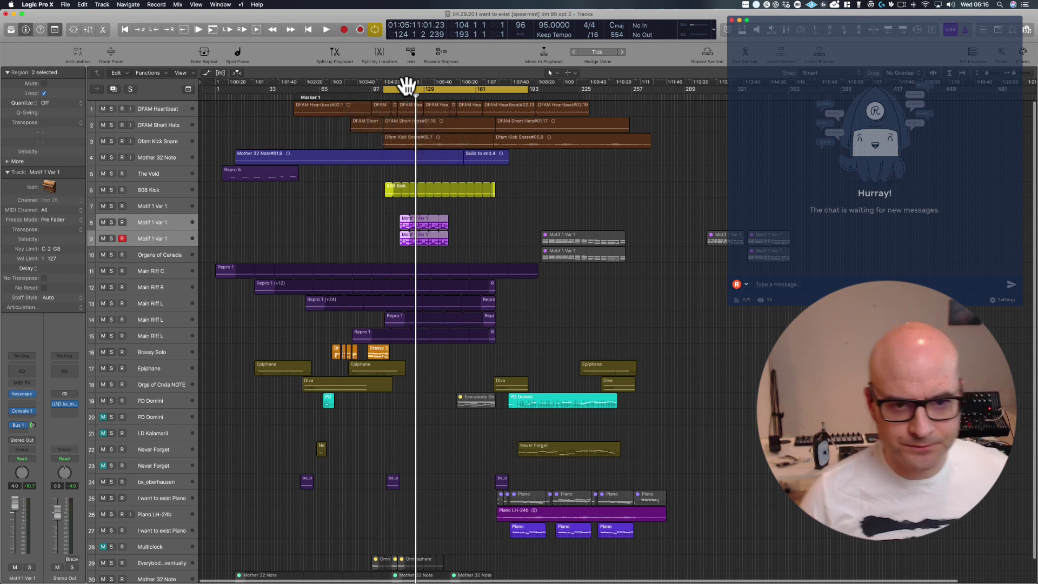
key(space)
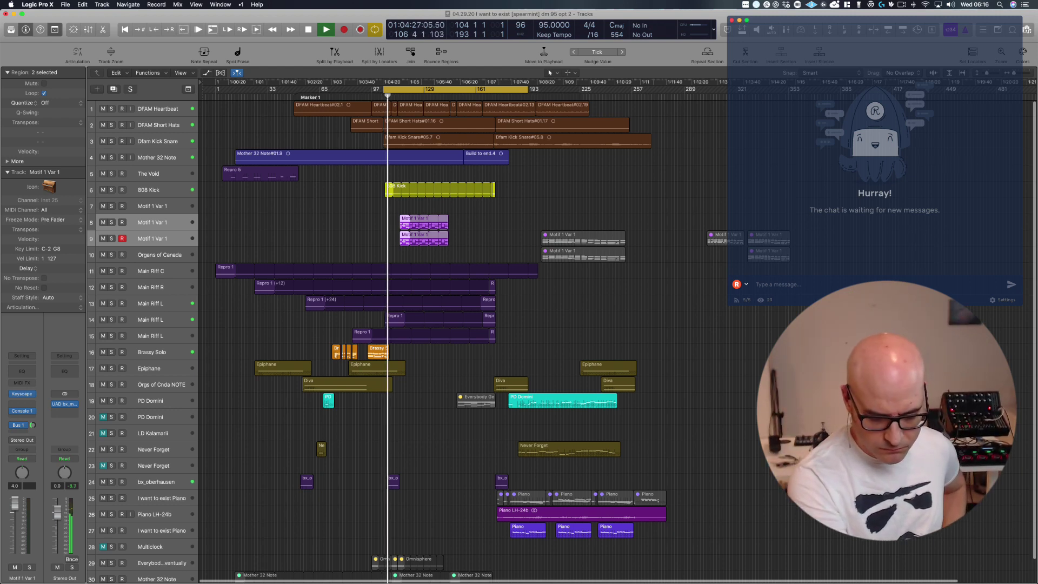
- Switch to Ecamm Live while the project keeps playing
mouse_move(409, 581)
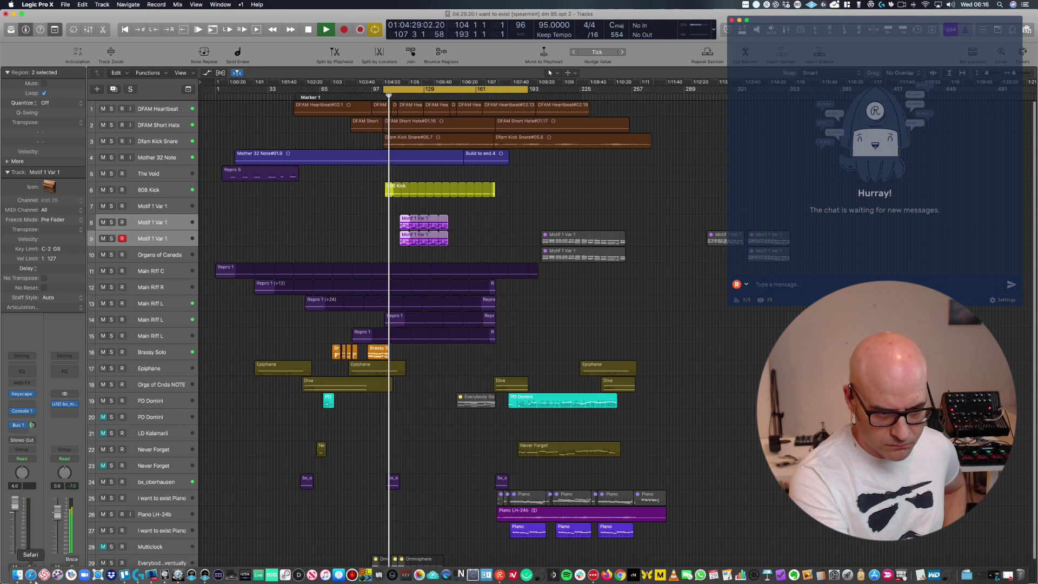
click(151, 576)
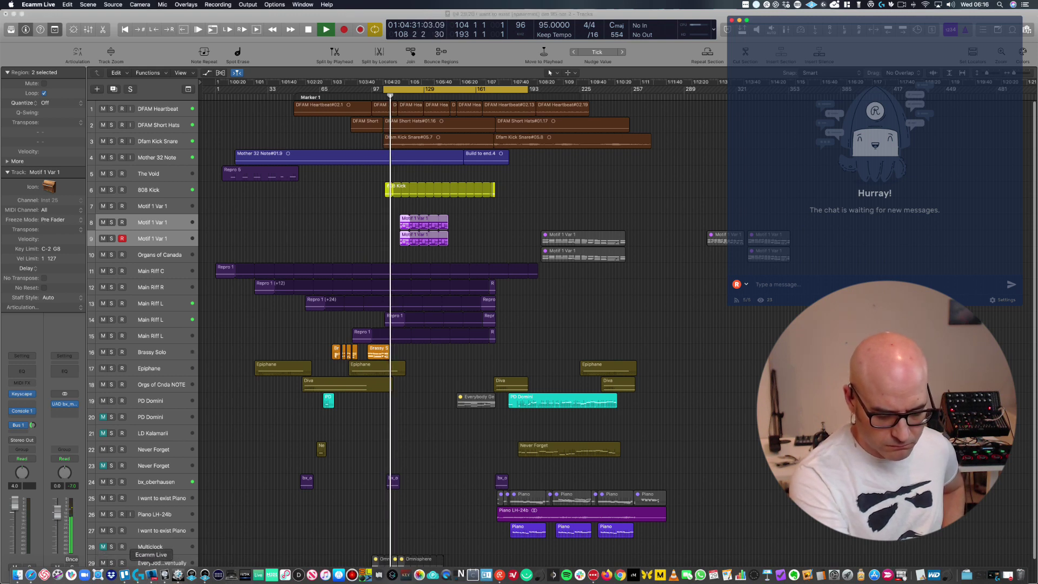
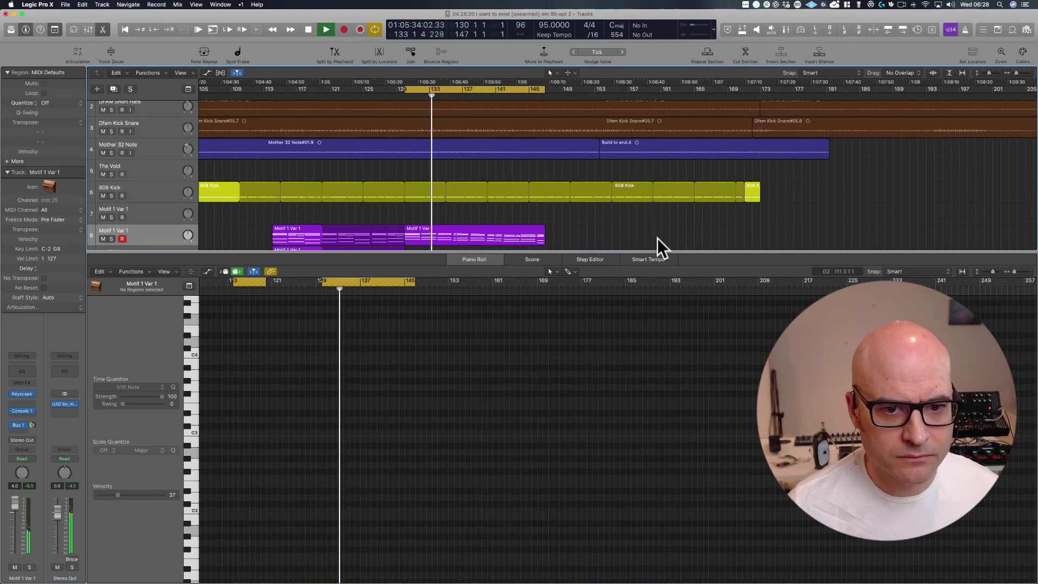
- Stop playback and lower the short inner note at bar 136 of the Motif 1 Var 1 region to A3, matching its longer neighbour
click(462, 228)
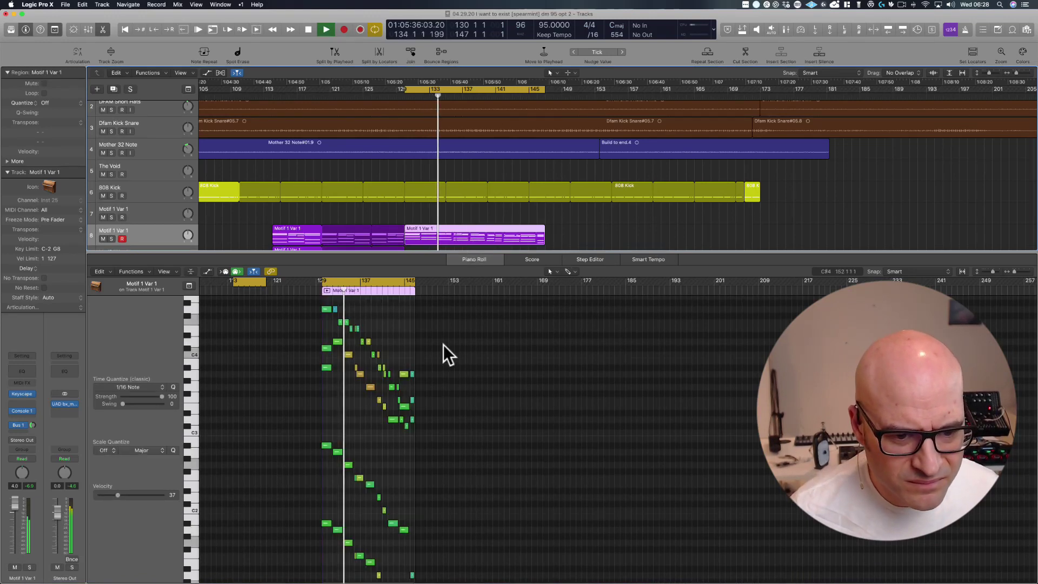
key(space)
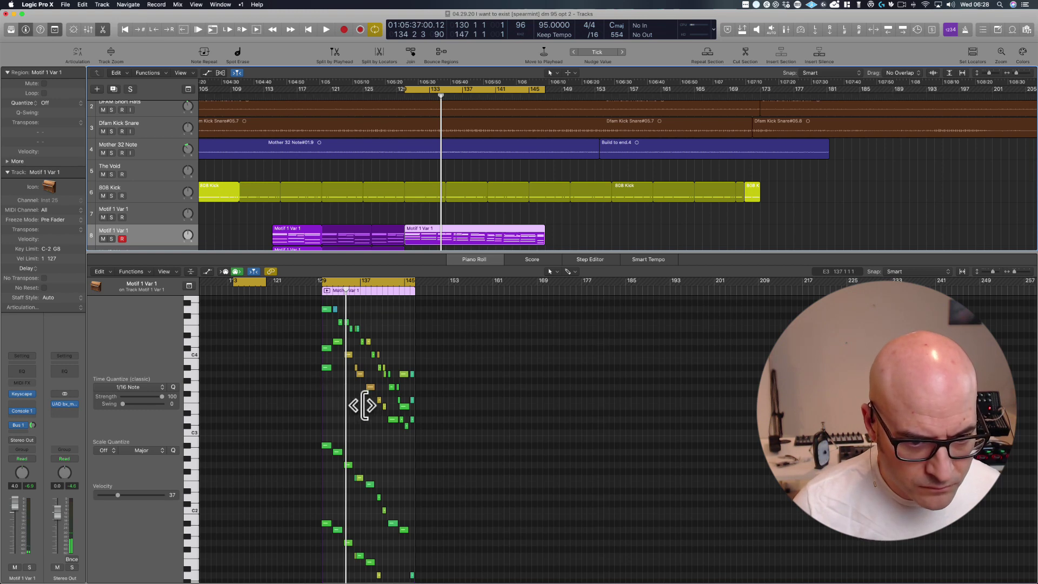
drag(389, 437, 296, 273)
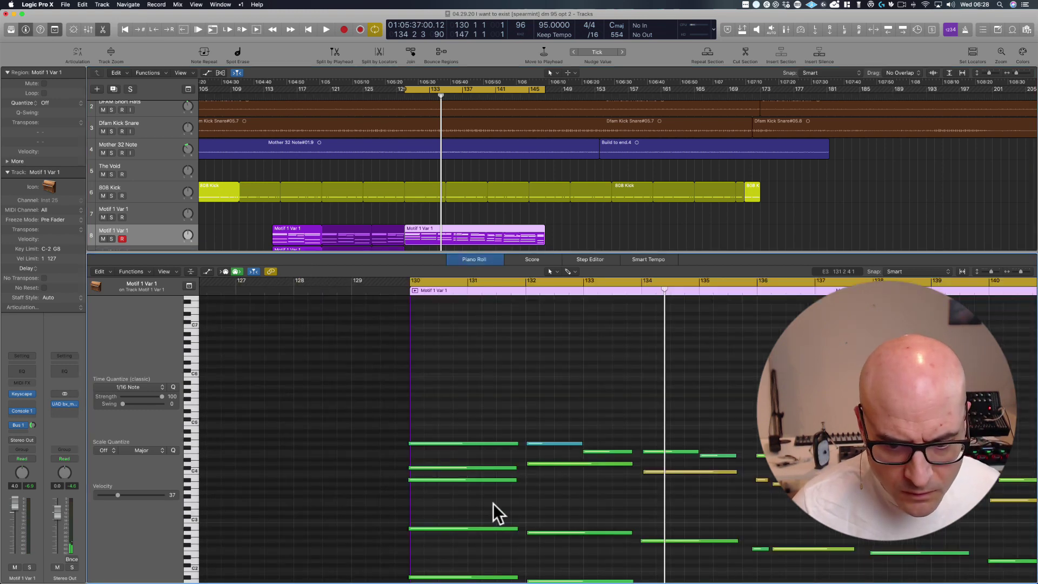
scroll(493, 503, right, 10)
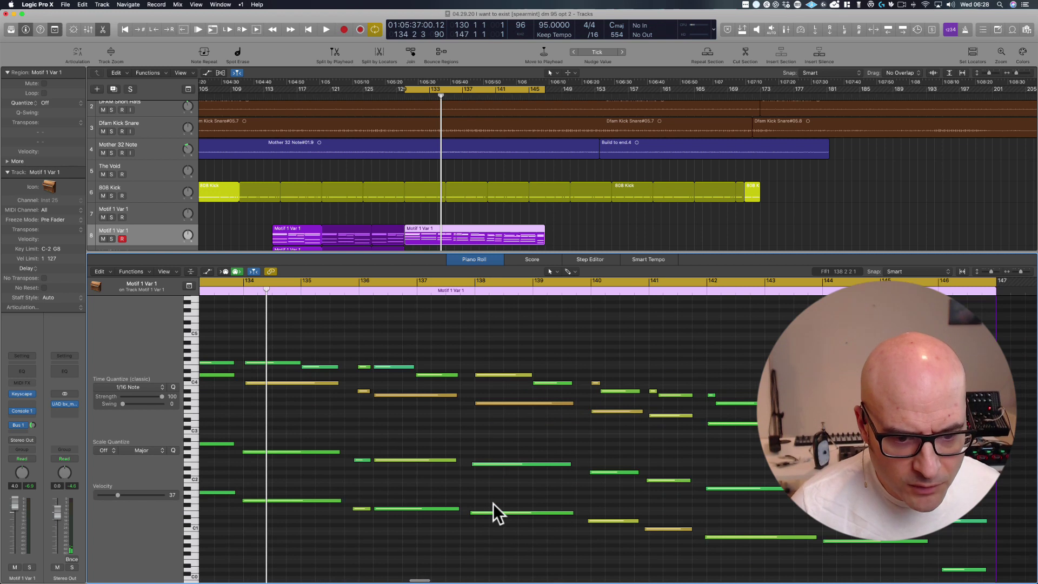
scroll(493, 503, down, 2)
scroll(493, 503, left, 6)
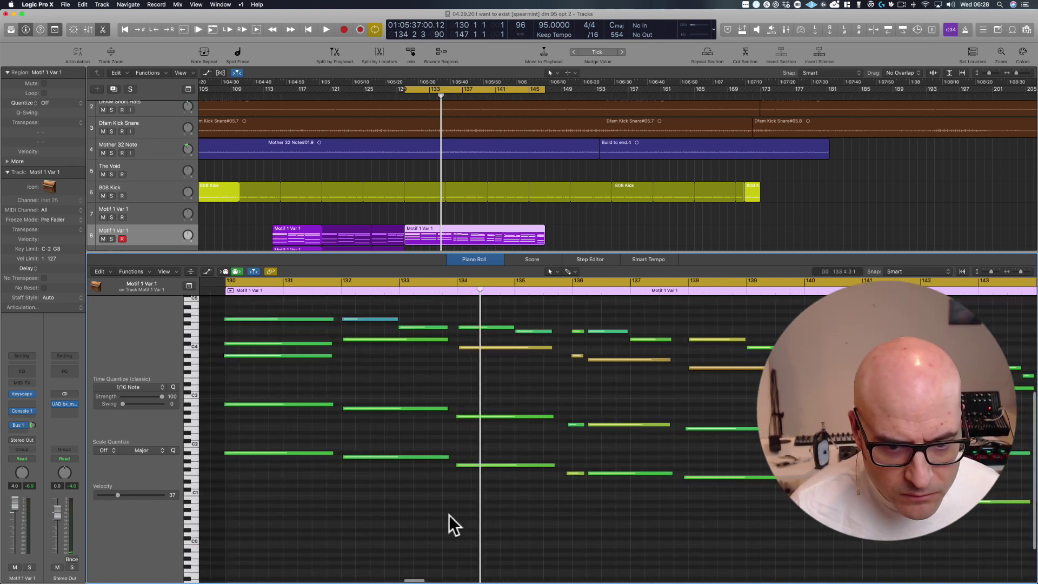
scroll(449, 514, right, 3)
scroll(448, 515, up, 4)
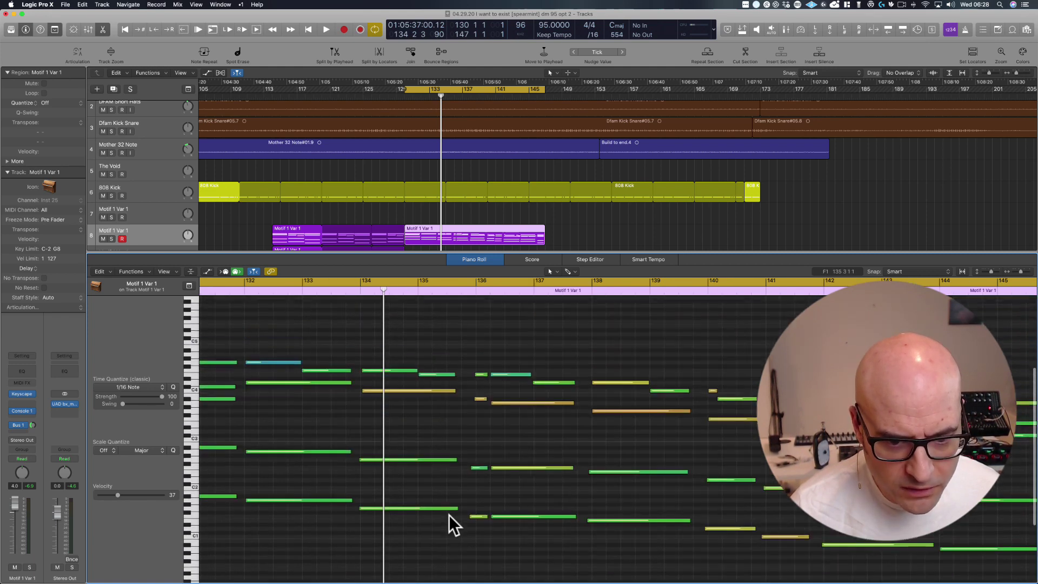
click(479, 398)
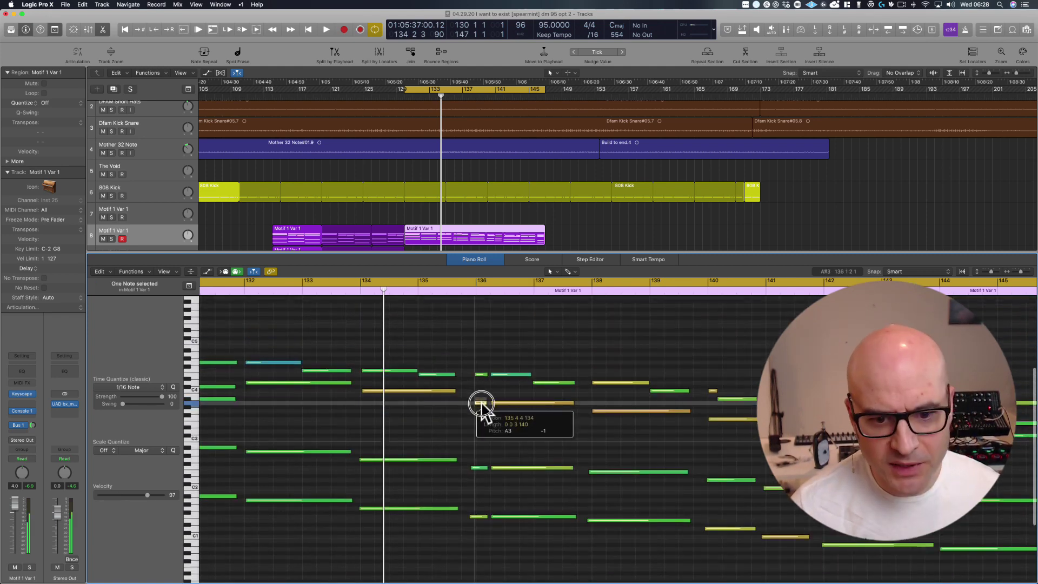
click(485, 402)
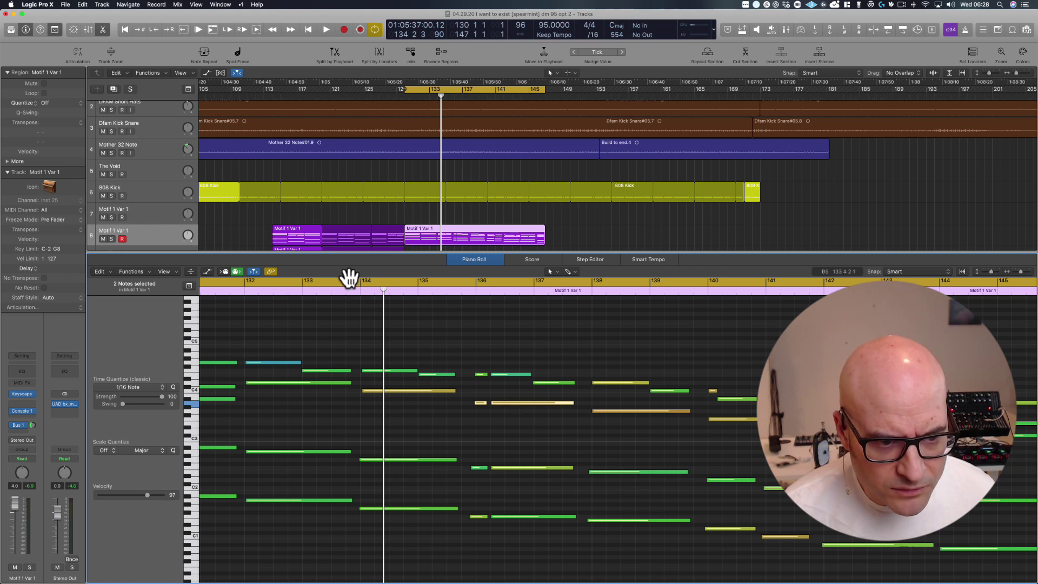
- Play the phrase from bar 132 to check the corrected note, and bring up Restream Chat to read the messages
click(243, 291)
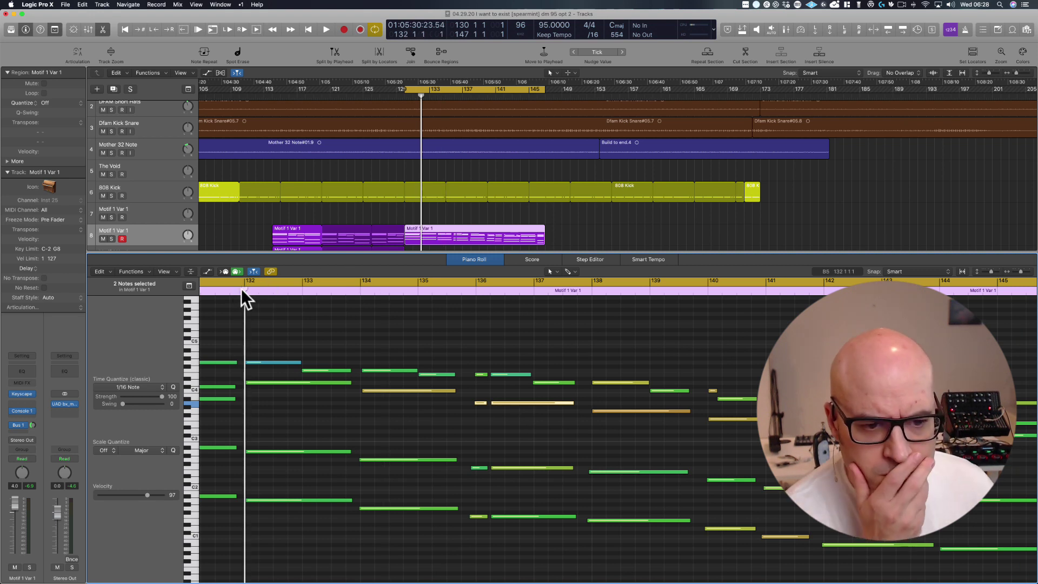
key(space)
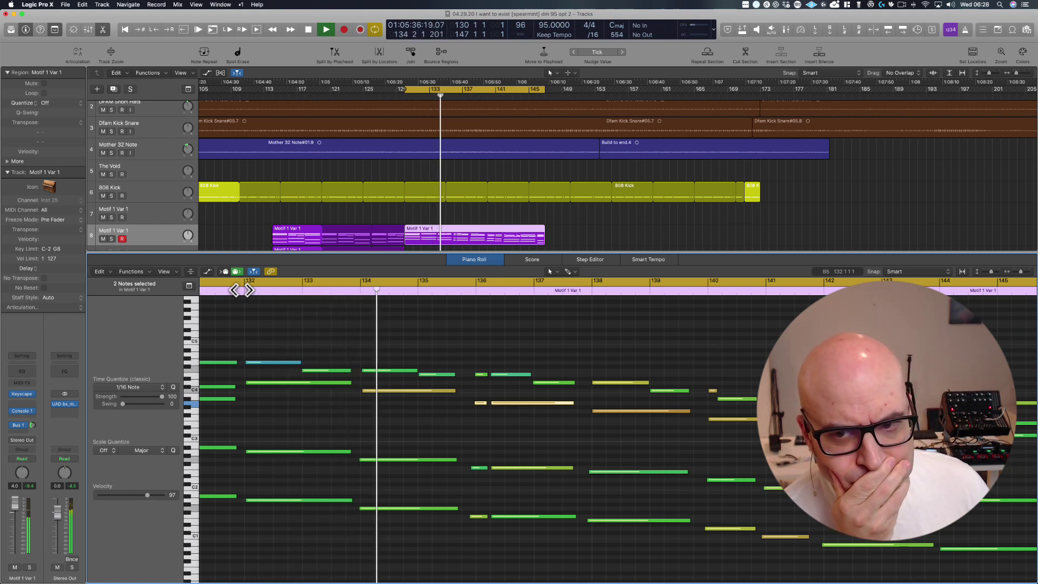
mouse_move(464, 576)
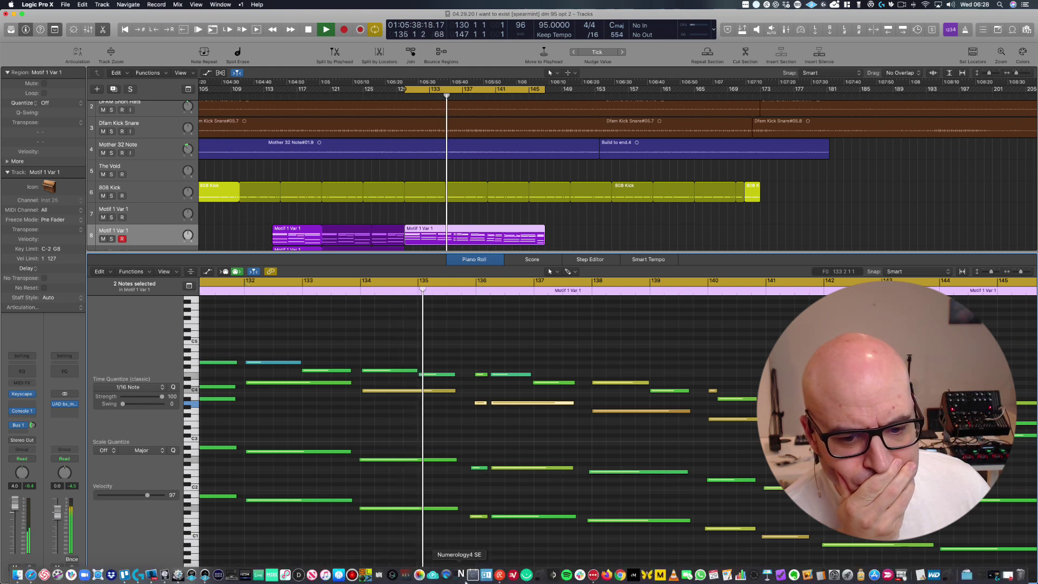
click(499, 574)
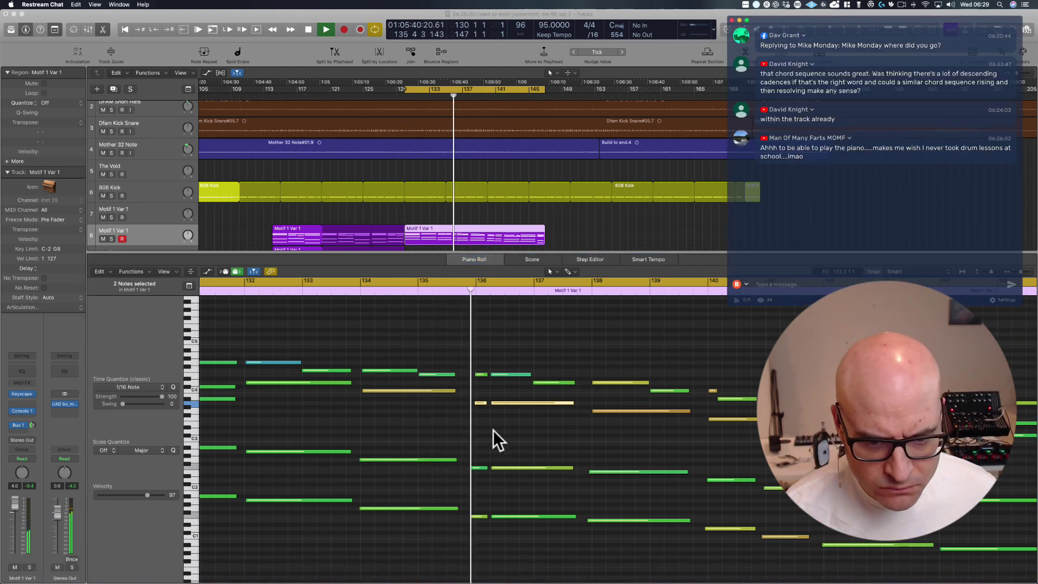
- Stop playback and join each short note at bar 136 of the Motif 1 Var 1 region to its longer same-pitch neighbour
click(476, 360)
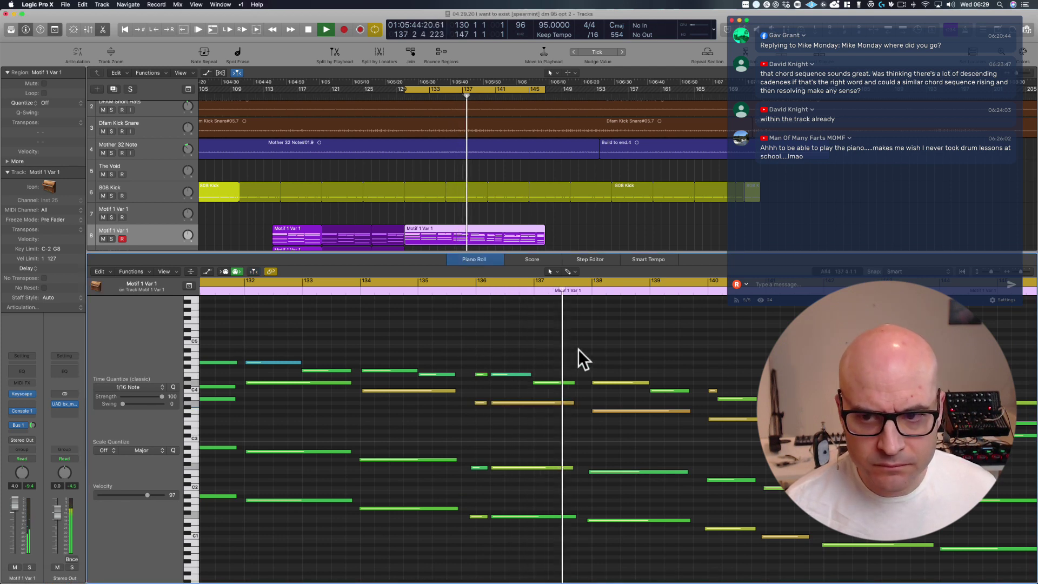
key(space)
drag(482, 354, 501, 381)
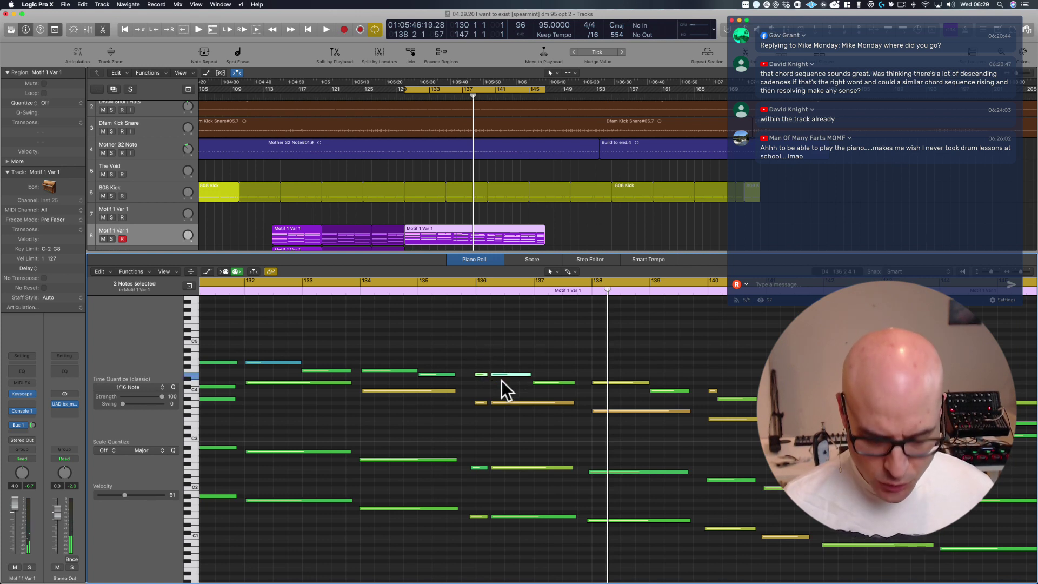
key(super+j)
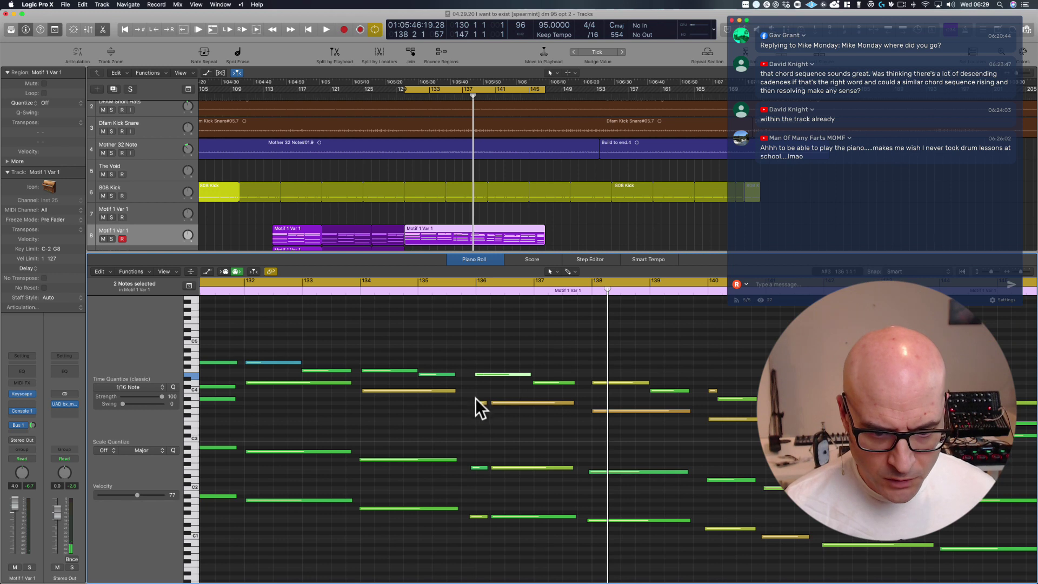
drag(477, 395, 503, 416)
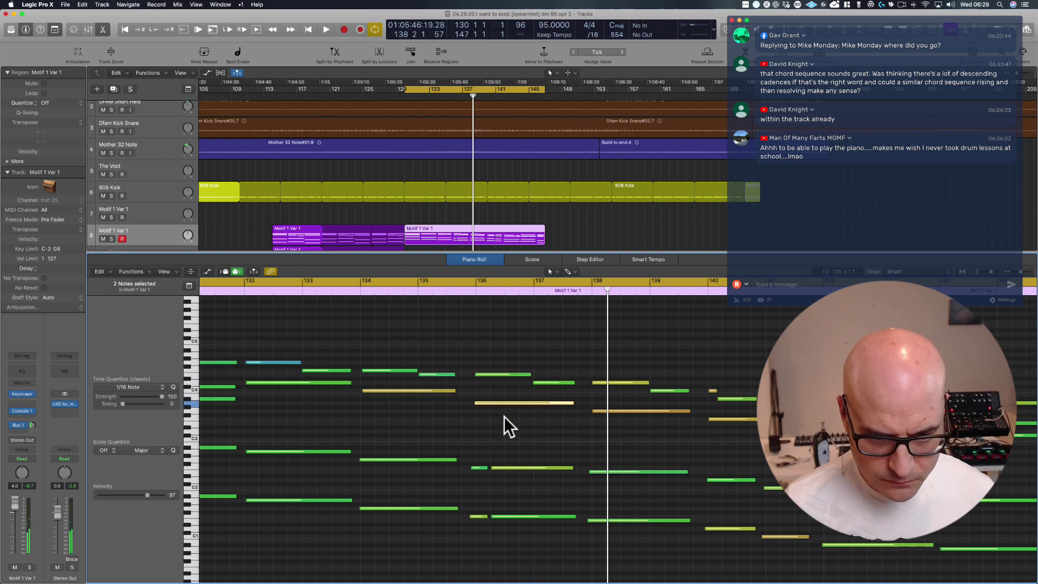
drag(479, 452, 516, 543)
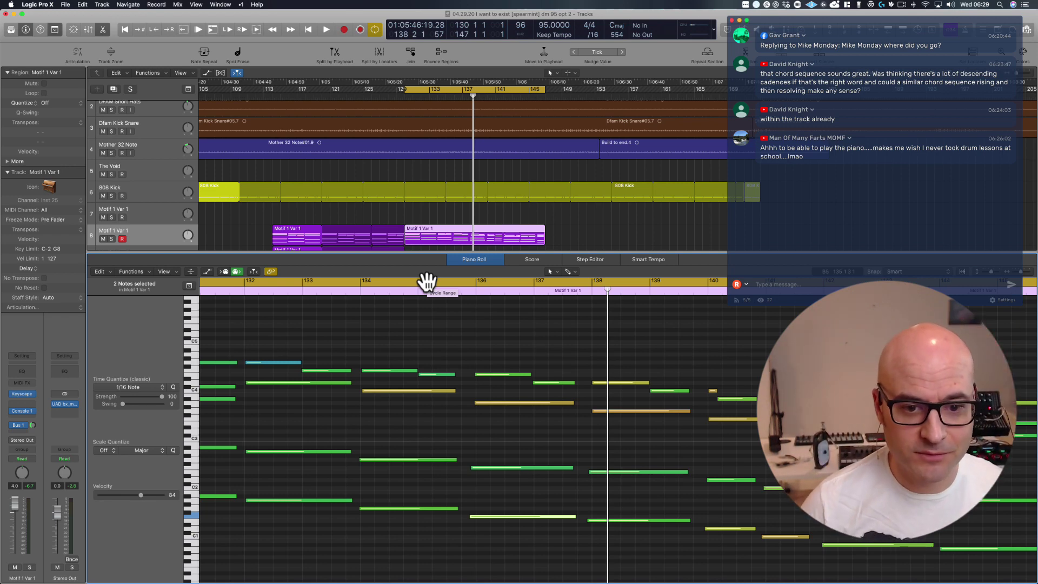
- Close the Piano Roll and copy the descending Motif 1 Var 1 region onto track 9 directly below, keeping both regions selected
scroll(421, 307, right, 8)
scroll(421, 306, left, 3)
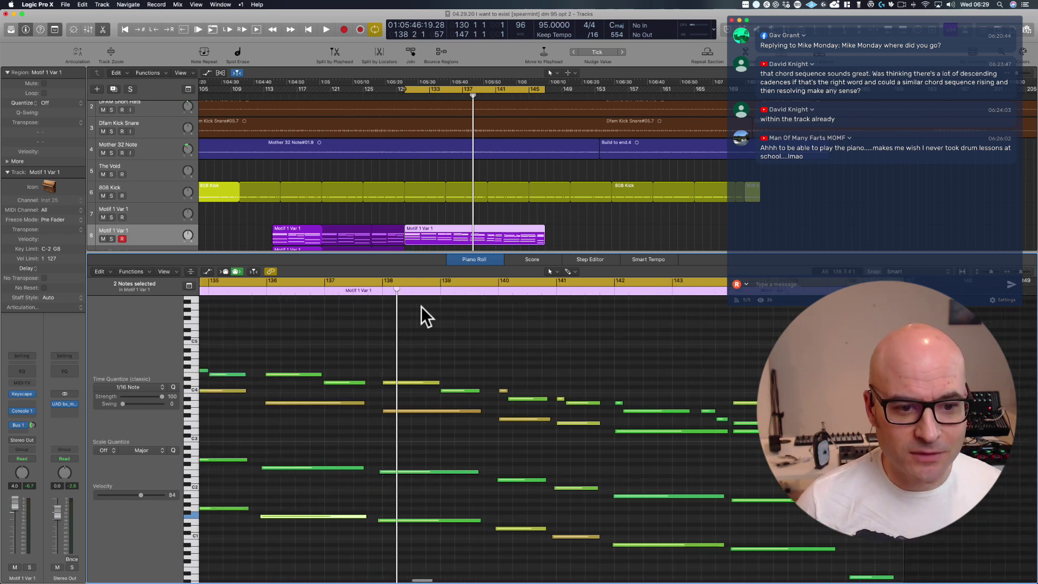
scroll(349, 342, left, 3)
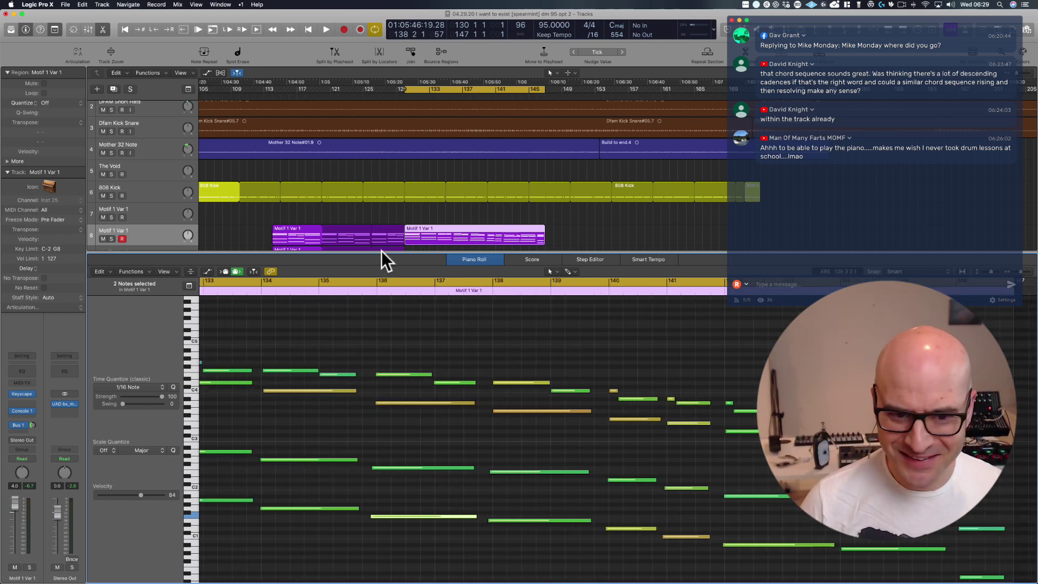
key(e)
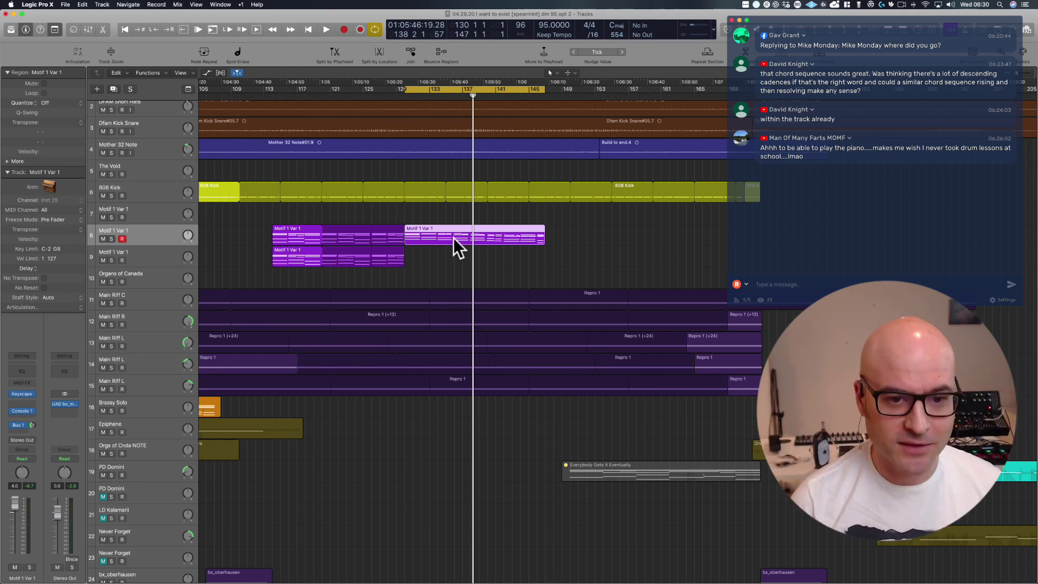
super+click(453, 255)
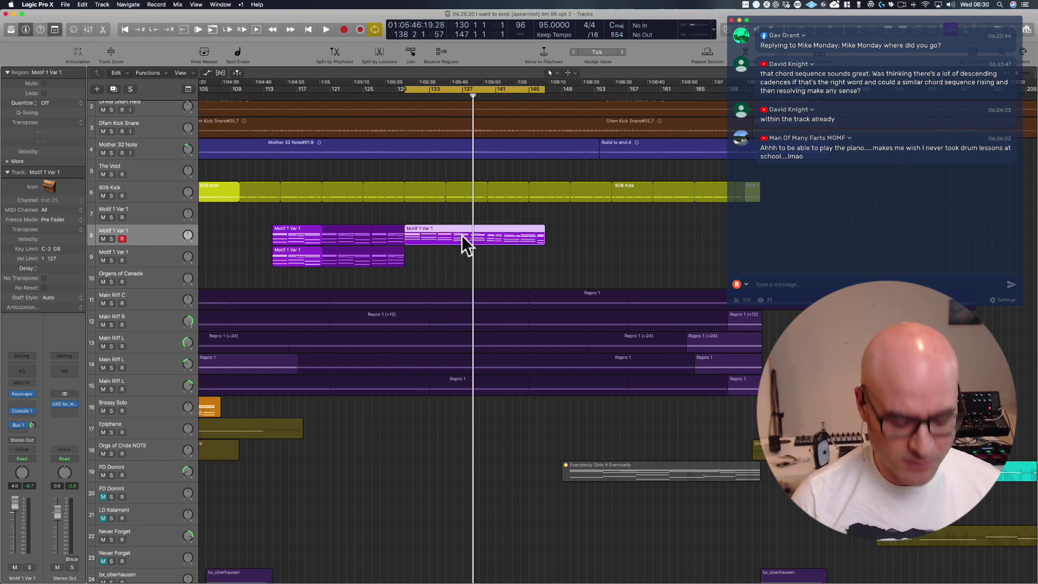
alt+drag(462, 235, 463, 266)
shift+click(478, 258)
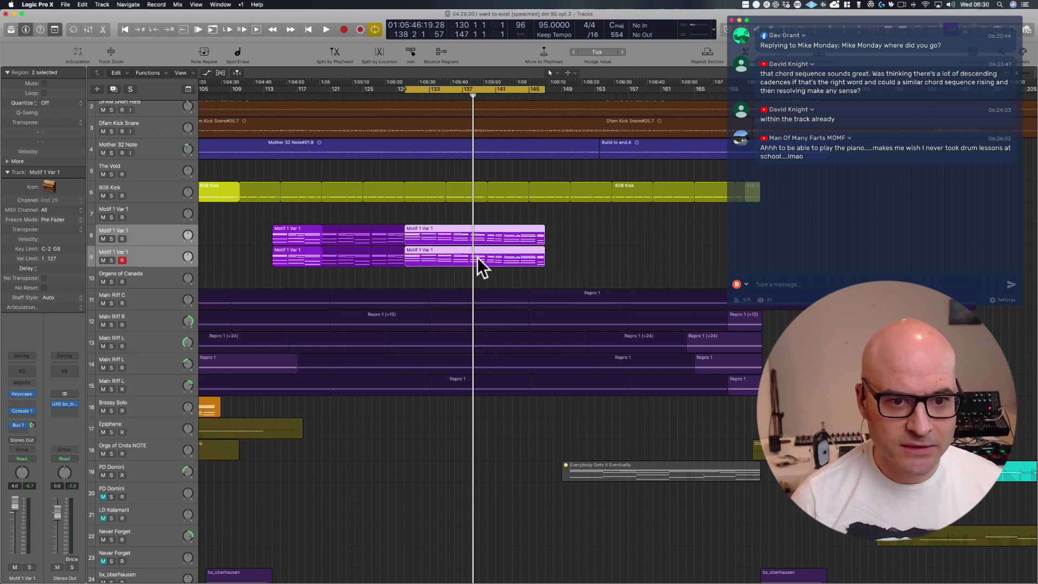
- Play the two descending regions and extend the cycle range's end to bar 173, stopping playback near the regions' end
key(shift+space)
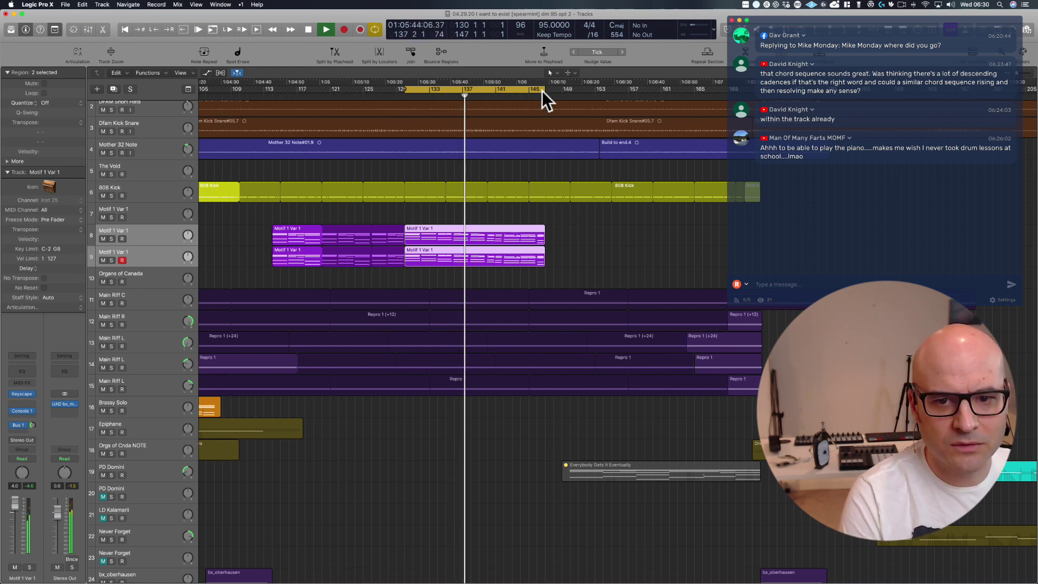
drag(545, 90, 757, 106)
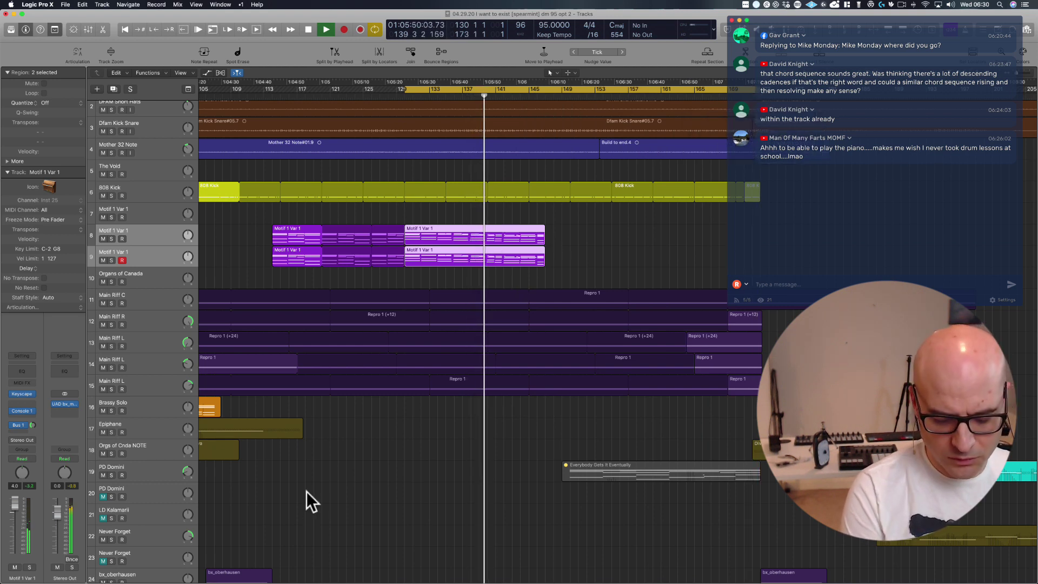
key(Return)
key(z)
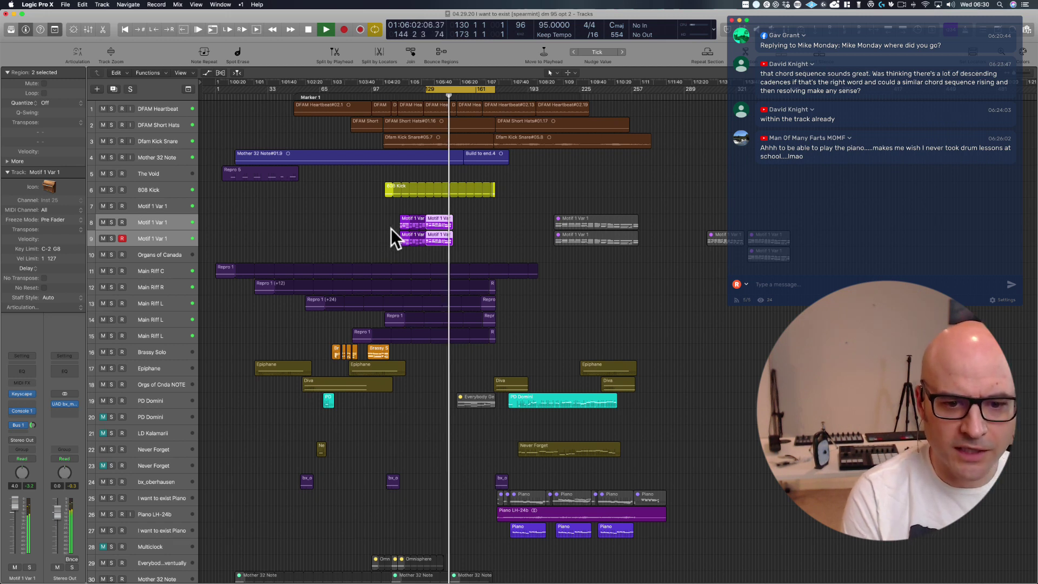
key(space)
click(459, 236)
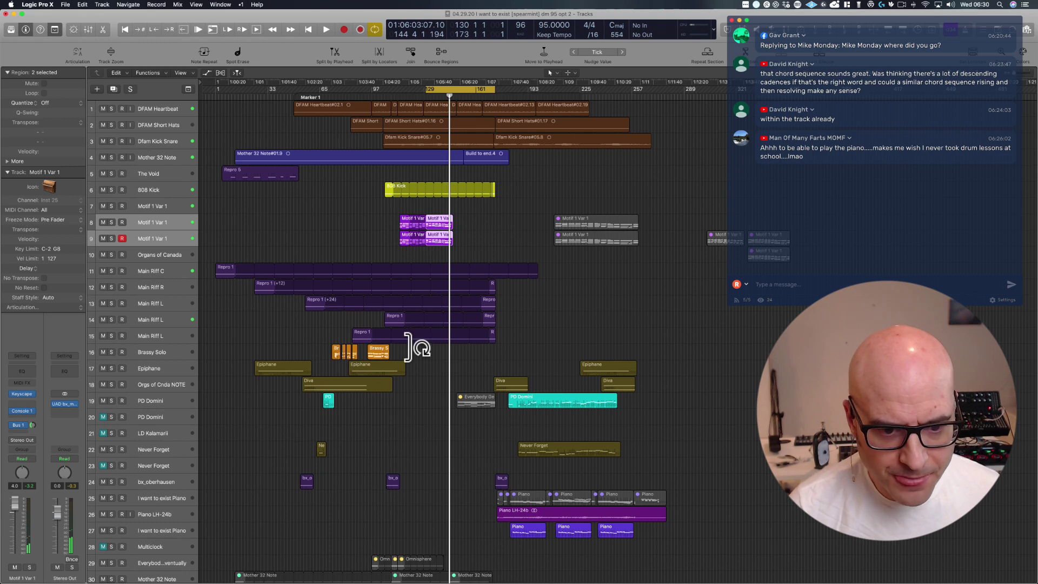
- Move both descending Motif 1 Var 1 regions later in the arrangement so that they start at bar 157
drag(405, 414, 540, 126)
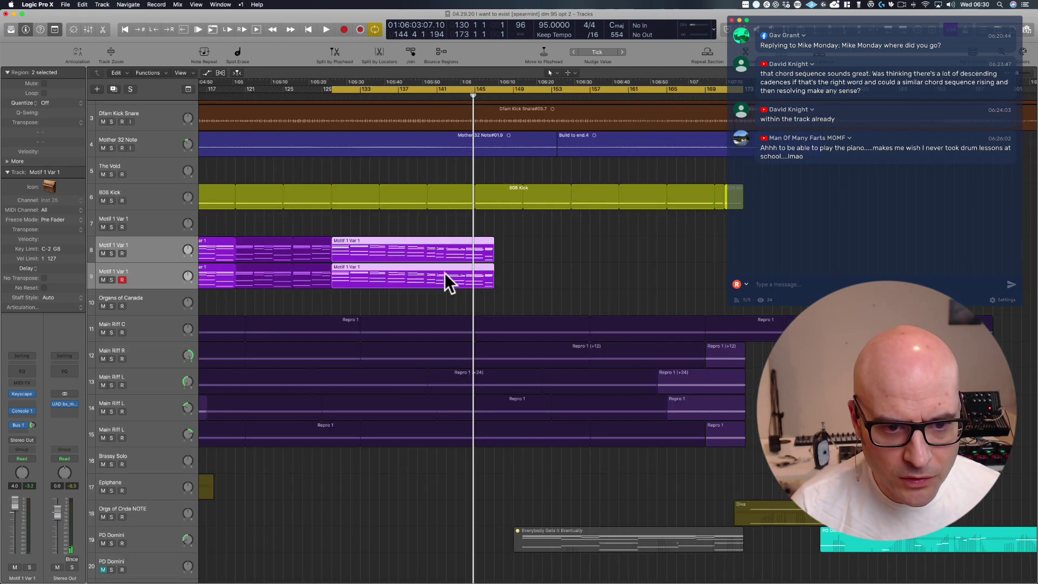
ctrl+alt+click(404, 251)
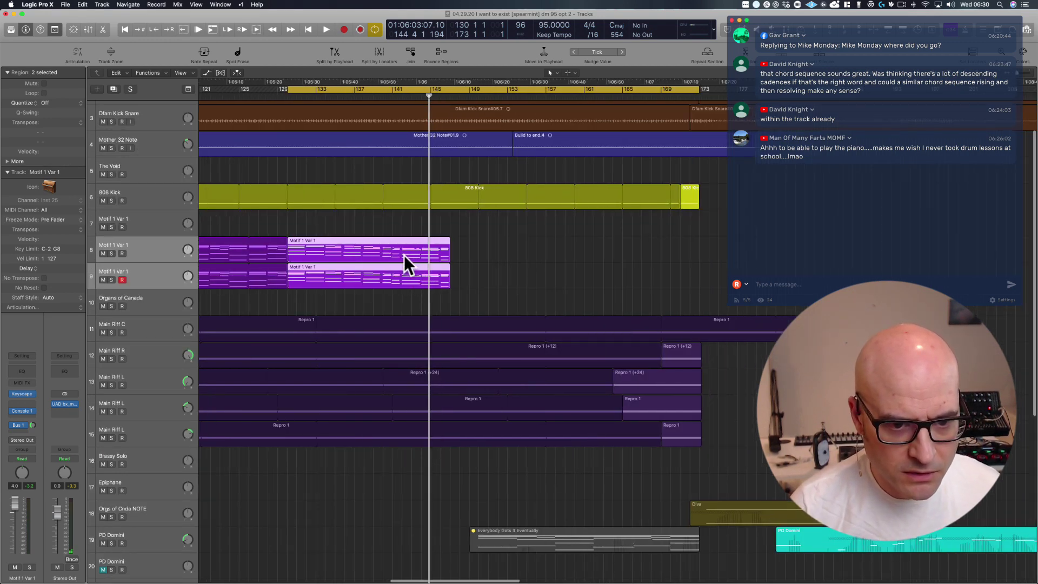
key(super+Right)
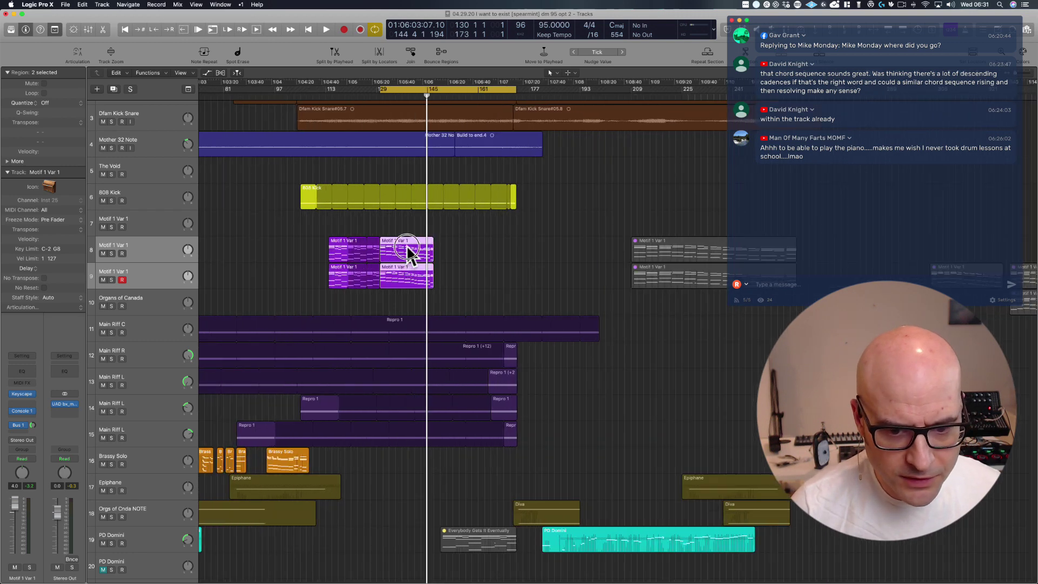
click(408, 247)
drag(408, 248, 491, 248)
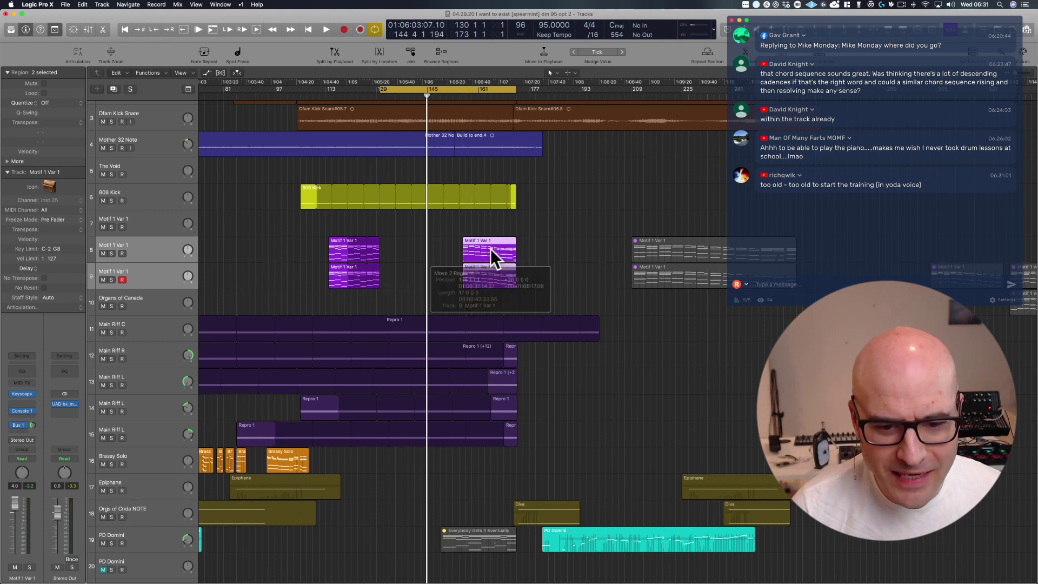
drag(453, 468, 581, 146)
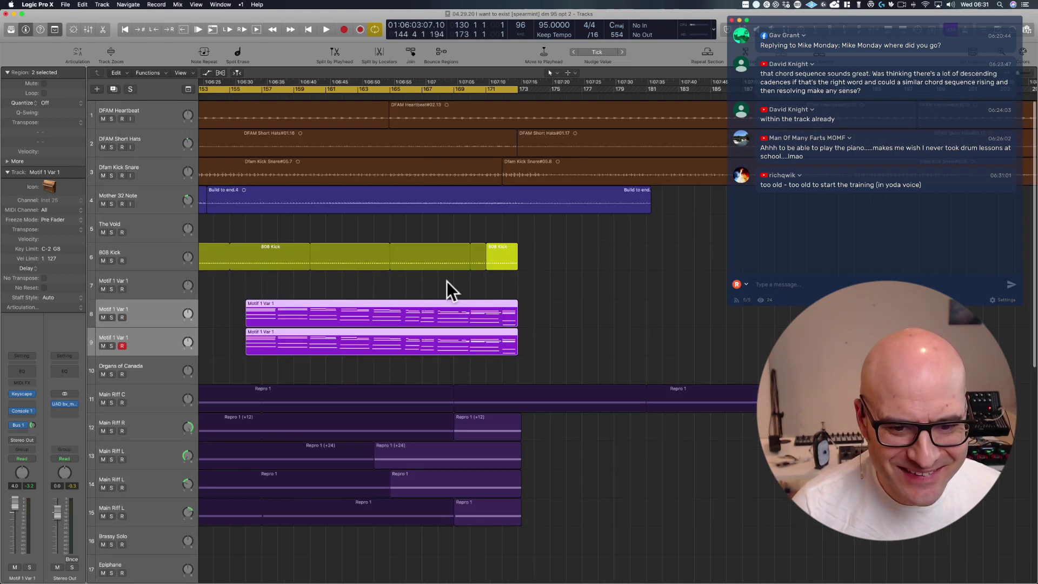
drag(433, 323, 451, 326)
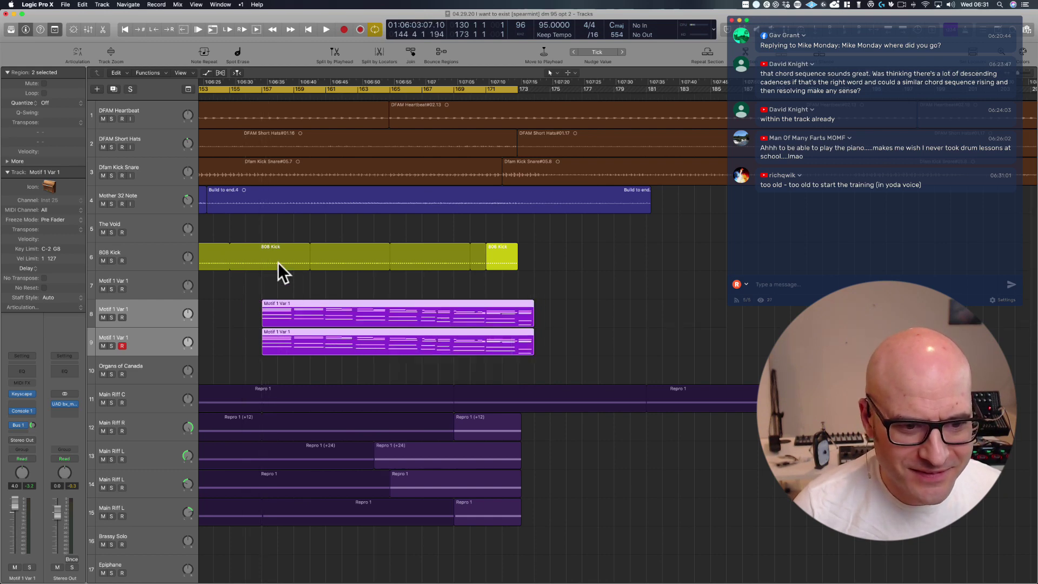
- Extend the loops of both opening Motif 1 Var 1 regions on tracks 8 and 9 to bar 156
ctrl+alt+click(238, 350)
drag(262, 223, 369, 312)
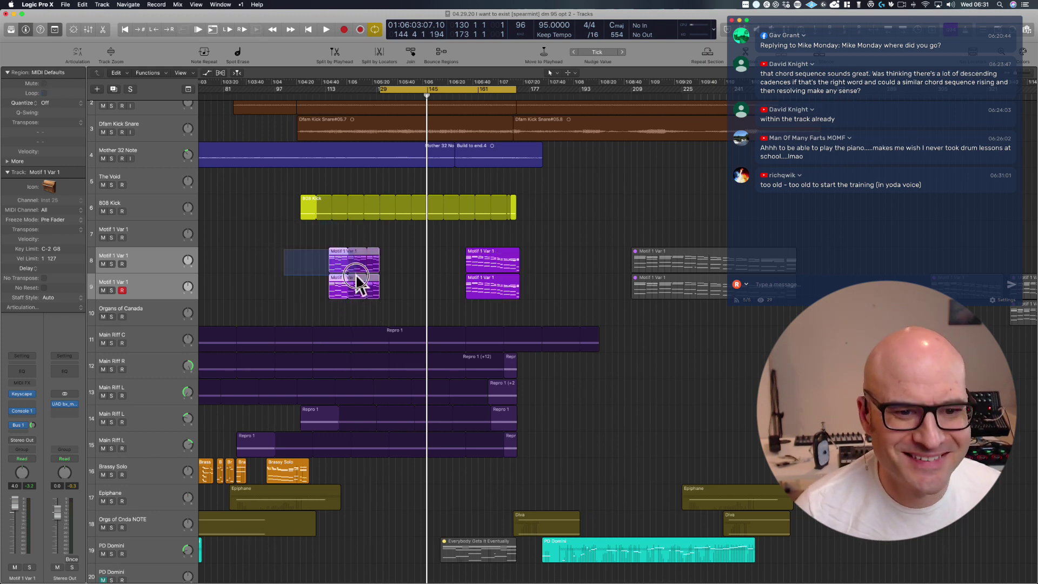
drag(338, 254, 338, 254)
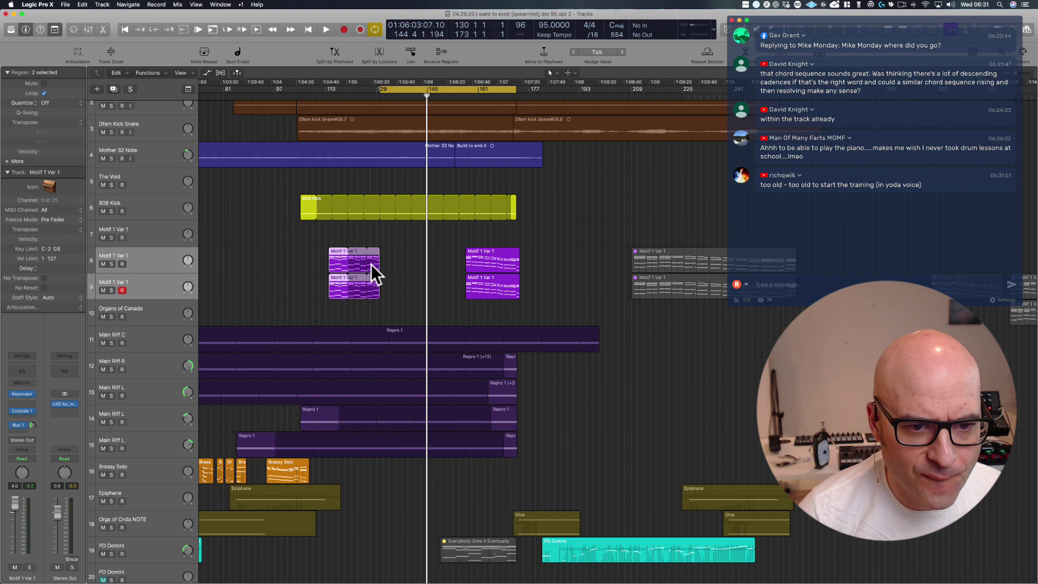
drag(376, 265, 462, 274)
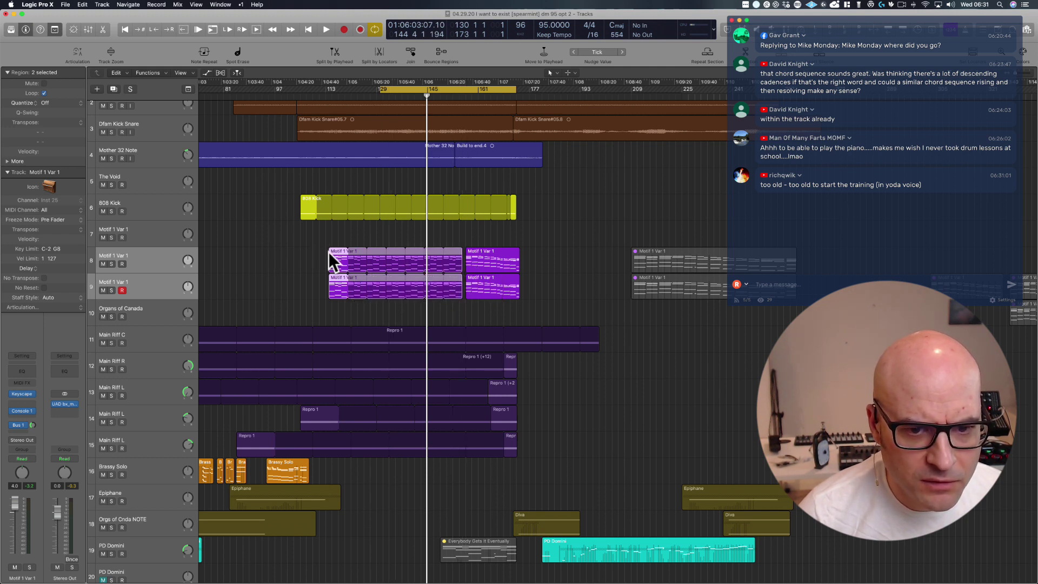
- Play the end of the descending phrase with cycle mode turned off to hear how it leads out, and stop playback
double_click(506, 96)
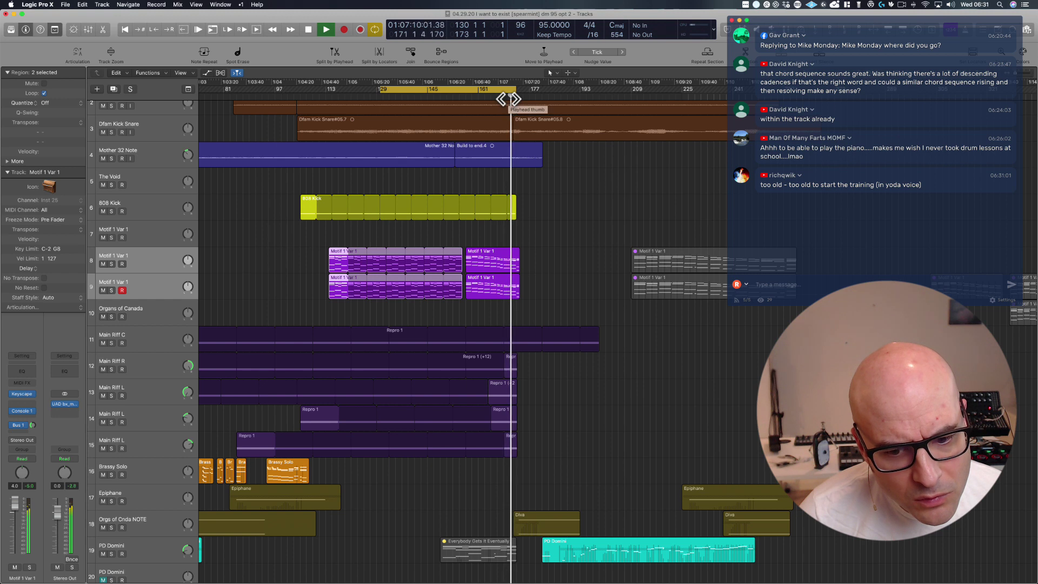
click(496, 88)
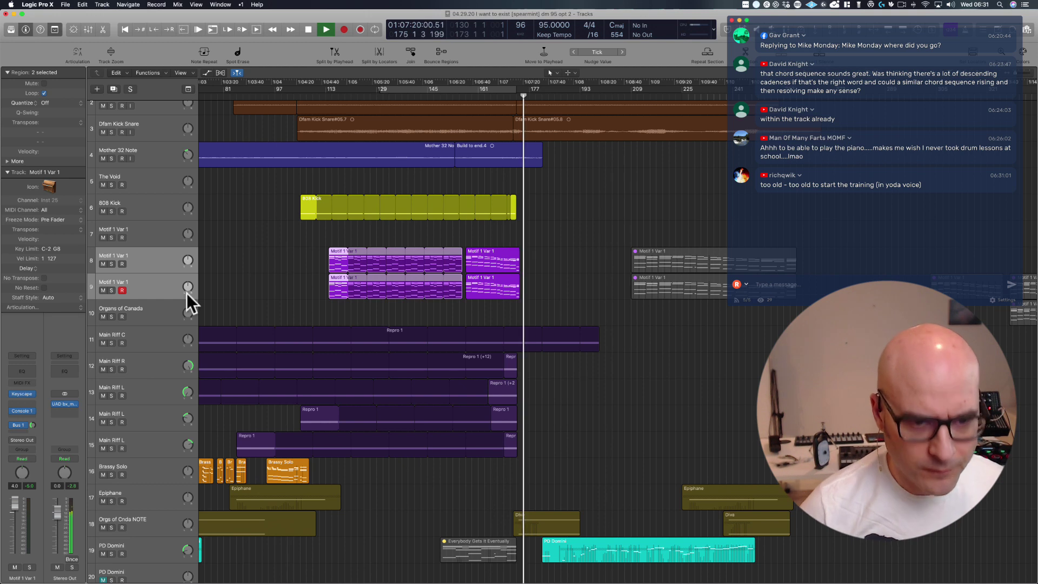
key(space)
- Move both looped Motif 1 Var 1 regions one bar later to start at bar 115 and meet the descending regions
click(306, 268)
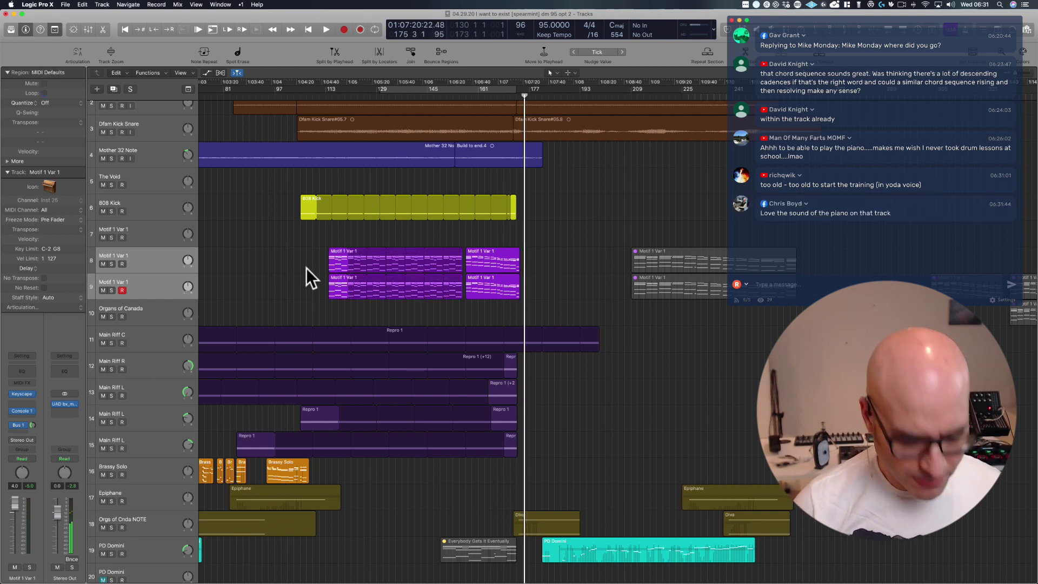
drag(304, 300, 627, 202)
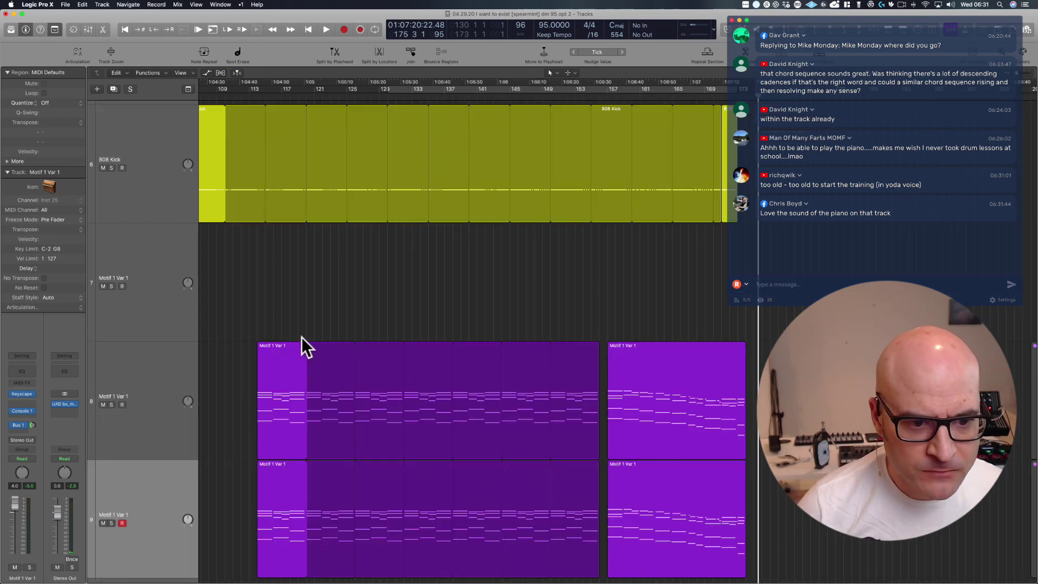
drag(284, 352, 287, 359)
ctrl+alt+click(241, 338)
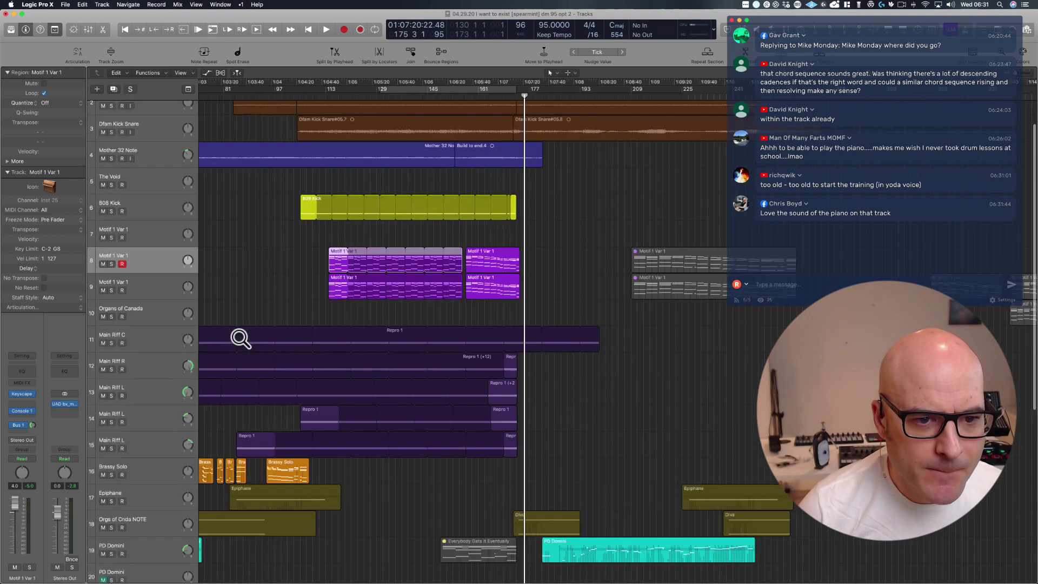
drag(296, 243, 464, 326)
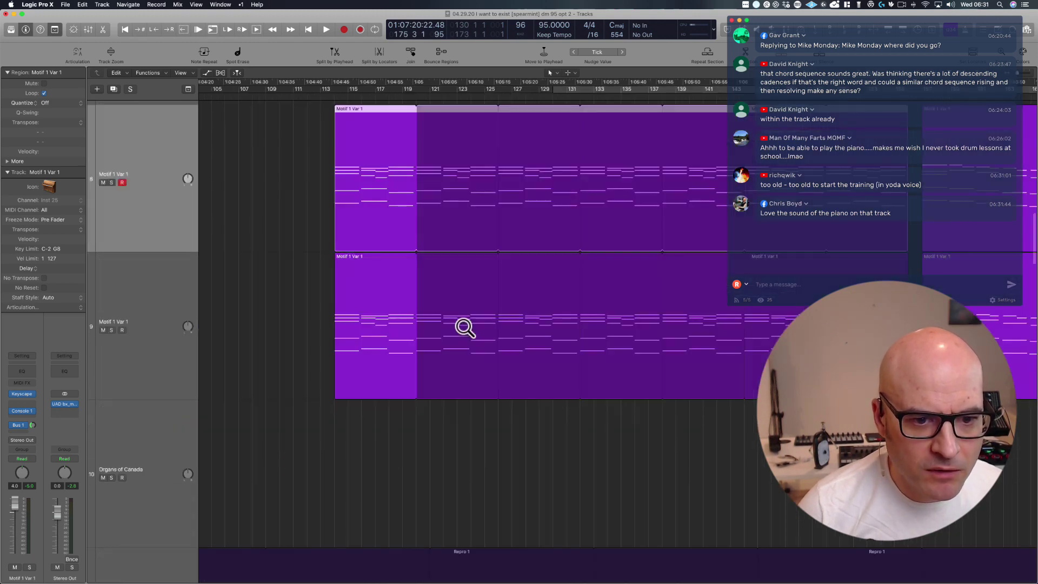
click(278, 260)
drag(307, 185, 419, 293)
drag(366, 234, 378, 231)
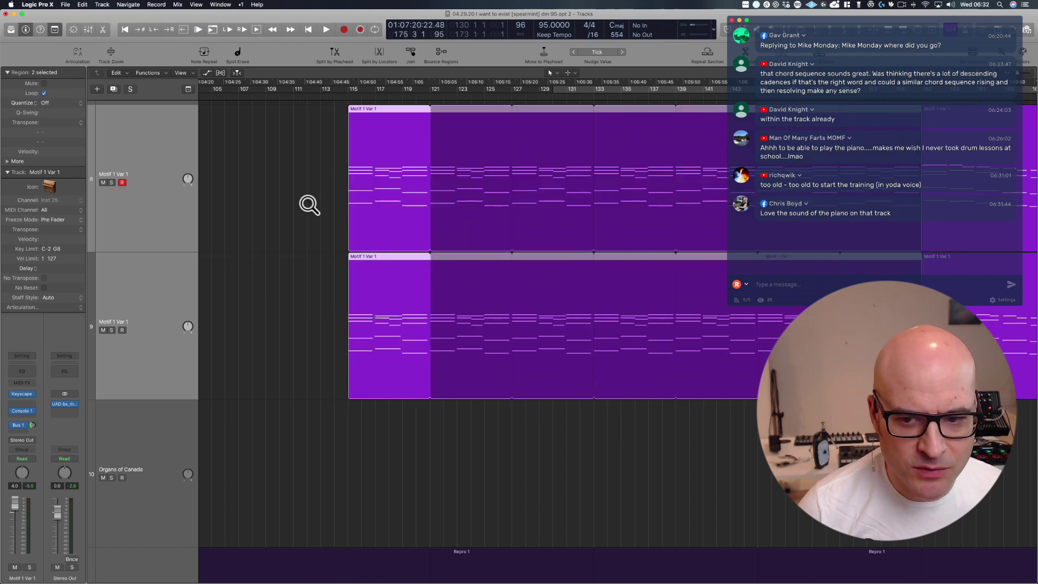
ctrl+alt+click(308, 204)
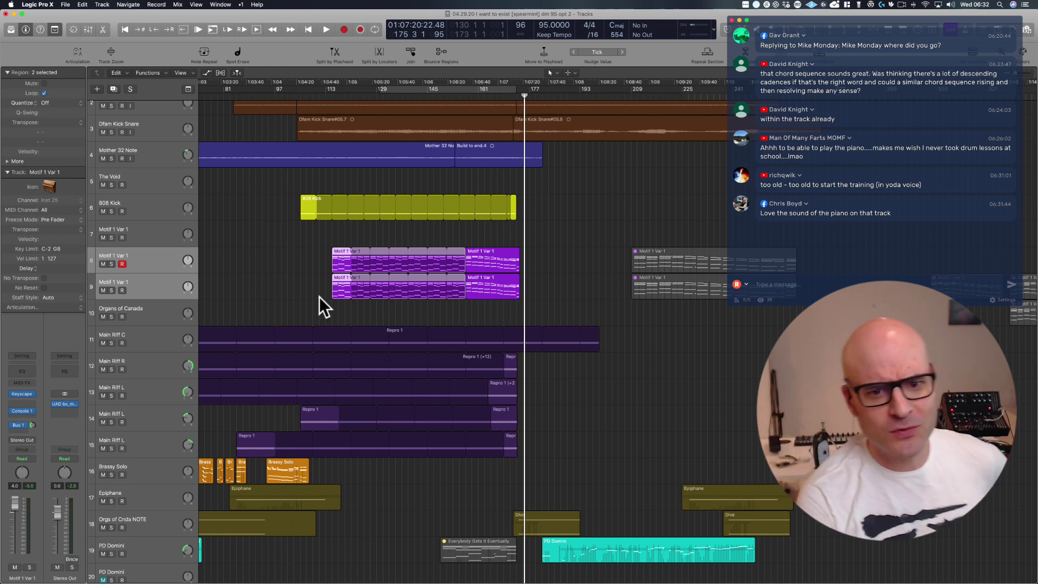
- Select all four Motif 1 Var 1 regions on tracks 8 and 9 and set the cycle range around them, bars 115–174
drag(551, 259, 205, 294)
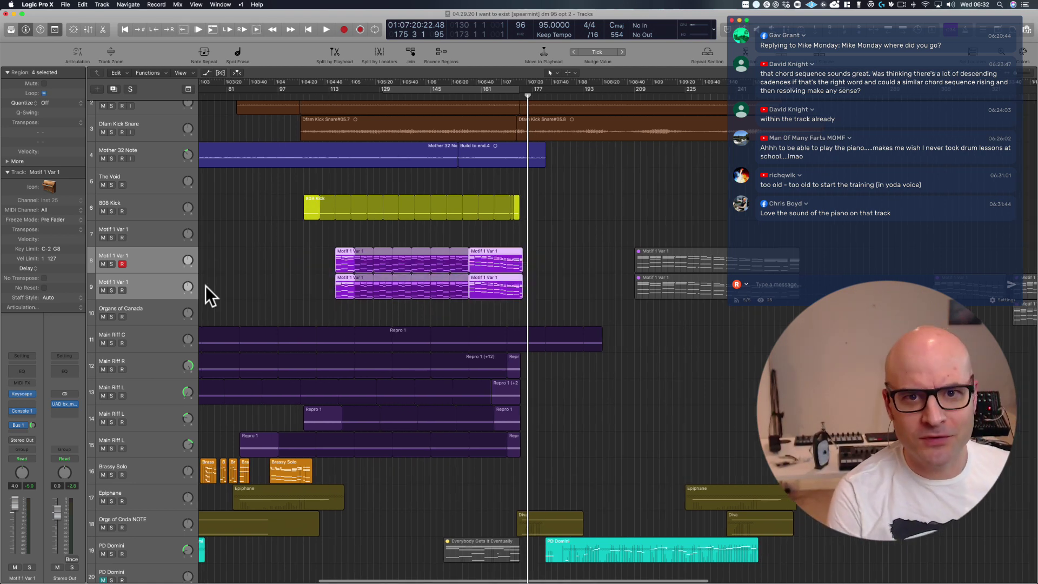
key(super+u)
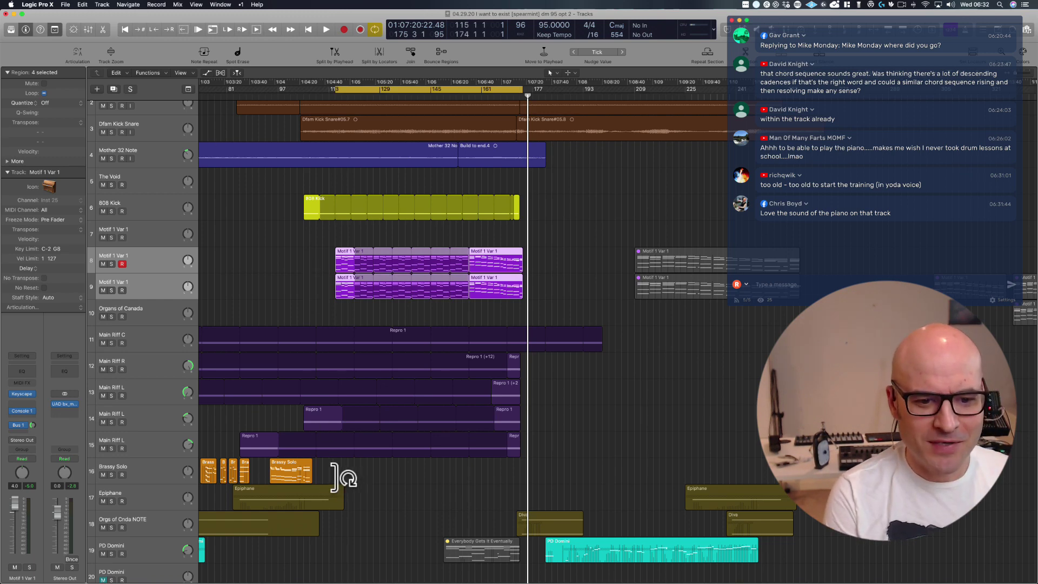
drag(327, 469, 657, 9)
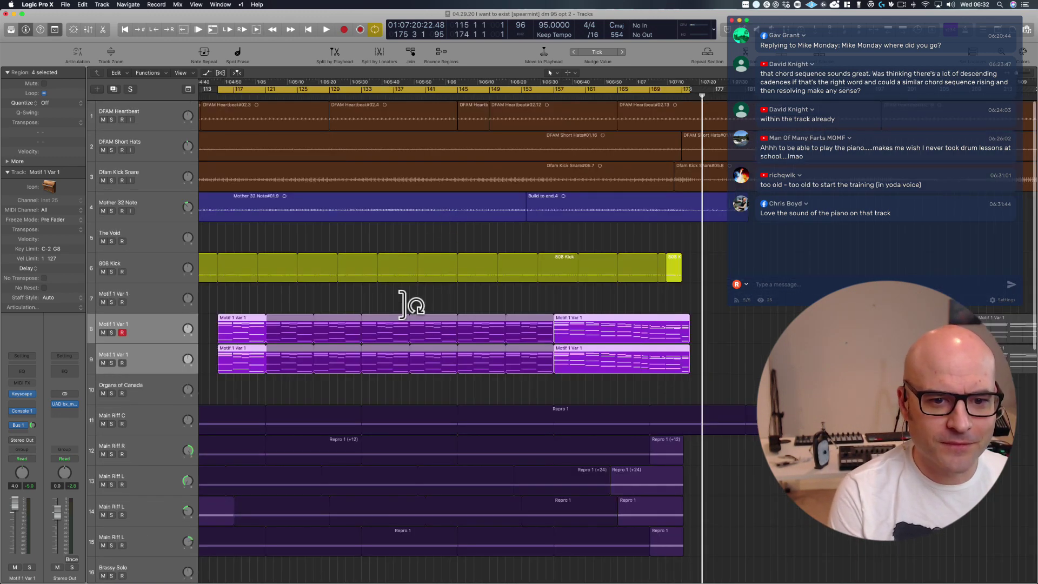
ctrl+alt+click(407, 301)
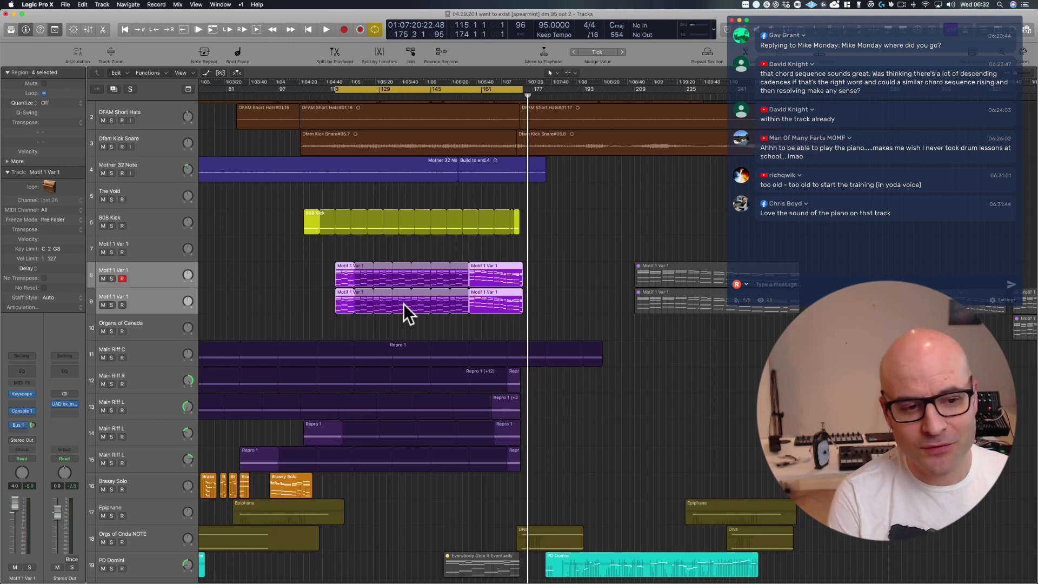
- Deselect the Motif 1 Var 1 regions, switch to screenset 2 and hide the mixer to show all 30 tracks
click(225, 307)
key(1)
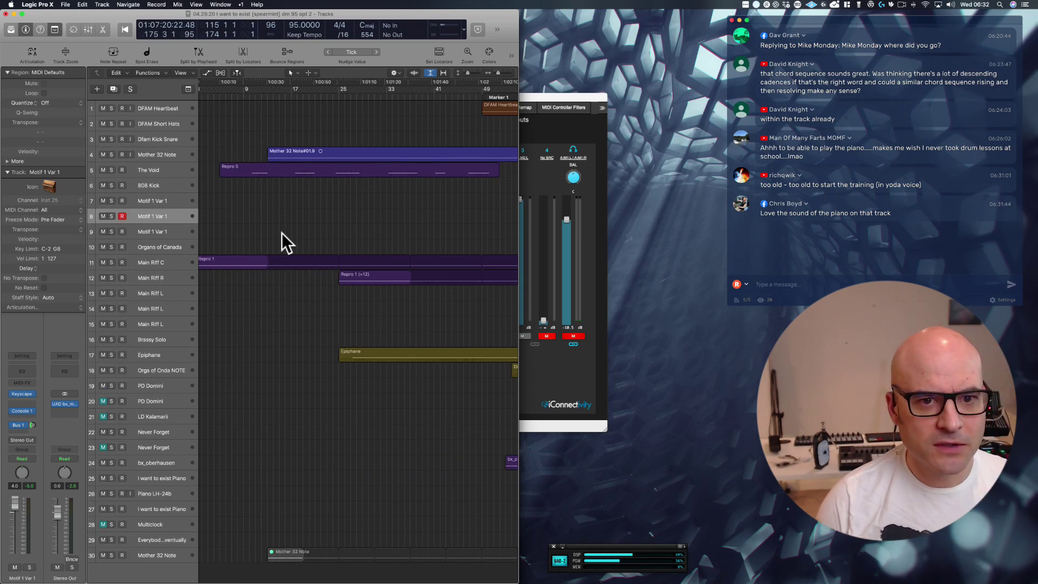
key(2)
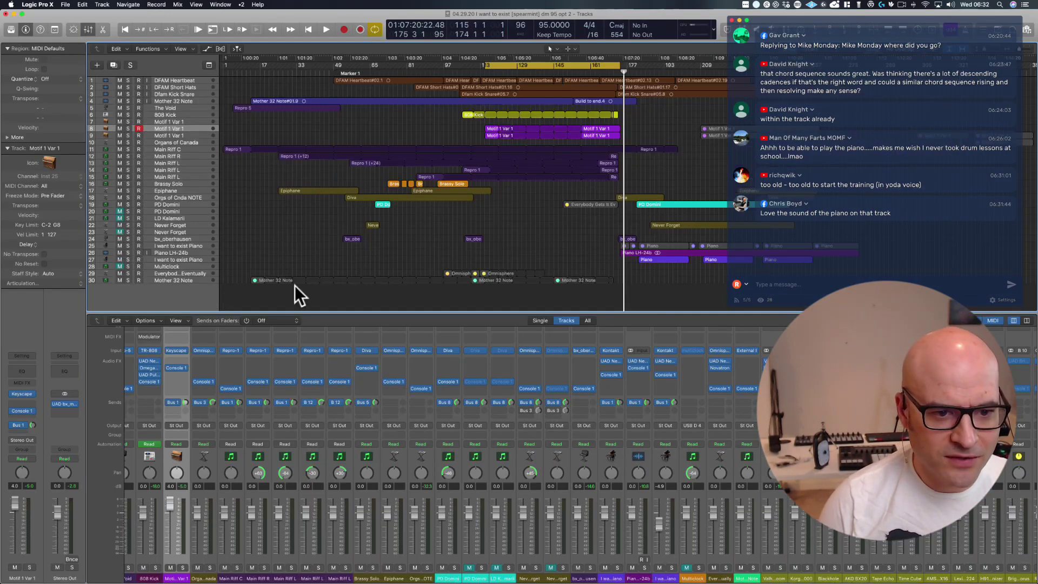
key(x)
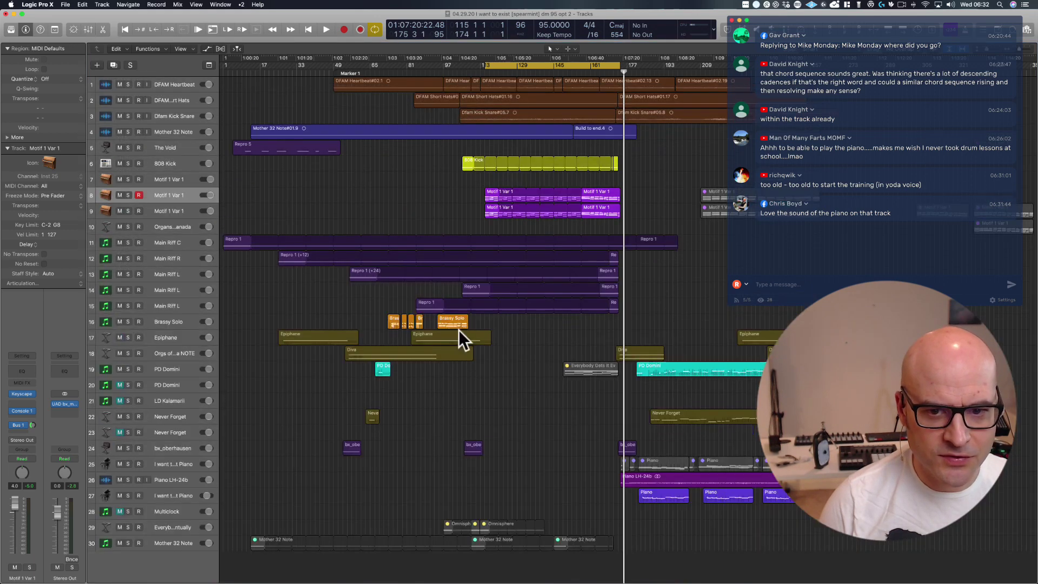
scroll(433, 323, right, 10)
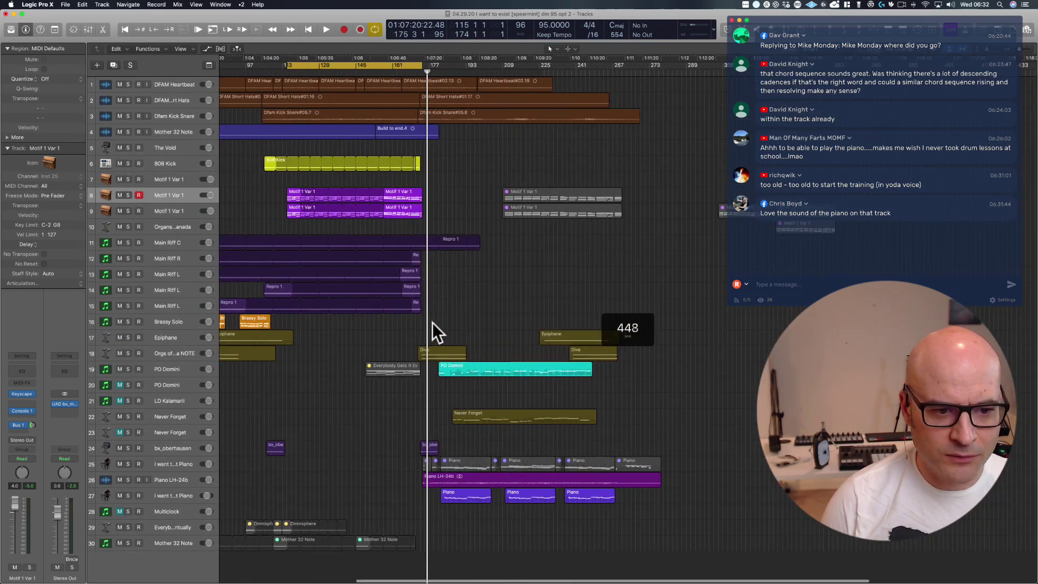
scroll(433, 322, right, 1)
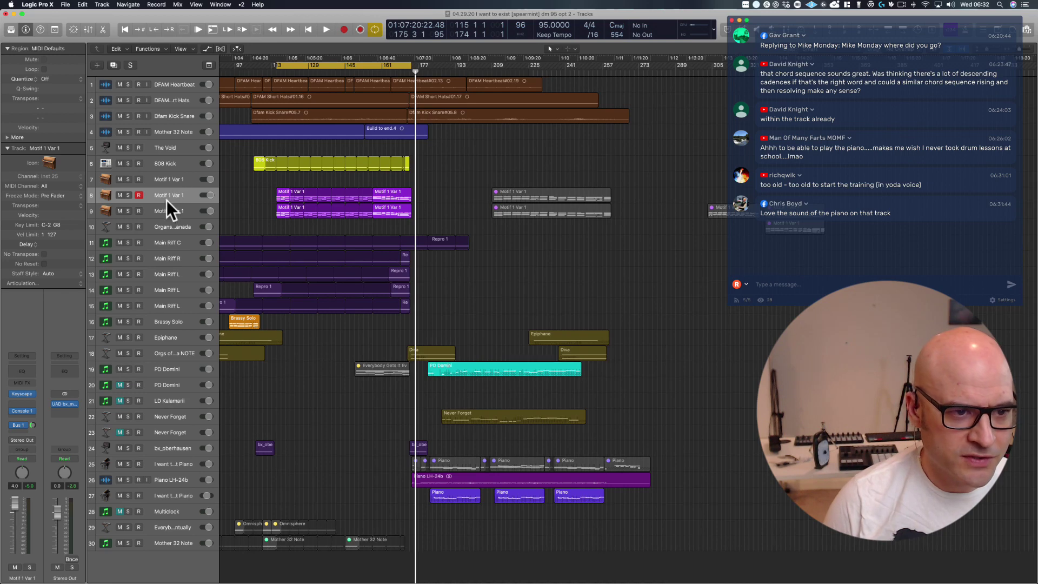
- Check the Keyscape piano on the Motif 1 Var 1 track and the Kontakt piano on the I want to exist Piano track
click(20, 393)
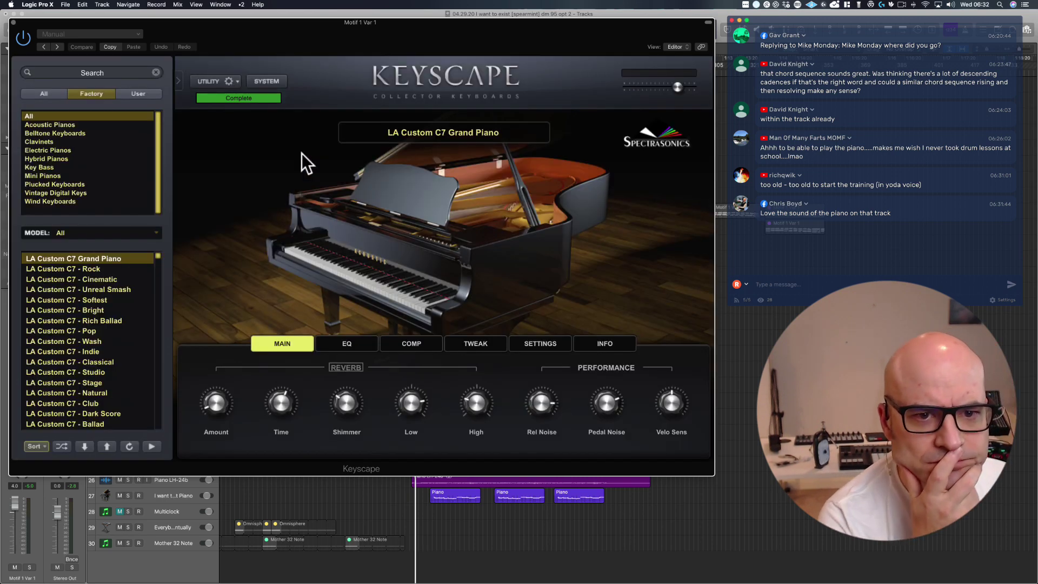
click(13, 22)
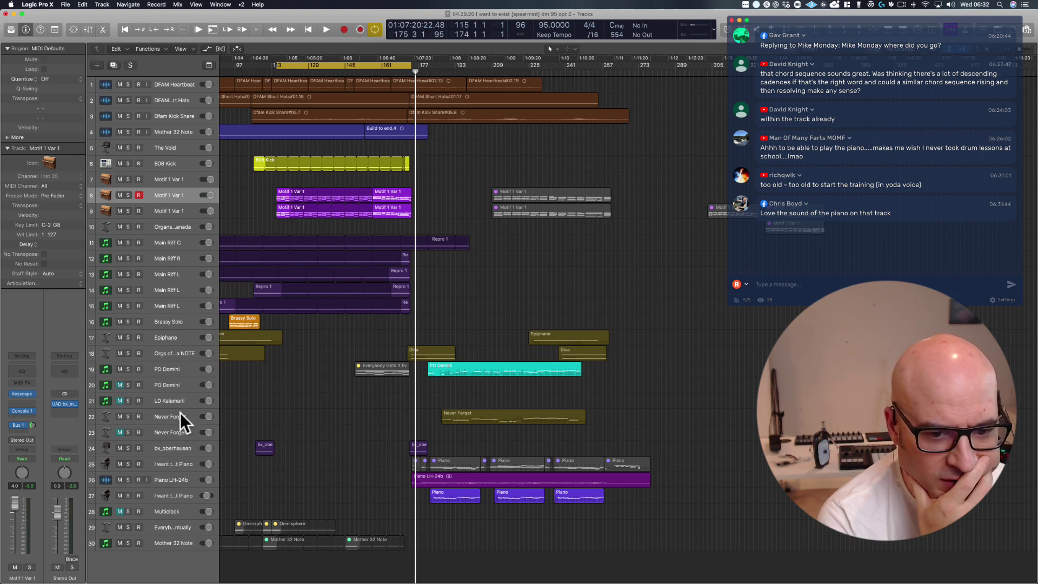
click(177, 461)
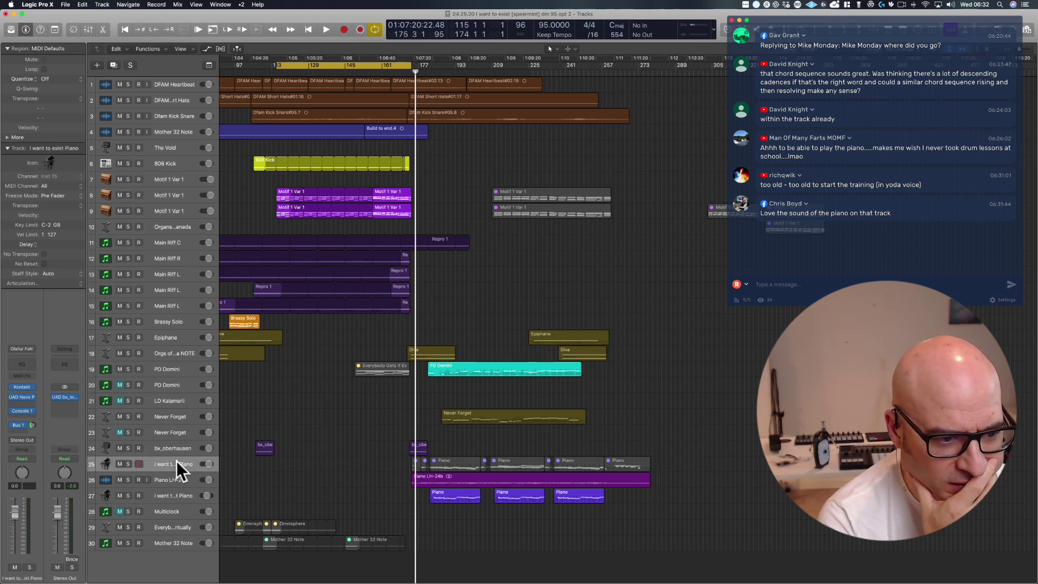
click(24, 386)
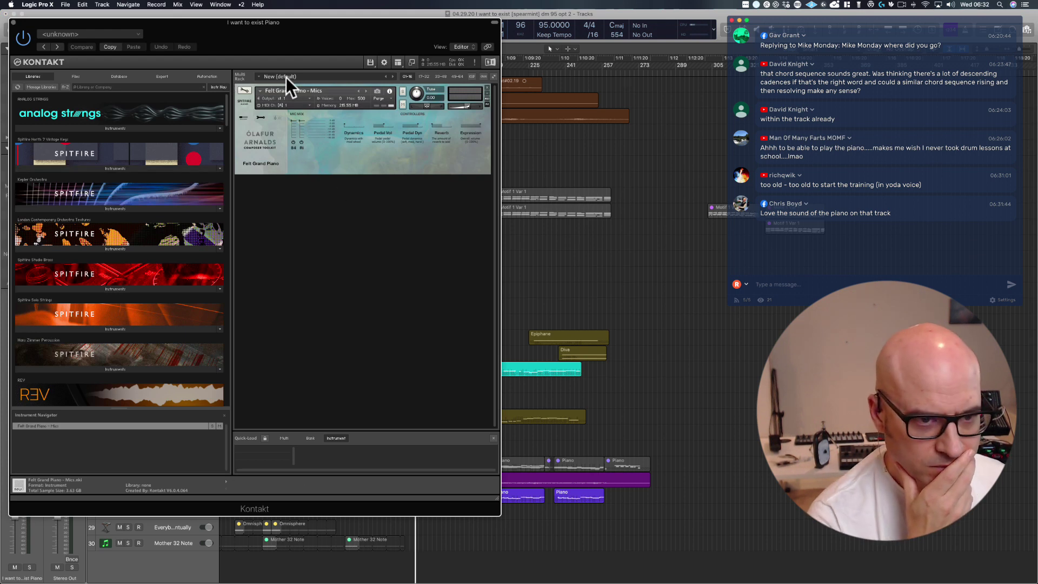
click(13, 23)
- Solo the Piano LH-24b and Piano regions on tracks 26 and 27 and play them in a cycle from bar 174
drag(395, 475, 611, 509)
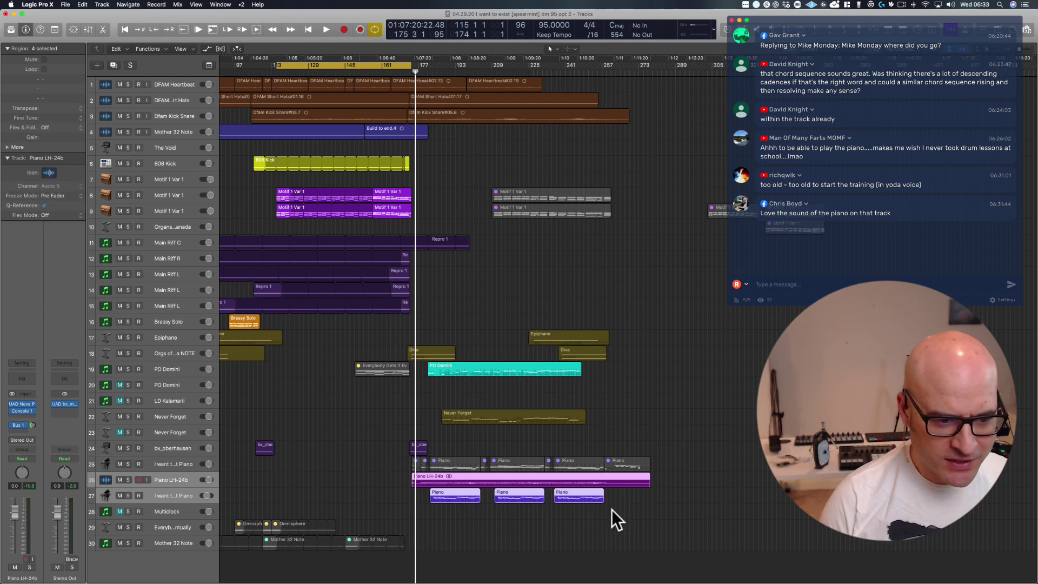
key(ctrl+s)
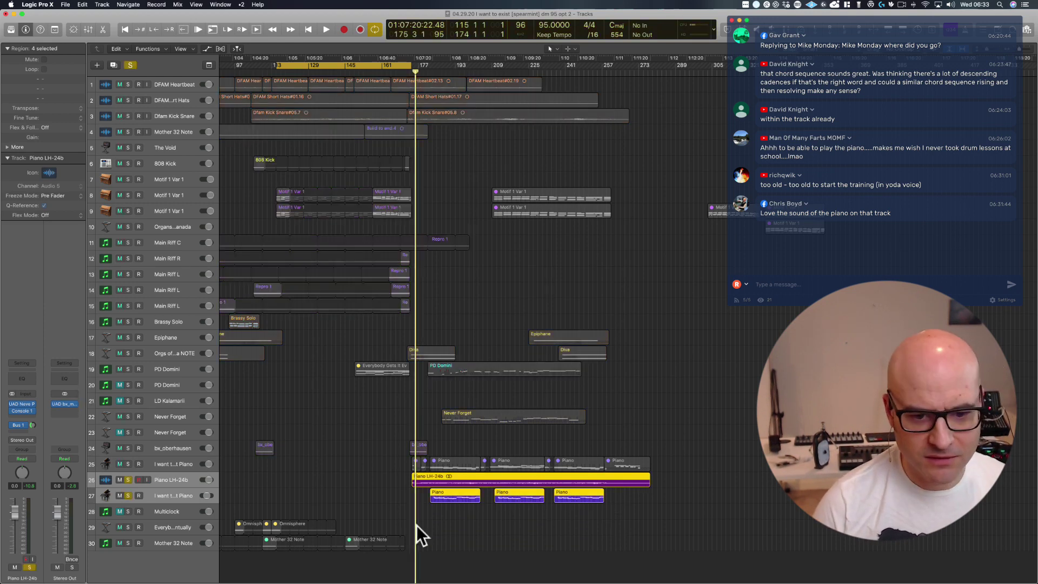
key(space)
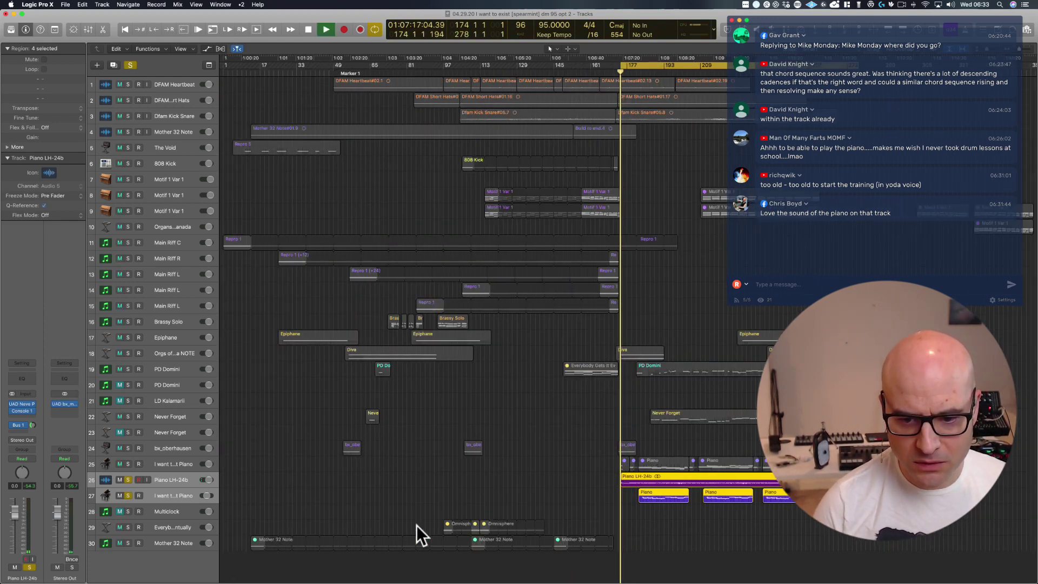
scroll(769, 506, right, 5)
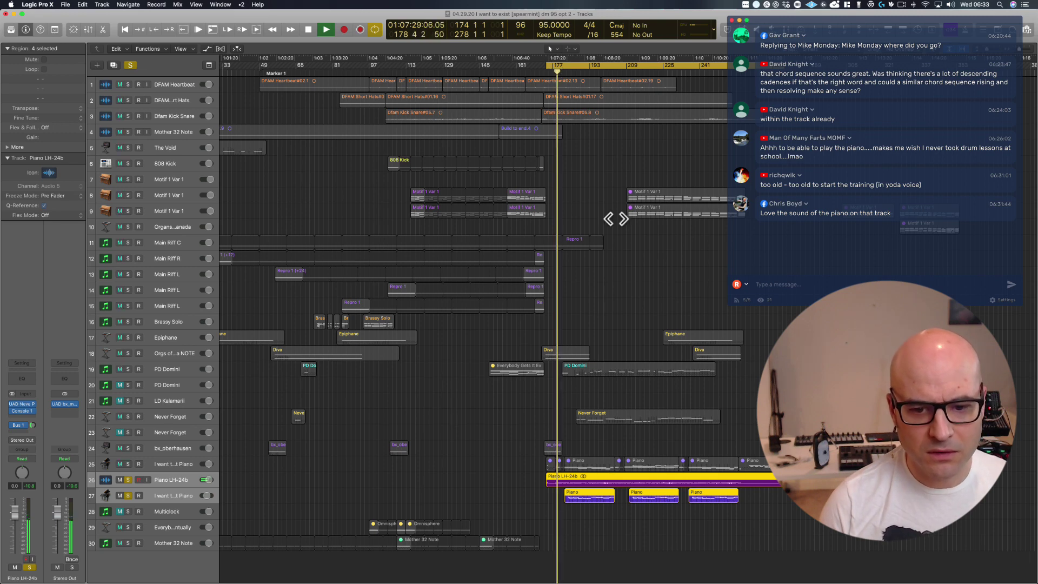
scroll(615, 217, right, 2)
scroll(615, 217, right, 2)
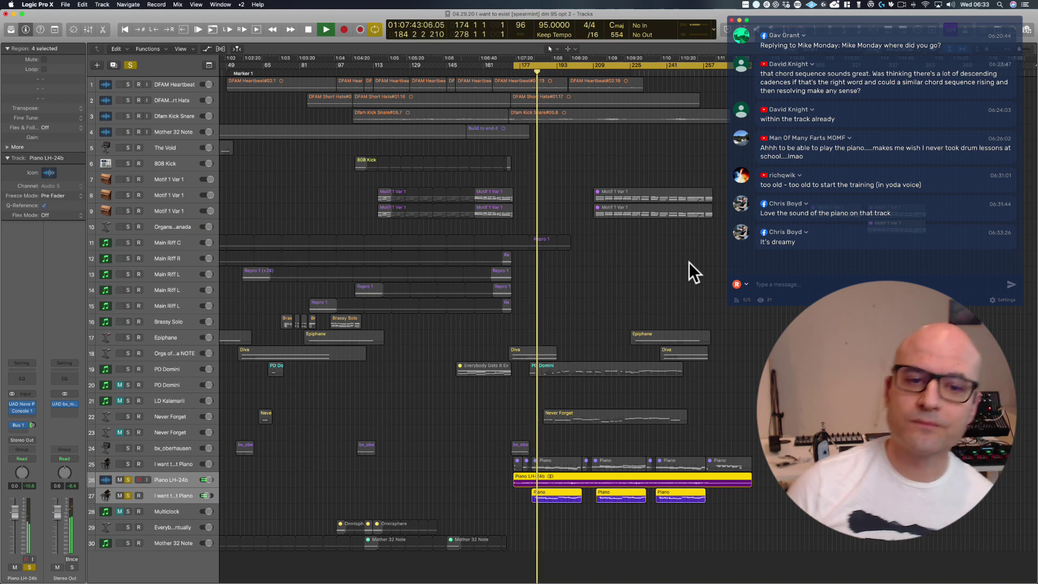
- Stop playback and take the piano tracks 26 and 27 out of solo
click(372, 495)
key(space)
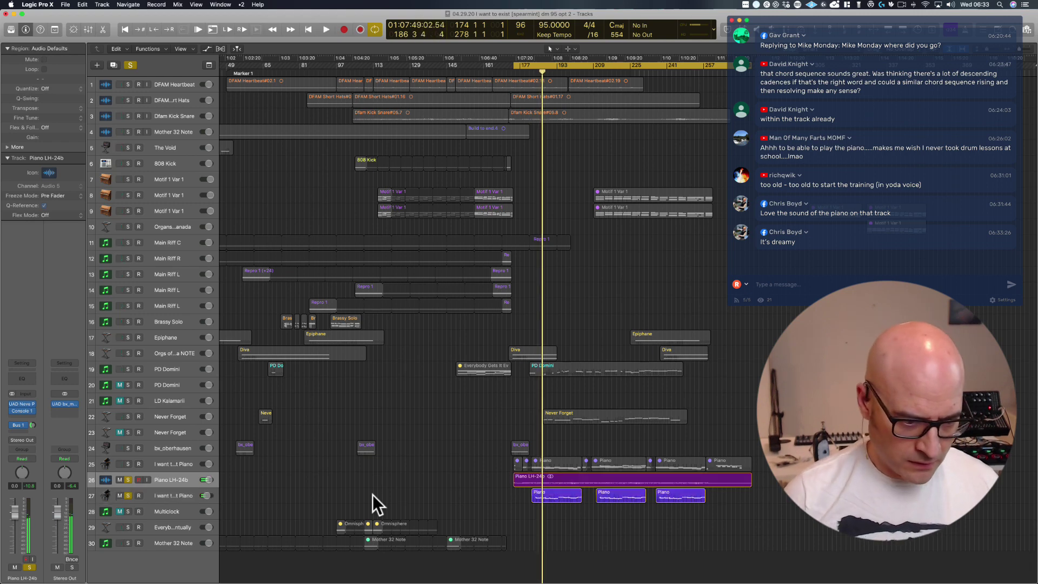
click(127, 479)
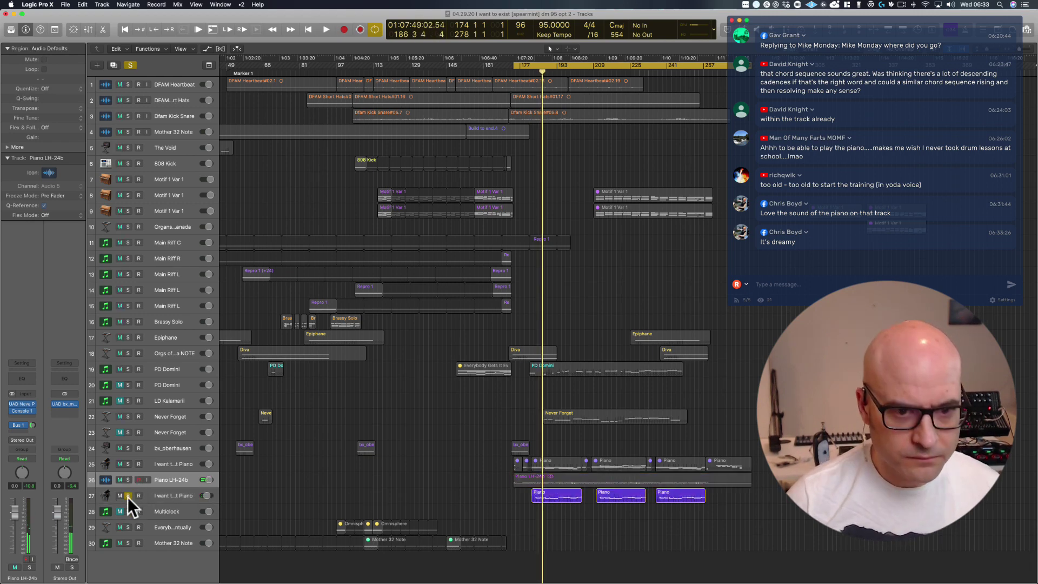
click(128, 496)
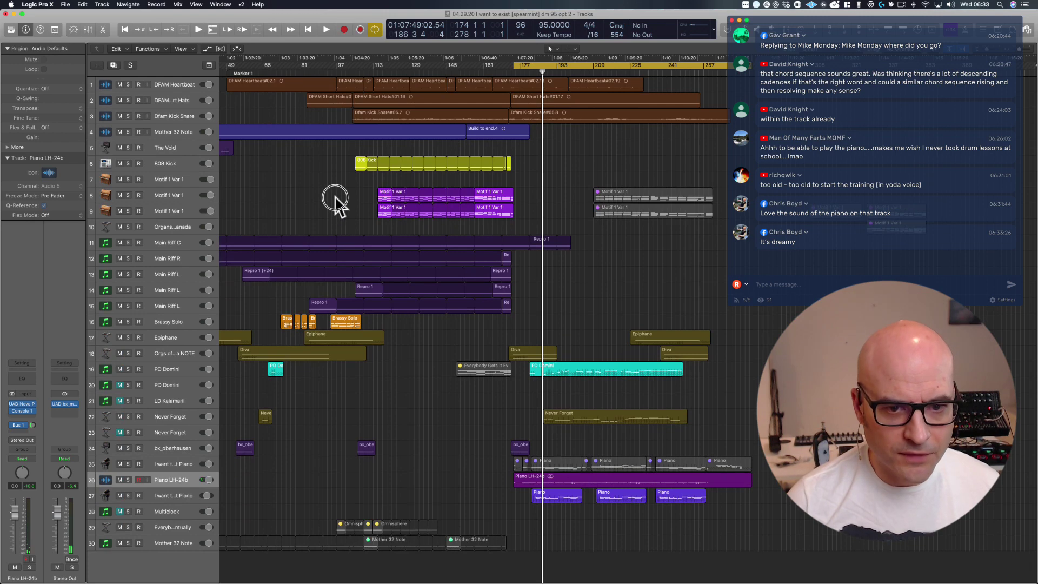
- Switch to Trello and, on the I Want To Exist card, tick off the items about repeating 2 or 3 chords and chord progression speed
drag(332, 198, 544, 228)
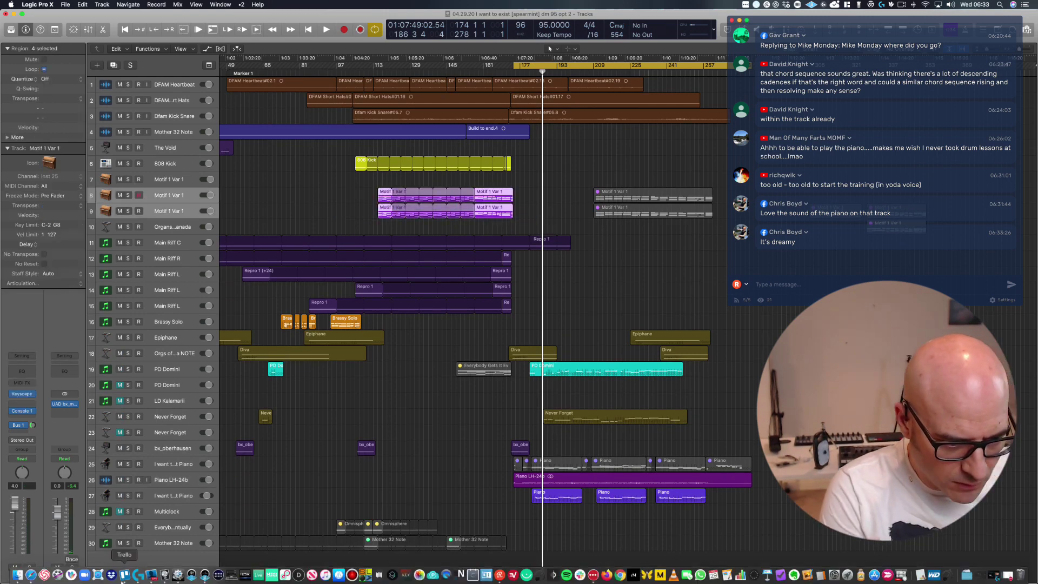
click(124, 575)
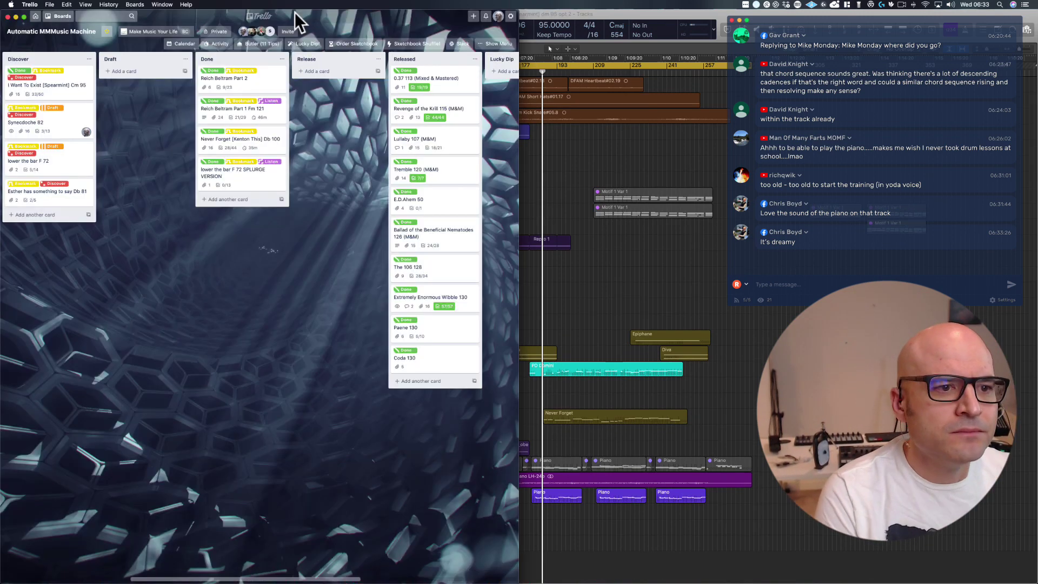
click(42, 90)
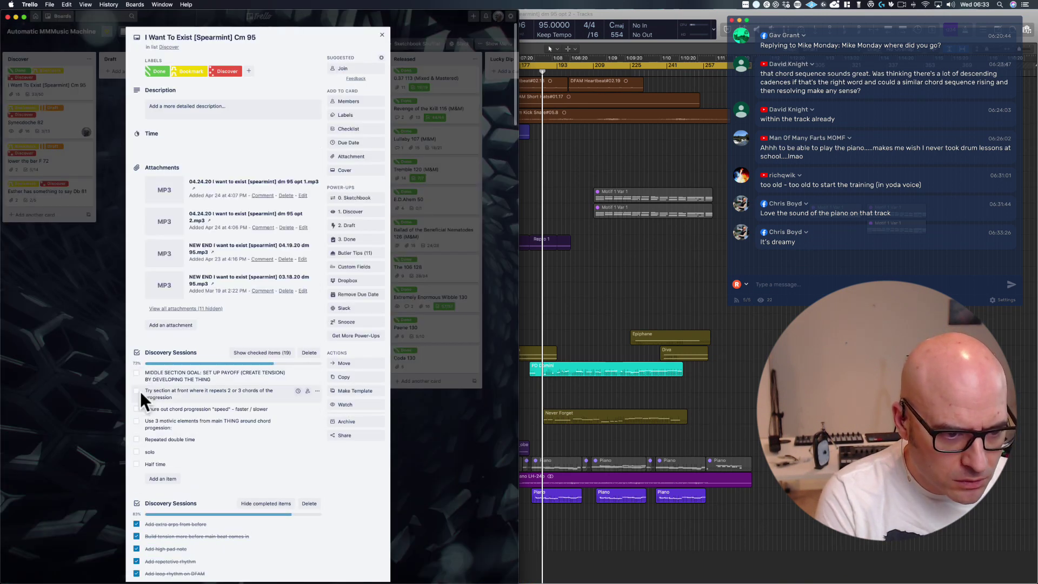
click(136, 389)
click(137, 389)
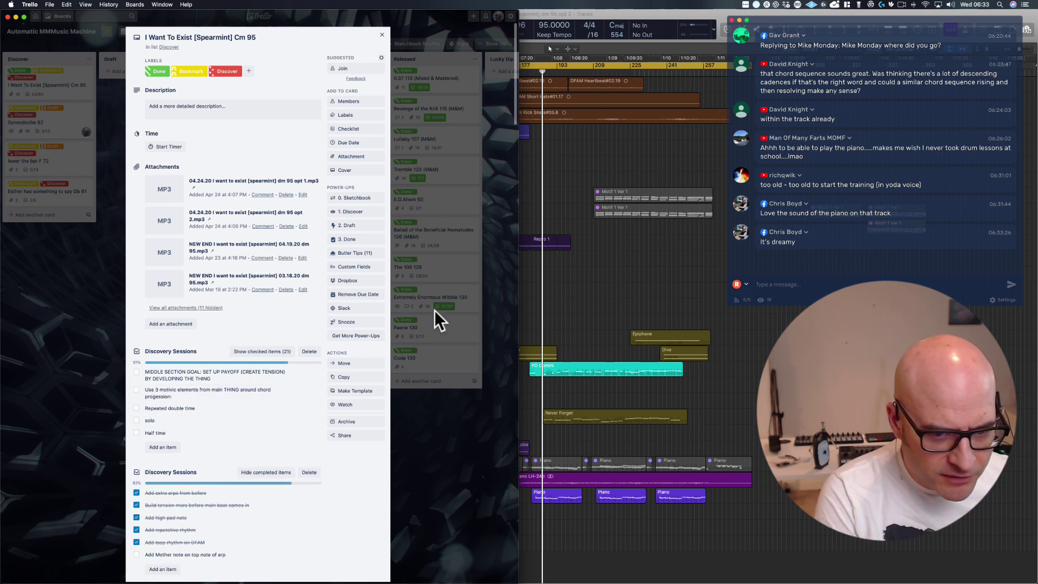
- Switch back to Logic Pro, set the cycle range around the Brassy Solo regions on track 16, and play that section
click(550, 291)
click(549, 492)
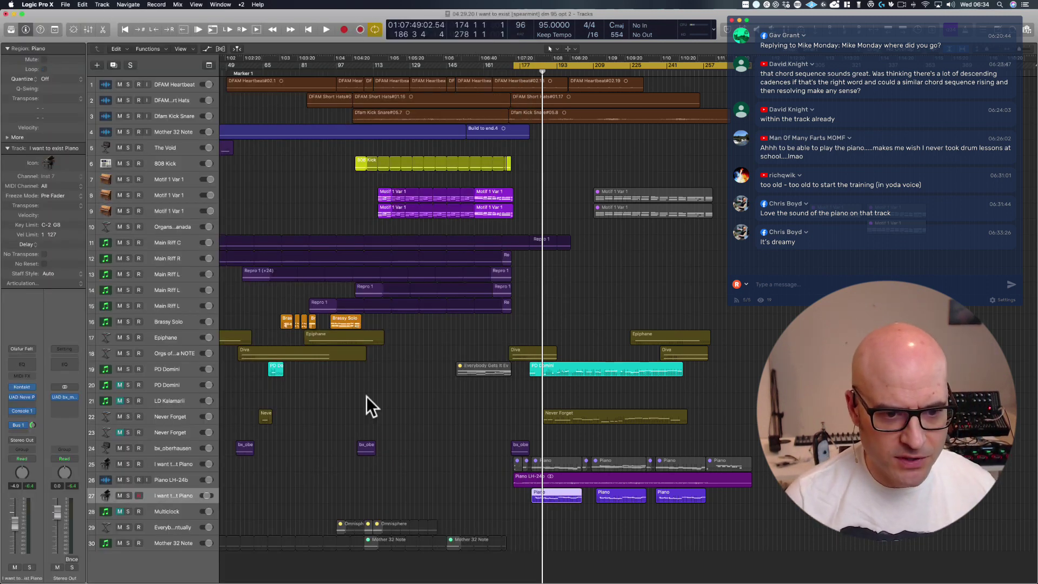
drag(376, 321, 275, 320)
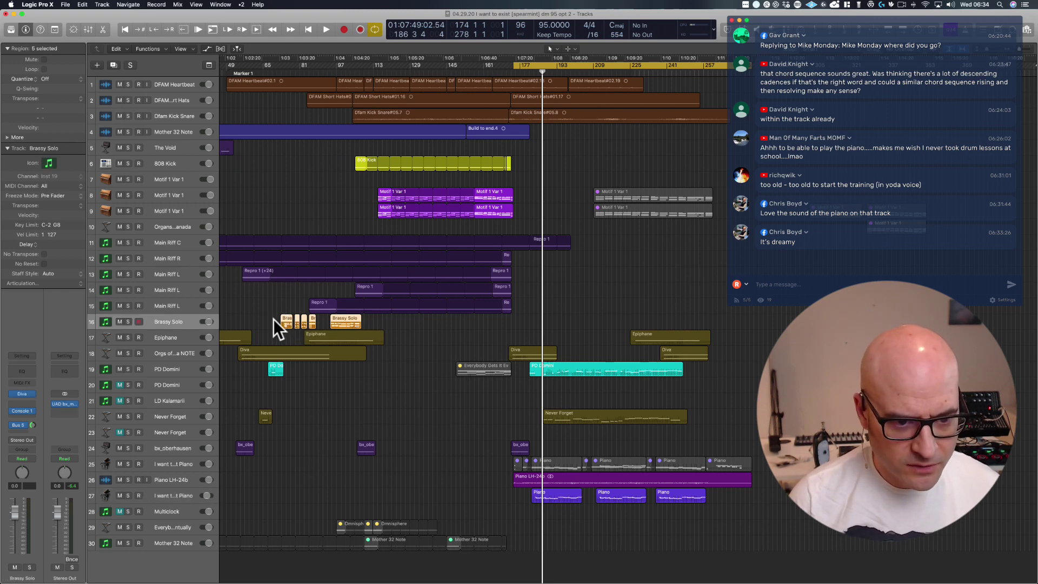
key(cmd+u)
scroll(355, 319, left, 5)
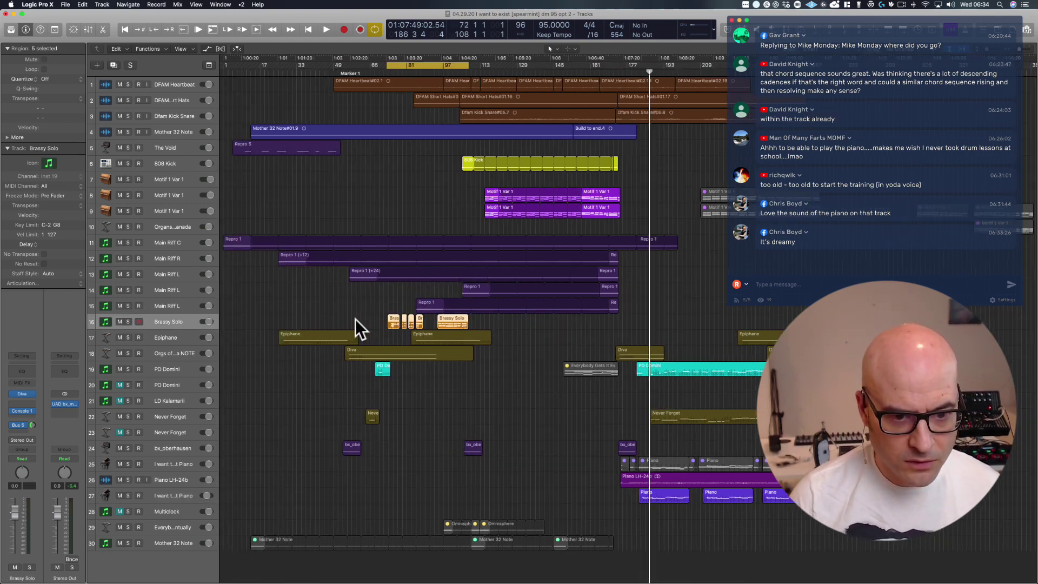
key(space)
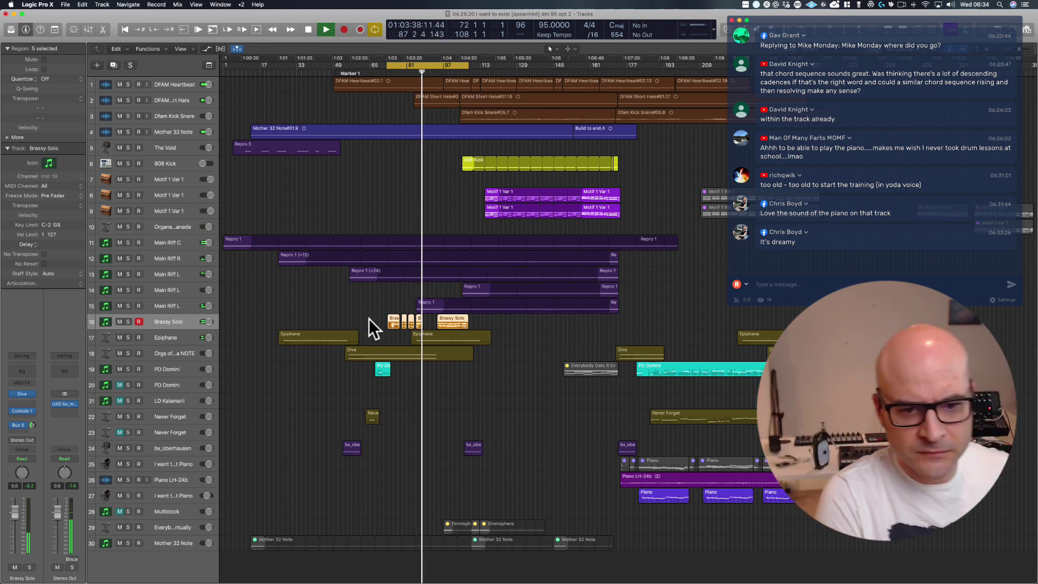
key(space)
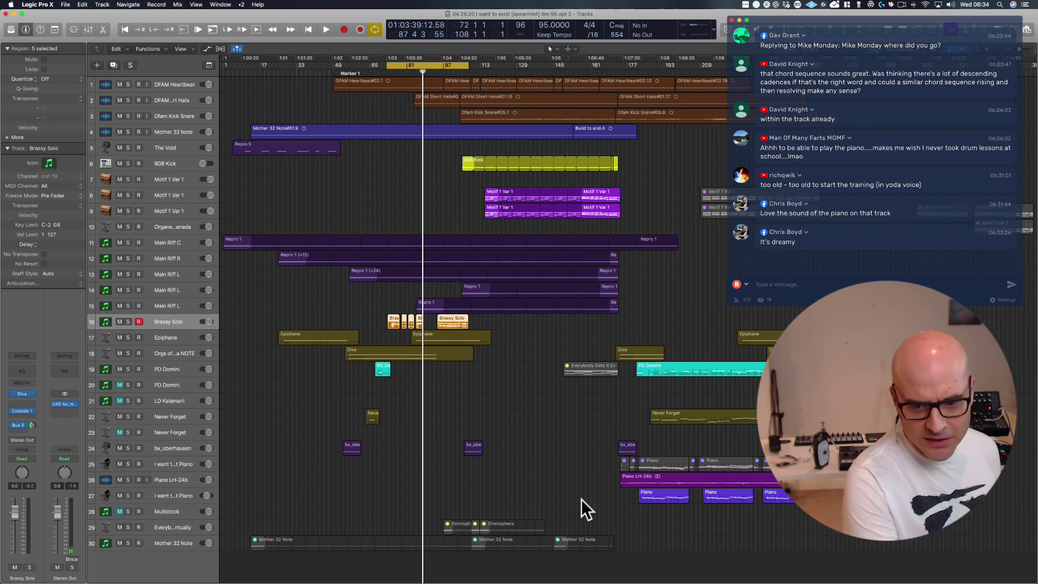
- Set the cycle range around the first Piano region on track 27, from bar 182, and play it through
click(664, 497)
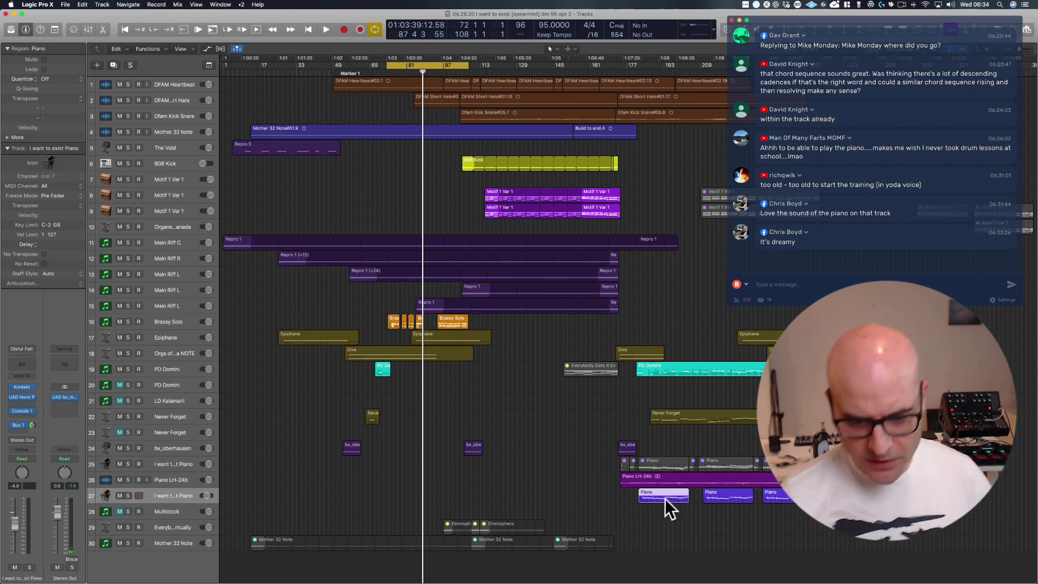
key(super+u)
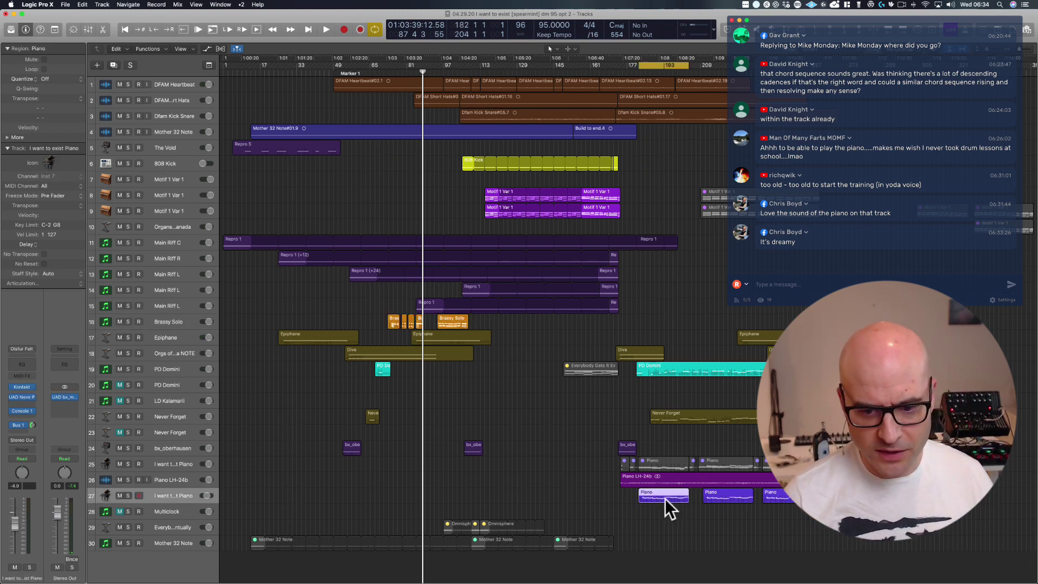
key(space)
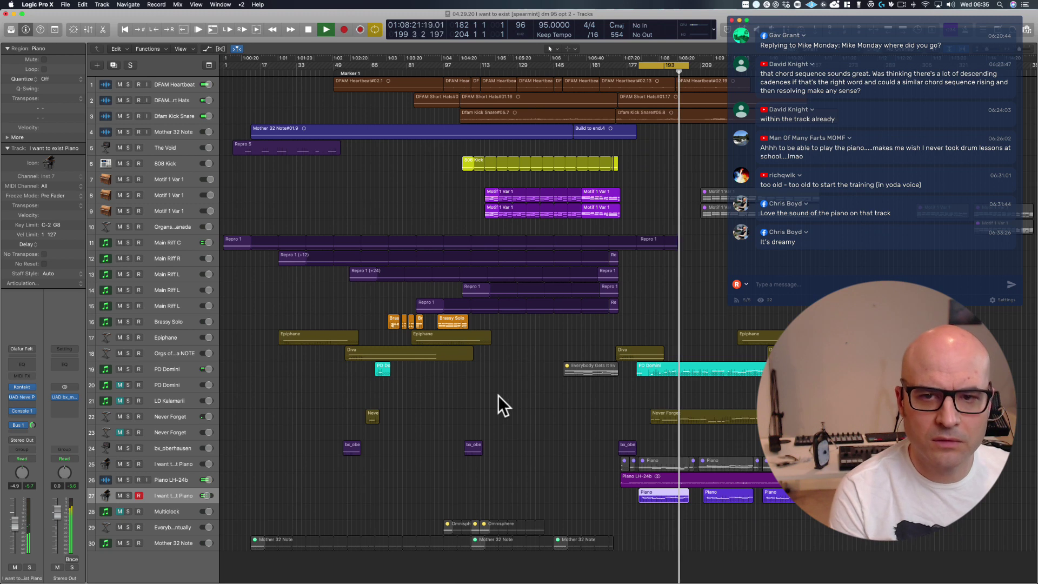
drag(690, 67, 695, 66)
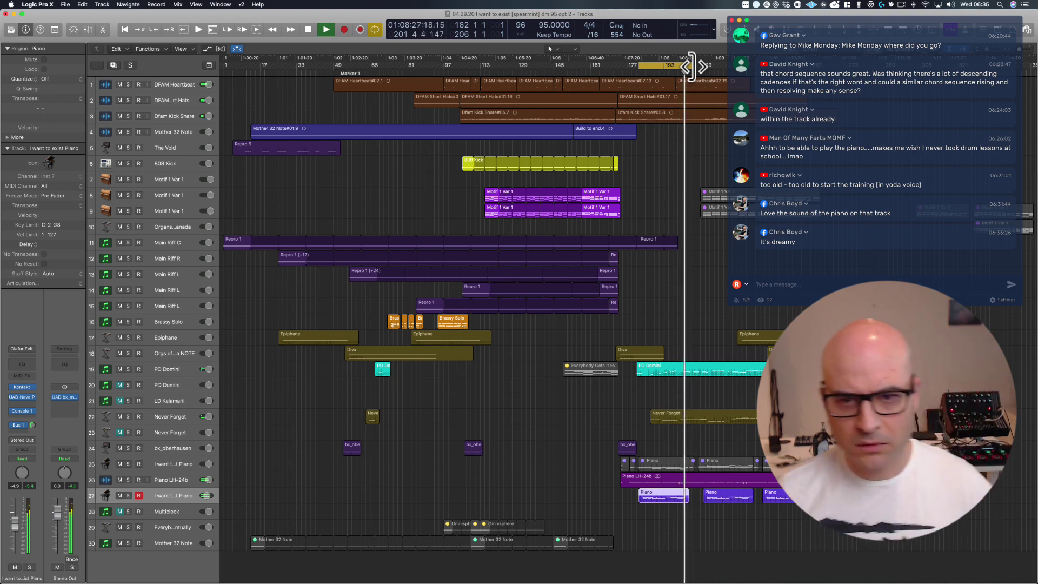
key(space)
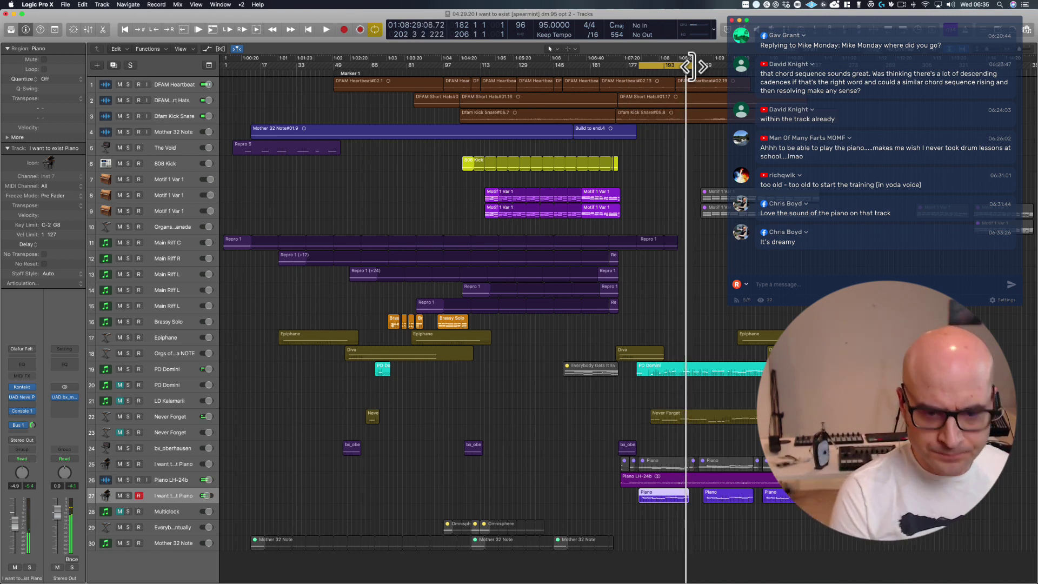
drag(370, 323, 789, 530)
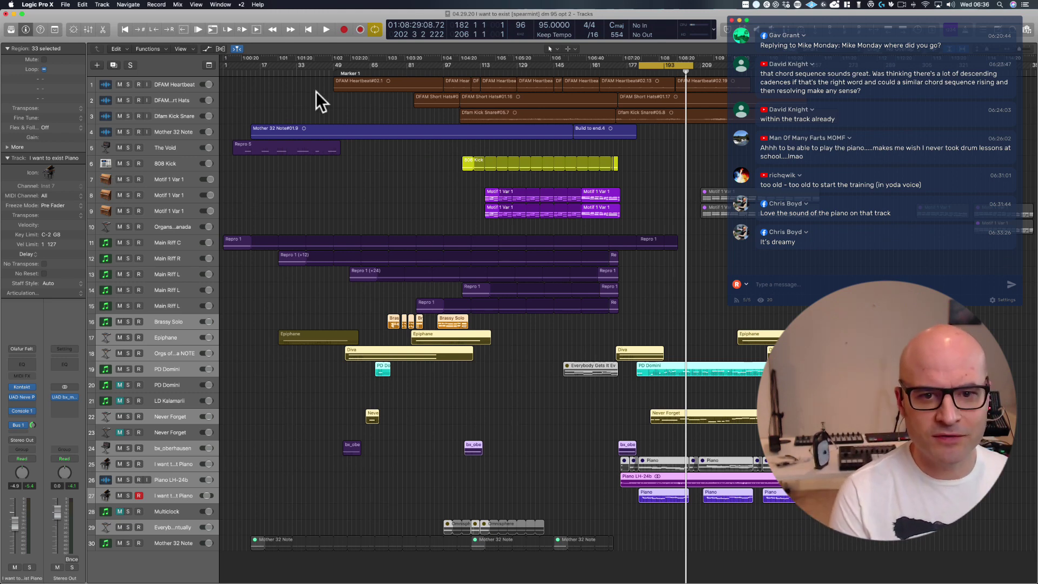
click(356, 226)
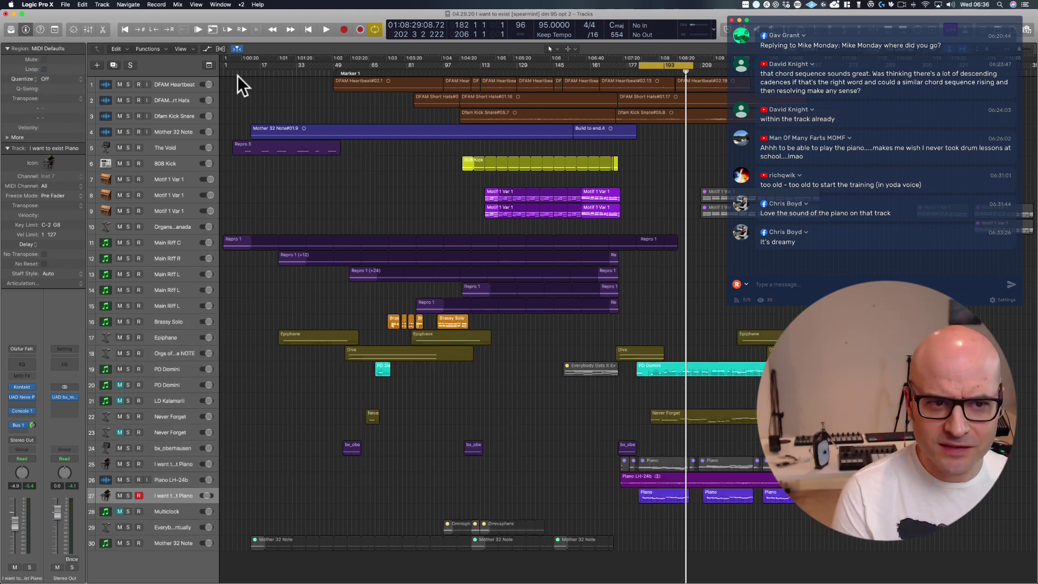
drag(232, 78, 601, 355)
click(272, 396)
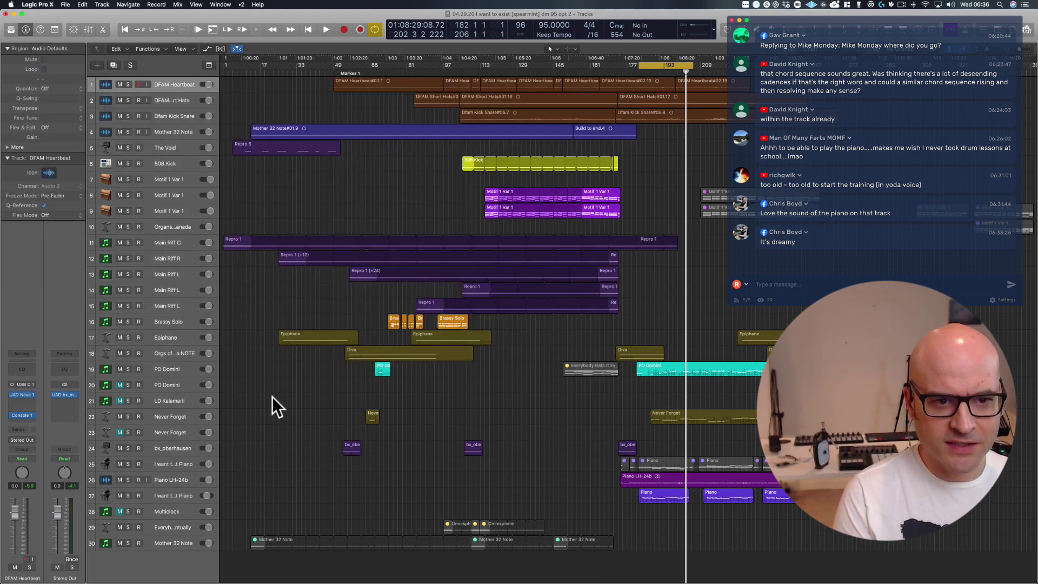
drag(235, 83, 776, 473)
click(355, 203)
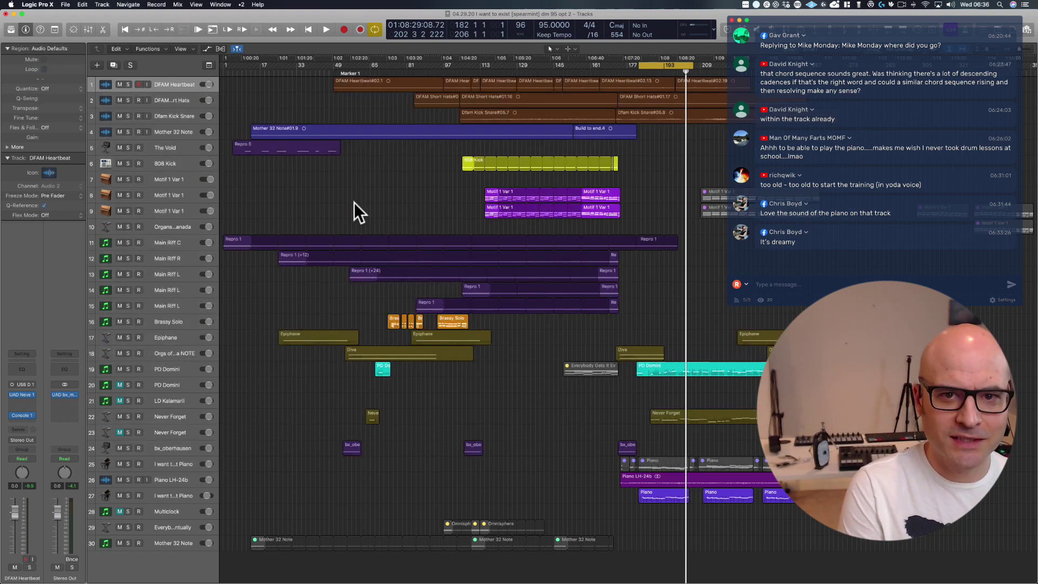
- Set the cycle range around the 808 Kick region and the Motif 1 Var 1 regions on tracks 8 and 9, from bar 105
key(super+Left)
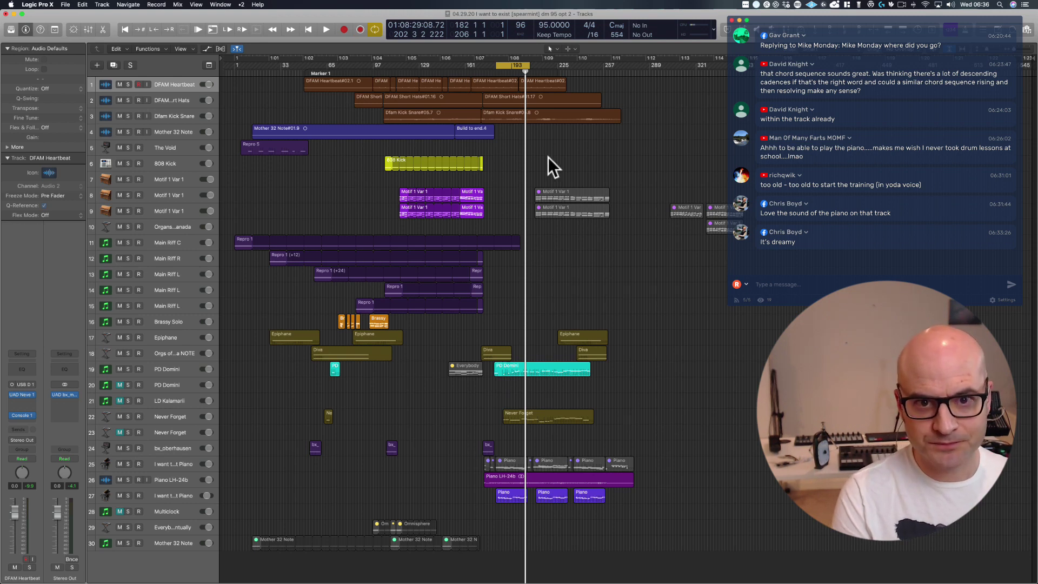
drag(512, 66, 498, 66)
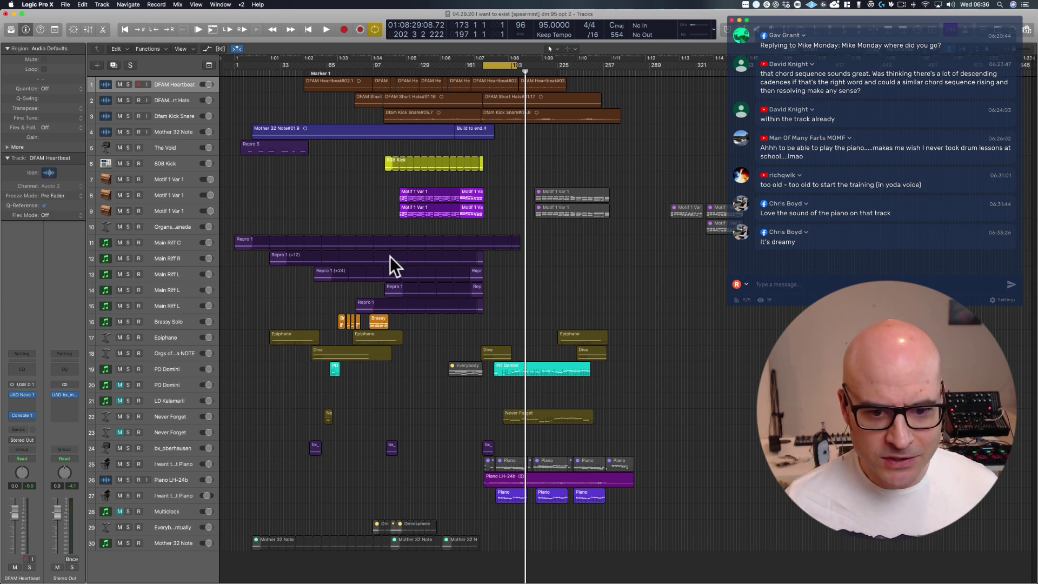
drag(374, 192, 488, 235)
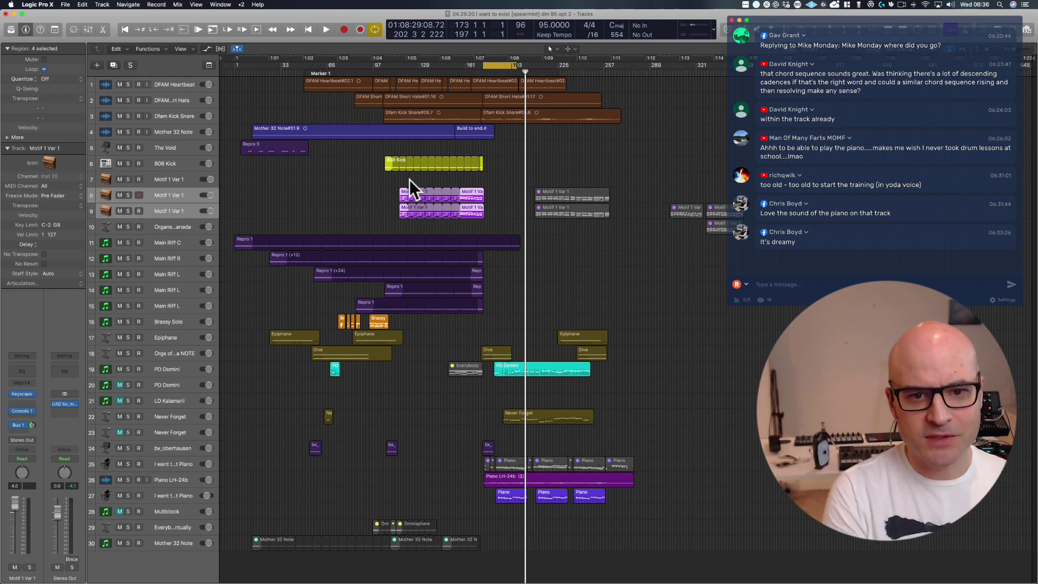
drag(341, 150, 481, 213)
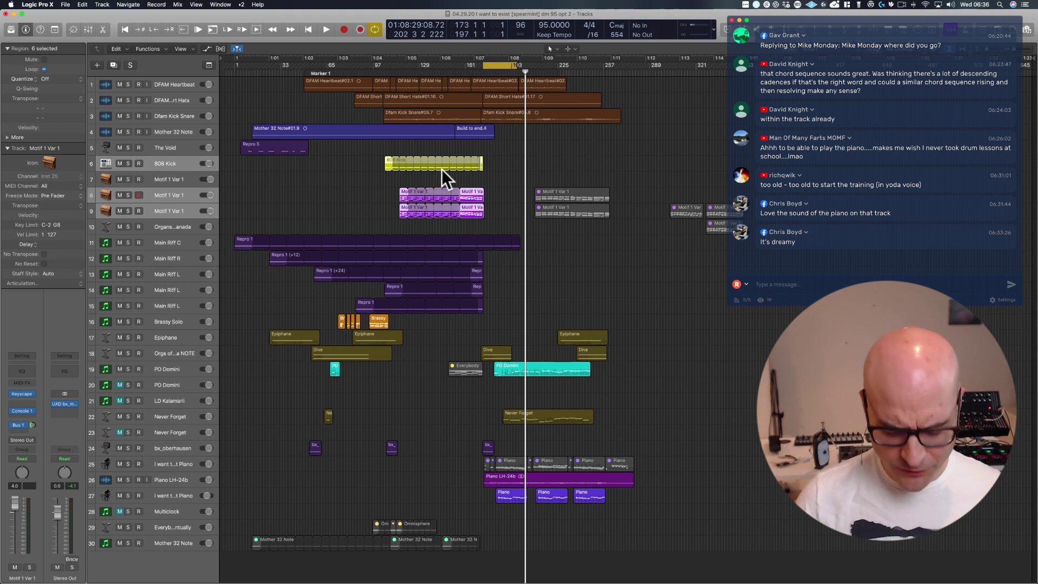
key(super+u)
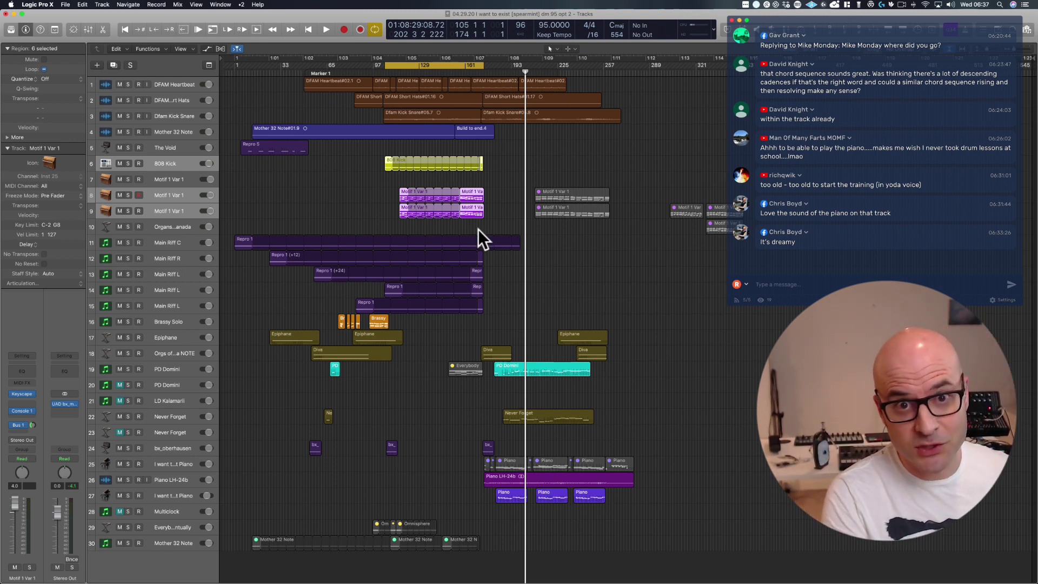
click(495, 190)
- Unmute the LD Kalamarii track 21 and inspect its Diva synth settings
click(177, 172)
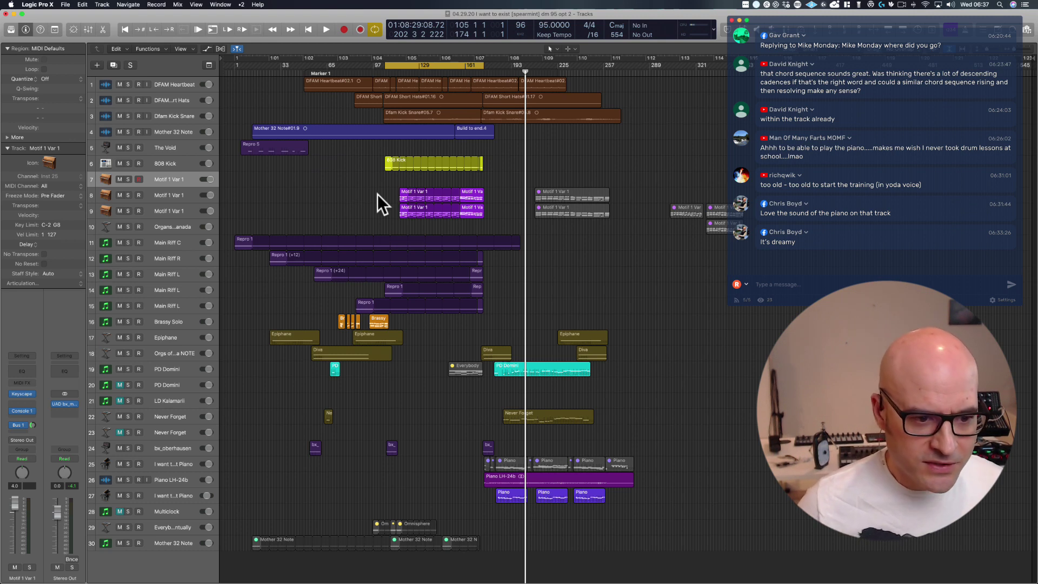
click(173, 398)
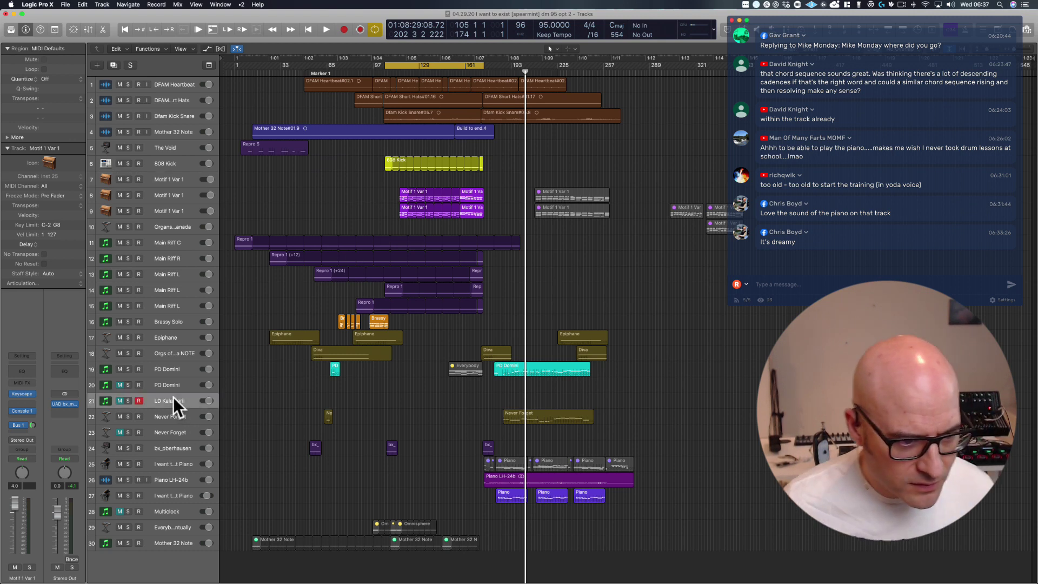
click(118, 401)
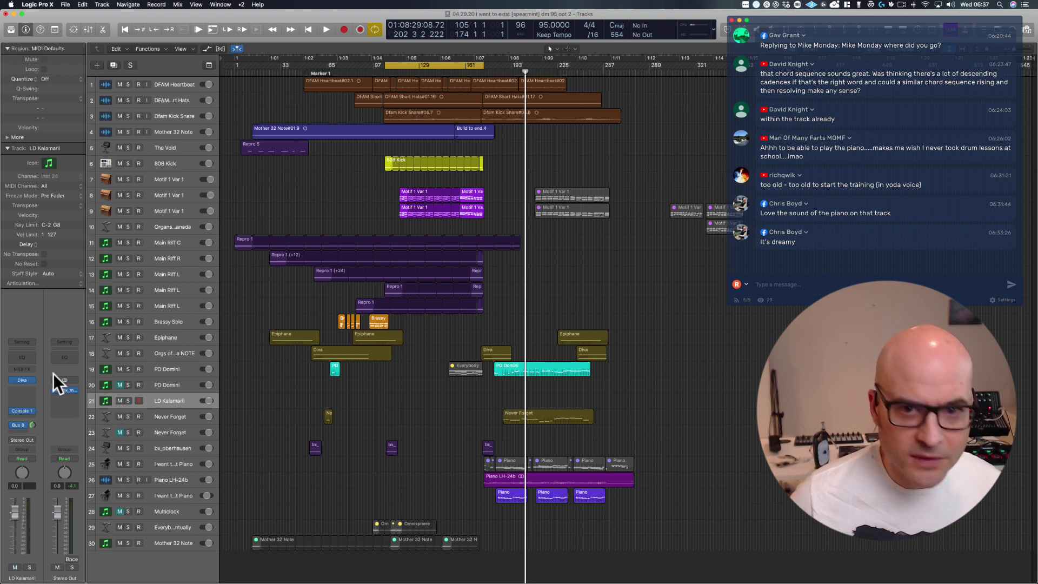
click(19, 379)
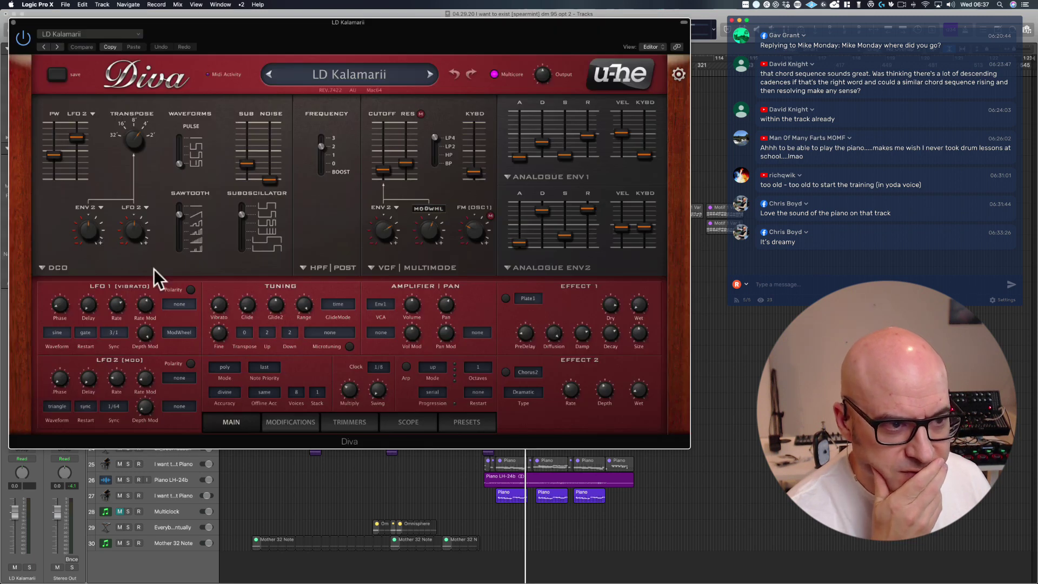
click(13, 22)
- Move the two coloured Motif 1 Var 1 regions from track 9 down to the Organs track 10 and leave them unmuted
drag(375, 215, 504, 212)
key(ctrl+m)
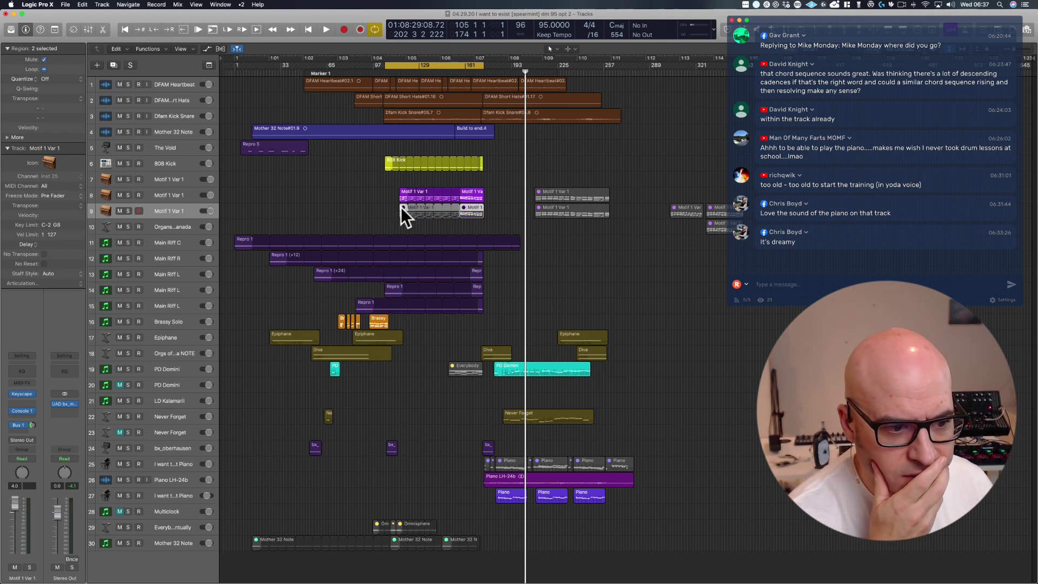
drag(400, 206, 402, 228)
key(ctrl+m)
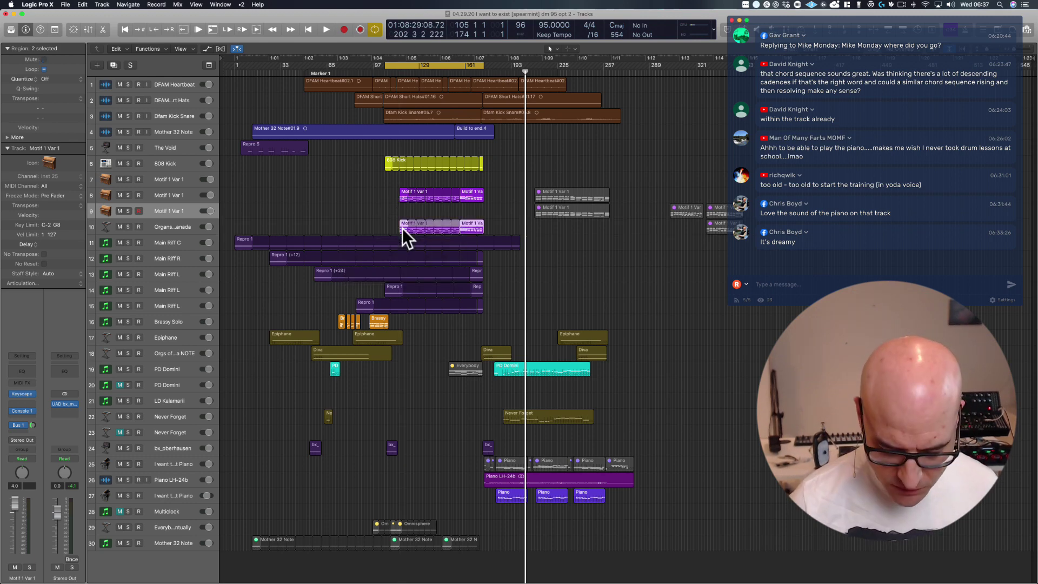
- Set the cycle range around the moved Motif 1 Var 1 regions from bar 115 and play it with the LD Kalamarii track selected
key(super+u)
key(space)
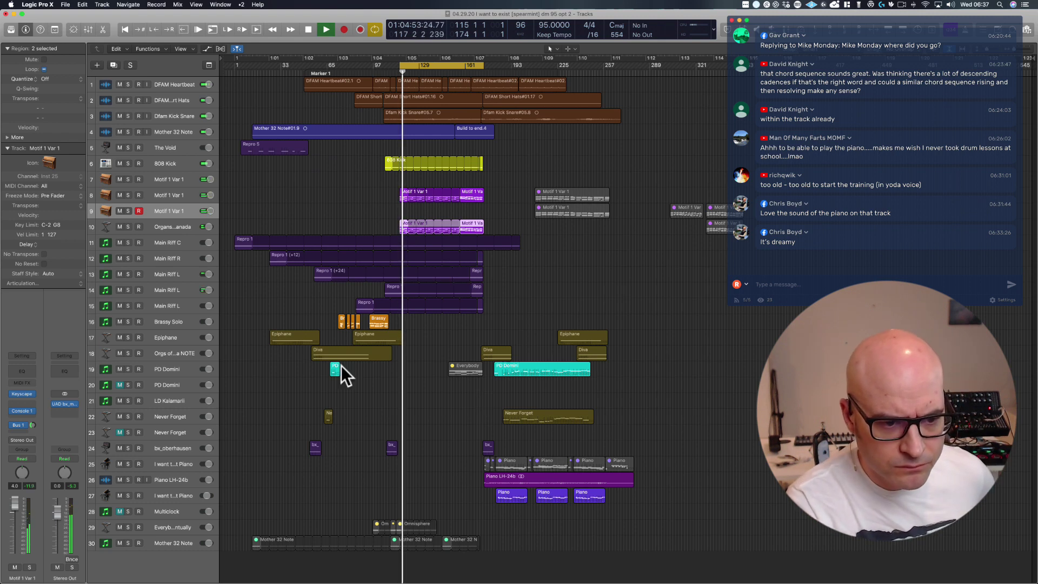
click(164, 399)
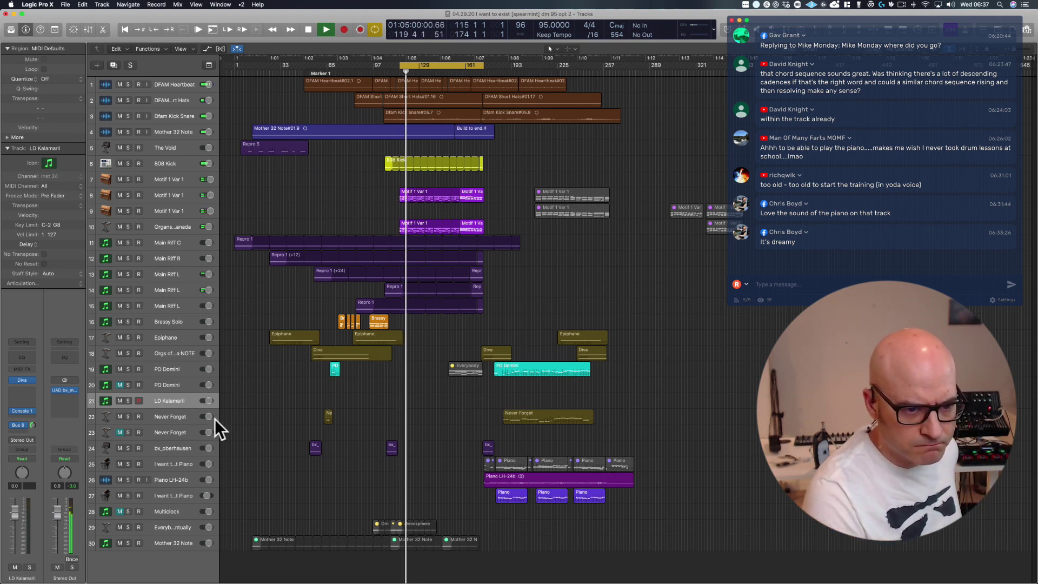
key(space)
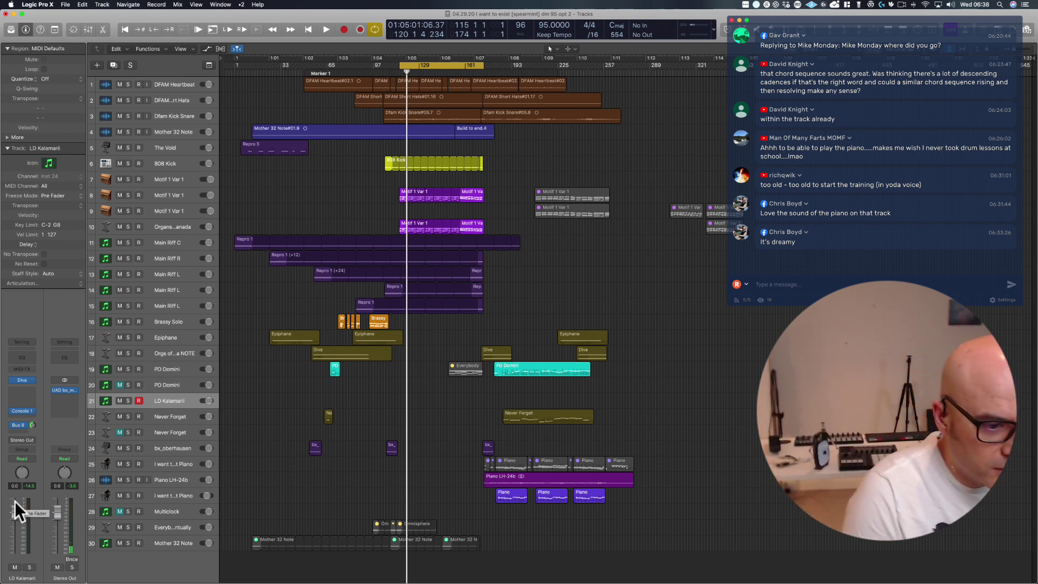
- Lower the LD Kalamarii track's volume to about -8 dB and resume playback of the cycled section
click(14, 514)
drag(14, 540, 17, 549)
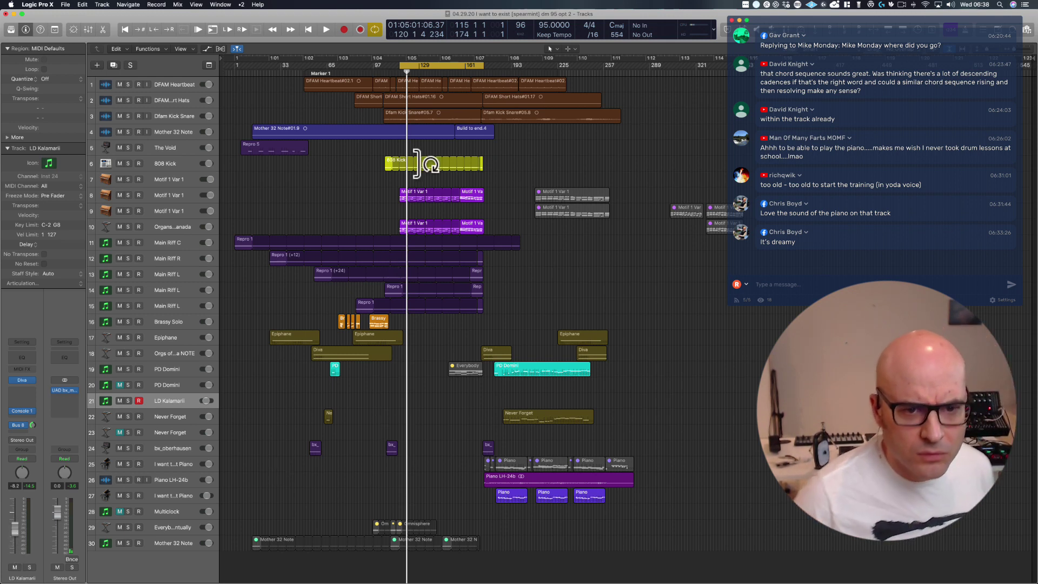
key(space)
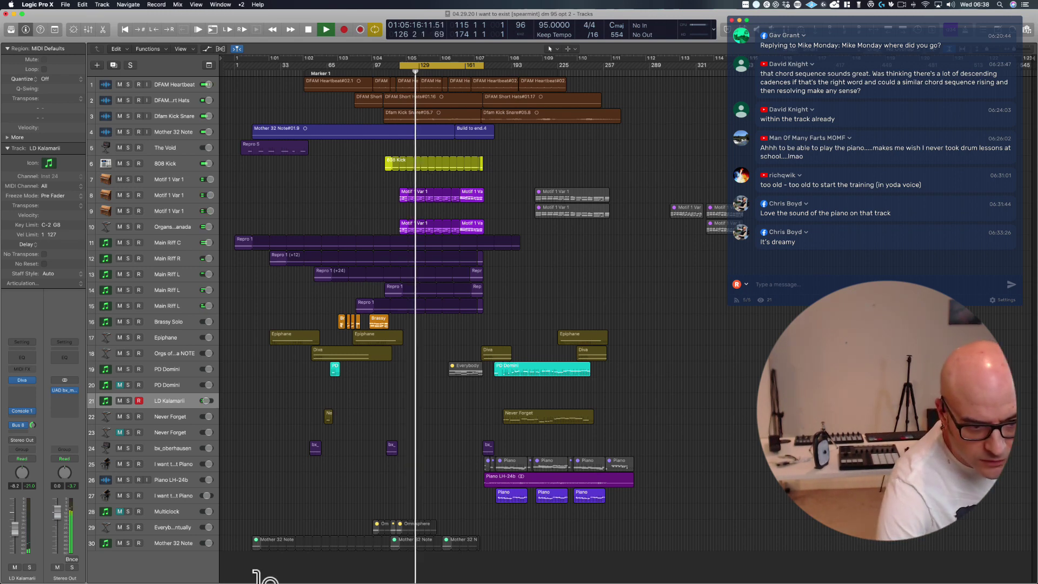
- Switch to Ecamm Live while the section keeps playing
mouse_move(44, 576)
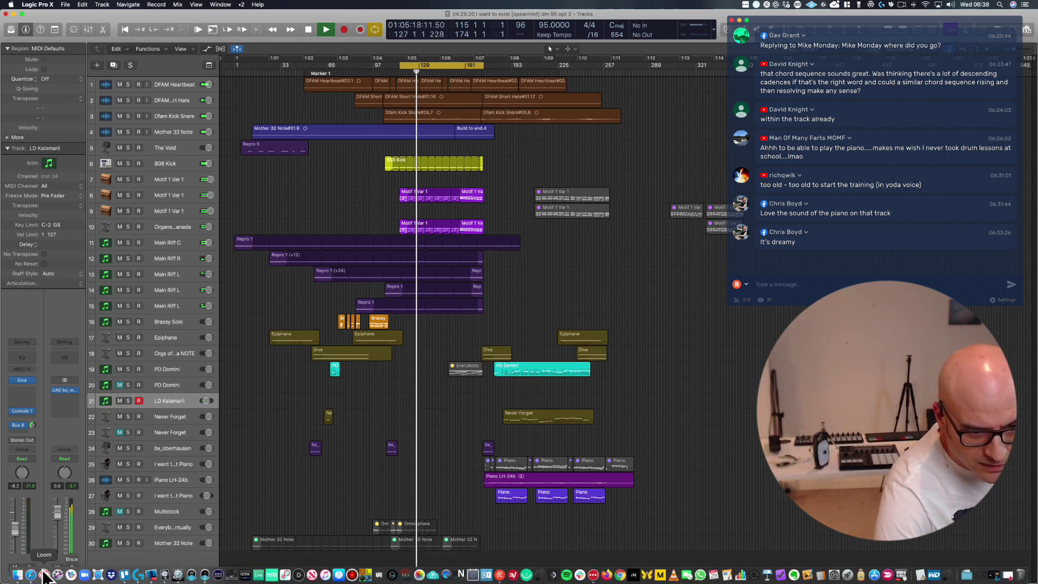
click(150, 575)
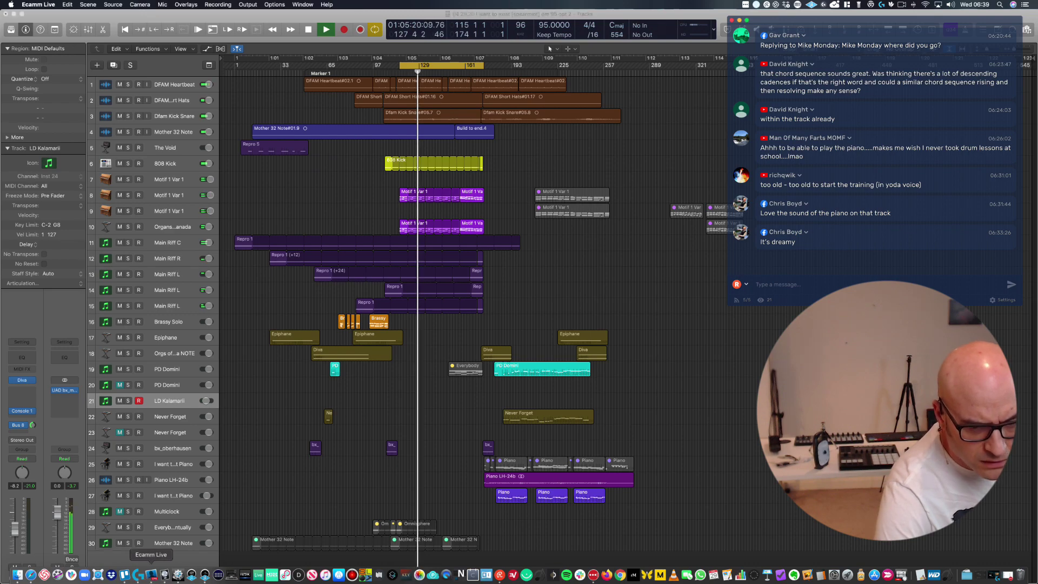